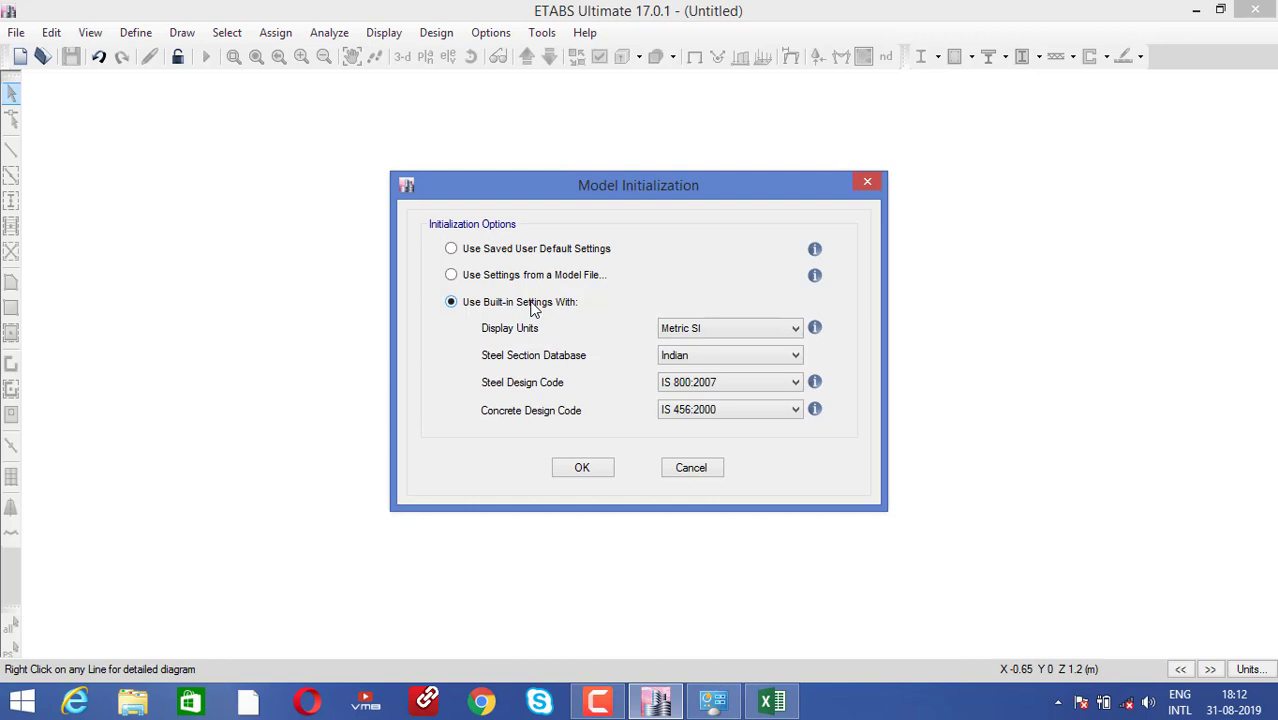
Step: Accept the built-in Metric SI and Indian code settings, and define 2 grid lines in X and 1 in Y, spaced 5 m and 1 m
{"action": "left_click", "coordinate": [581, 468]}
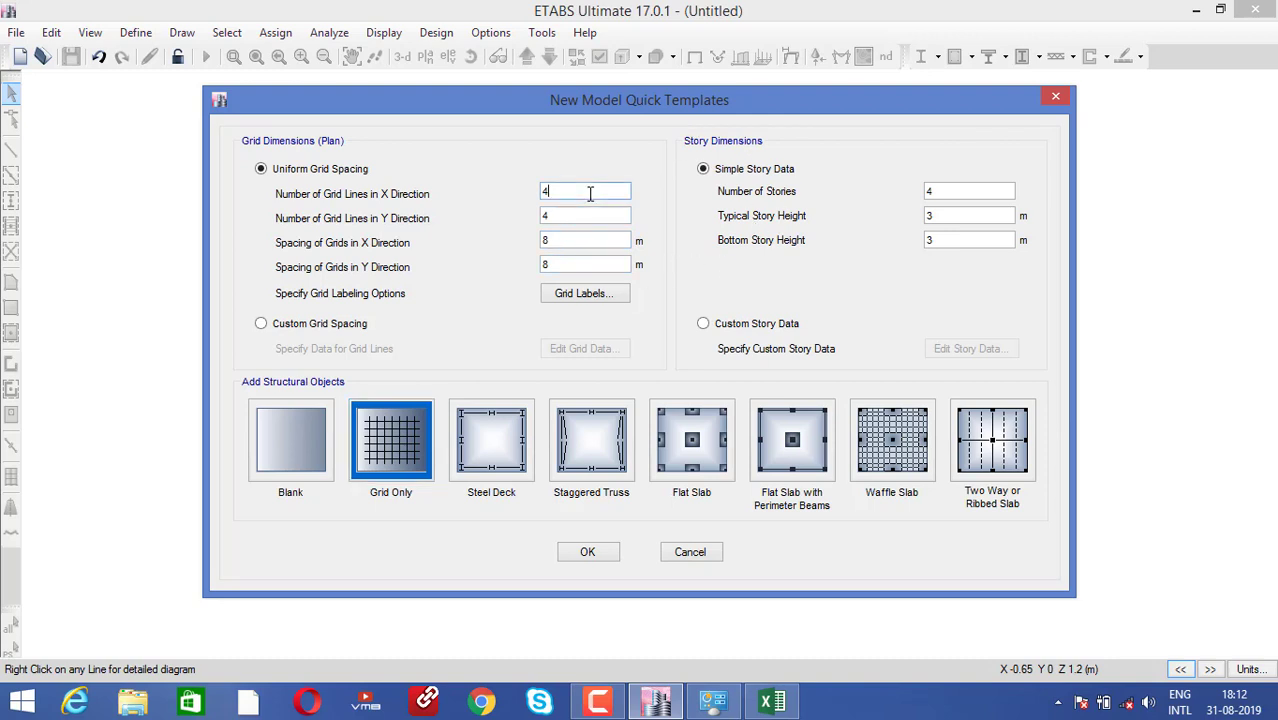
{"action": "key", "text": "BackSpace"}
{"action": "type", "text": "2"}
{"action": "left_click", "coordinate": [553, 213]}
{"action": "key", "text": "BackSpace"}
{"action": "type", "text": "1"}
{"action": "left_click", "coordinate": [555, 238]}
{"action": "key", "text": "BackSpace"}
{"action": "type", "text": "5"}
{"action": "left_click", "coordinate": [580, 268]}
{"action": "key", "text": "BackSpace"}
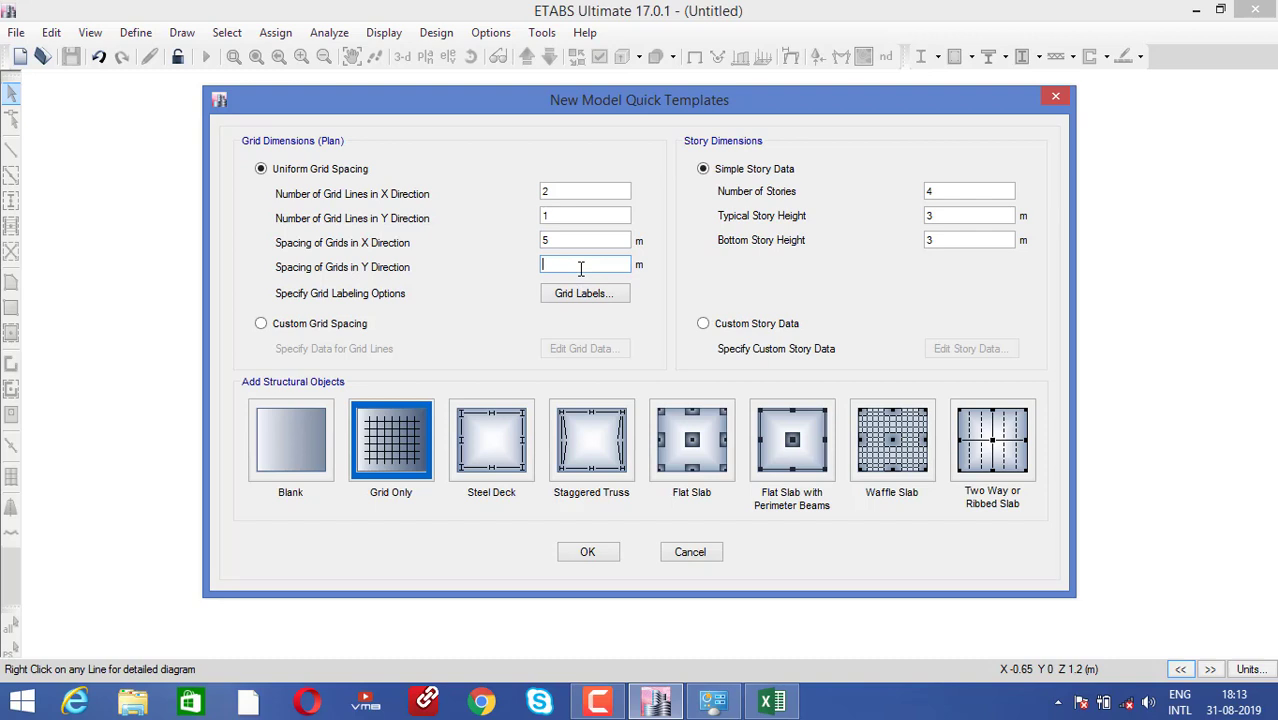
{"action": "type", "text": "1"}
Step: Set the number of stories to 2, keep both story heights at 3 m, and create the grid-only model
{"action": "left_click", "coordinate": [999, 191]}
{"action": "key", "text": "BackSpace"}
{"action": "type", "text": "2"}
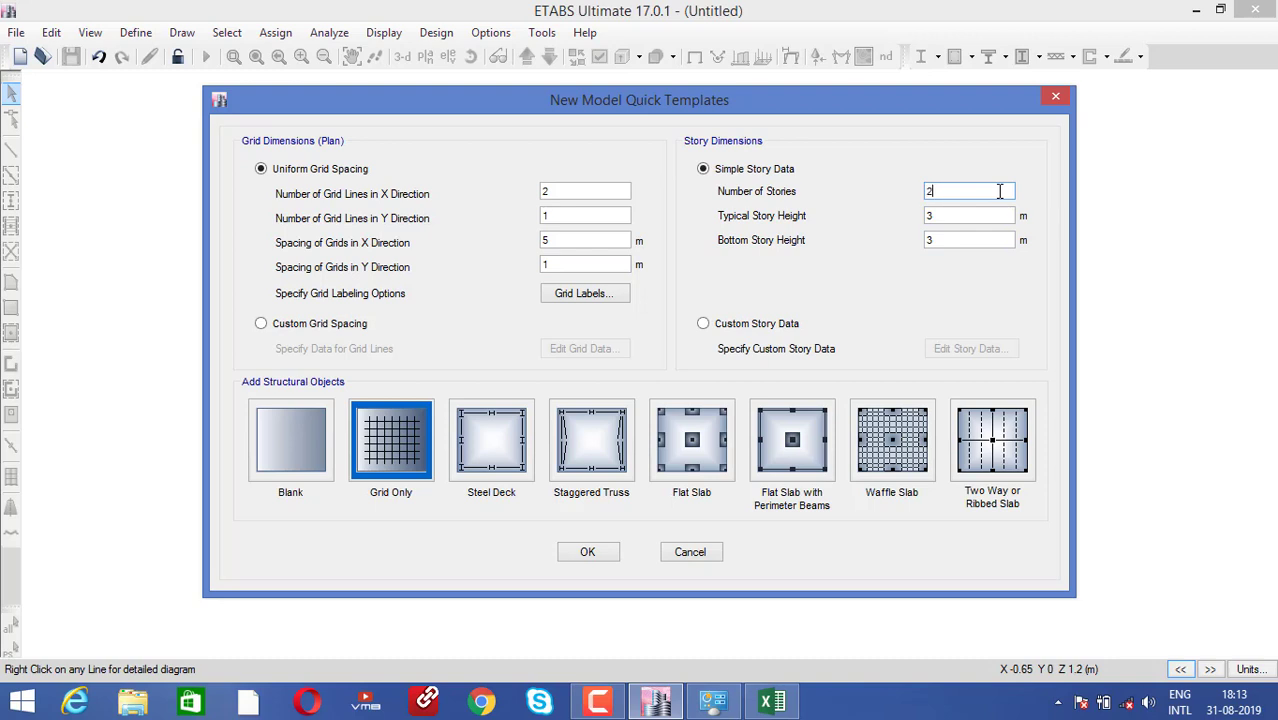
{"action": "left_click", "coordinate": [945, 240]}
{"action": "left_click", "coordinate": [947, 215]}
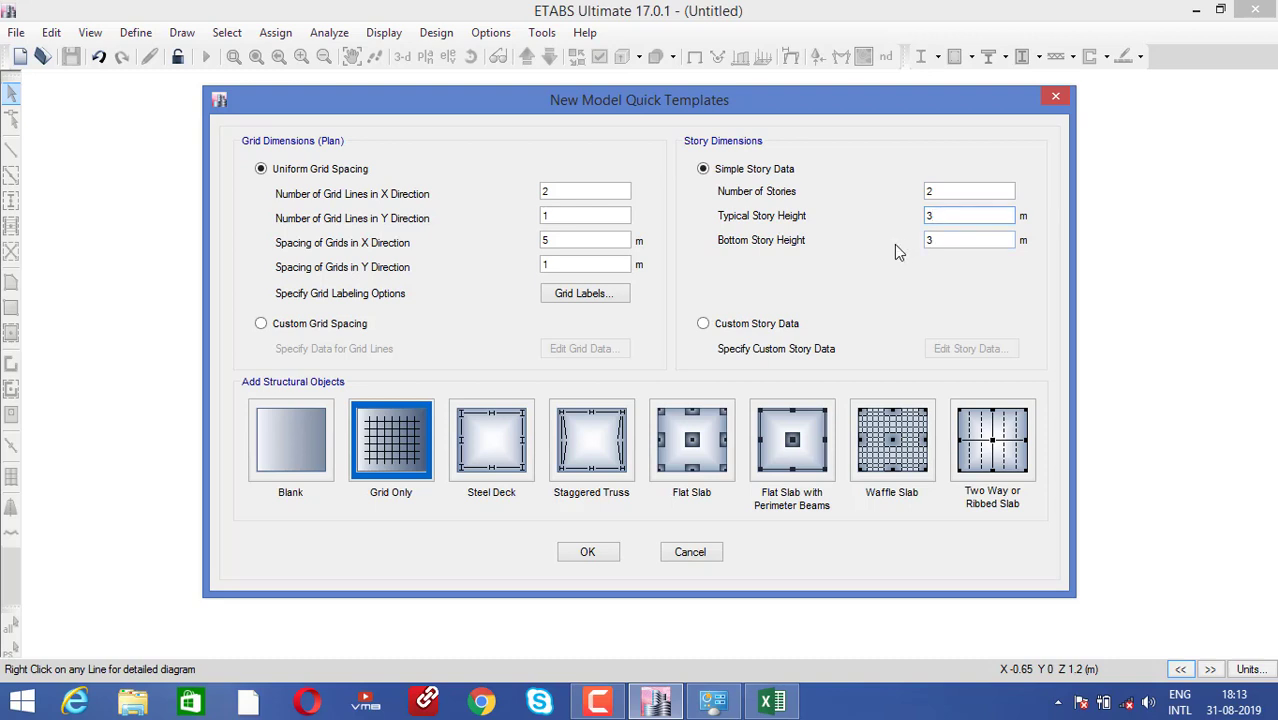
{"action": "left_click", "coordinate": [580, 549]}
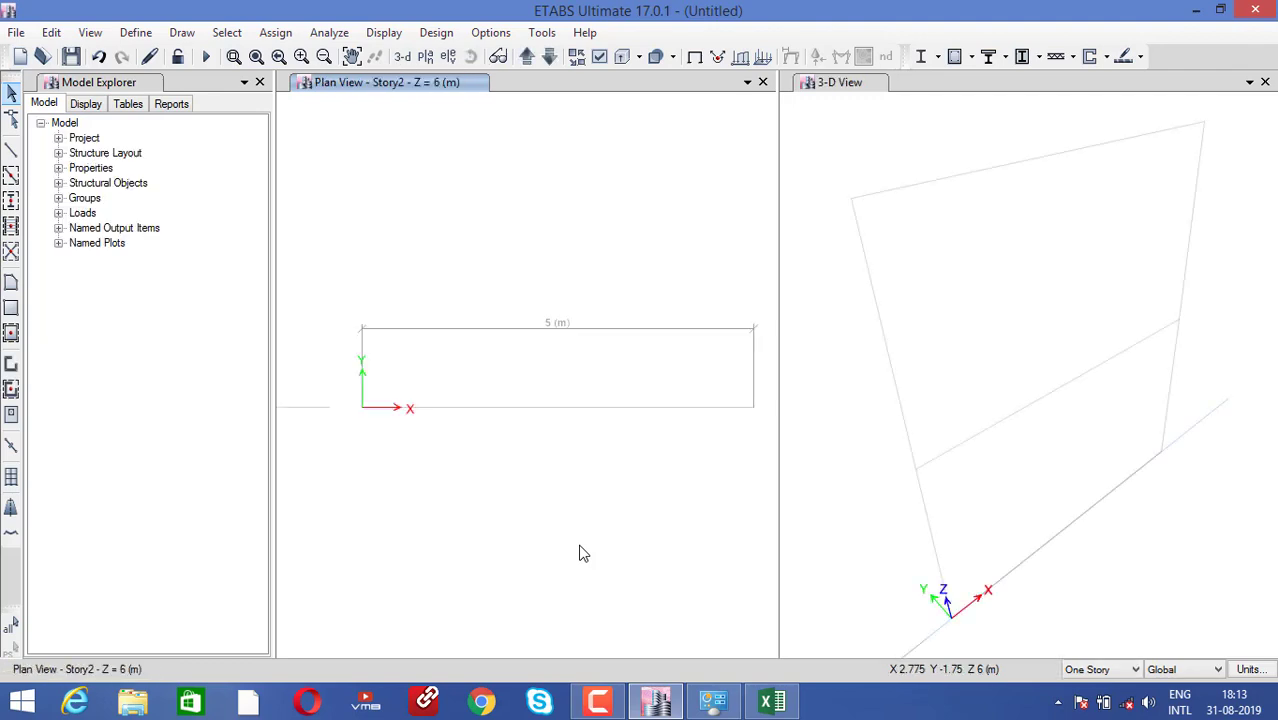
Step: Switch the plan view of Story2 to the elevation along grid line 1
{"action": "left_click", "coordinate": [833, 391]}
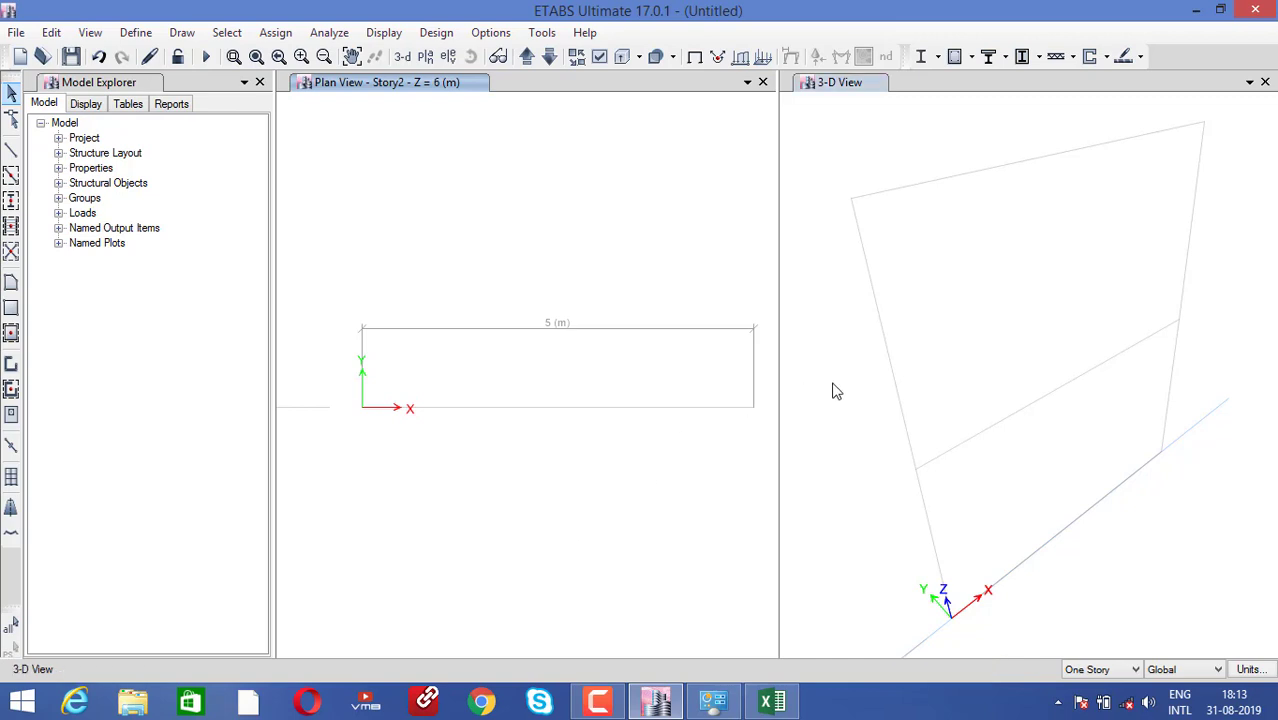
{"action": "left_click", "coordinate": [528, 219]}
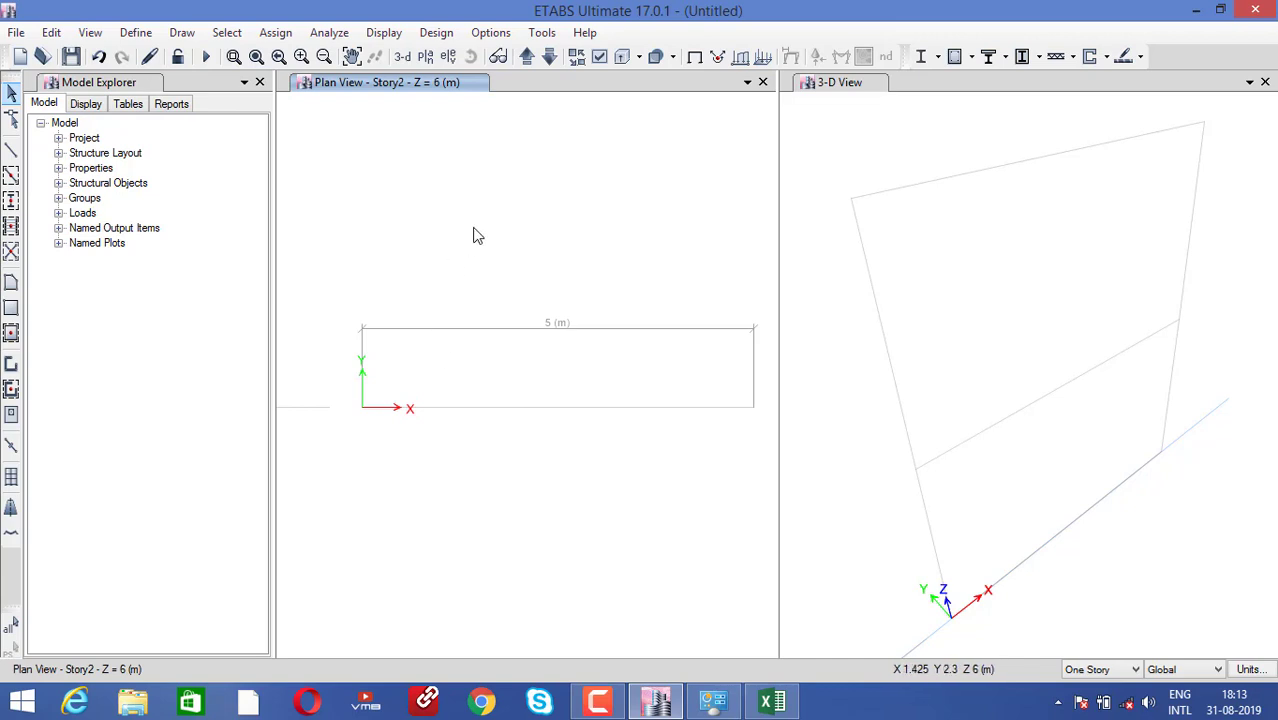
{"action": "left_click", "coordinate": [448, 57]}
{"action": "left_click", "coordinate": [483, 276]}
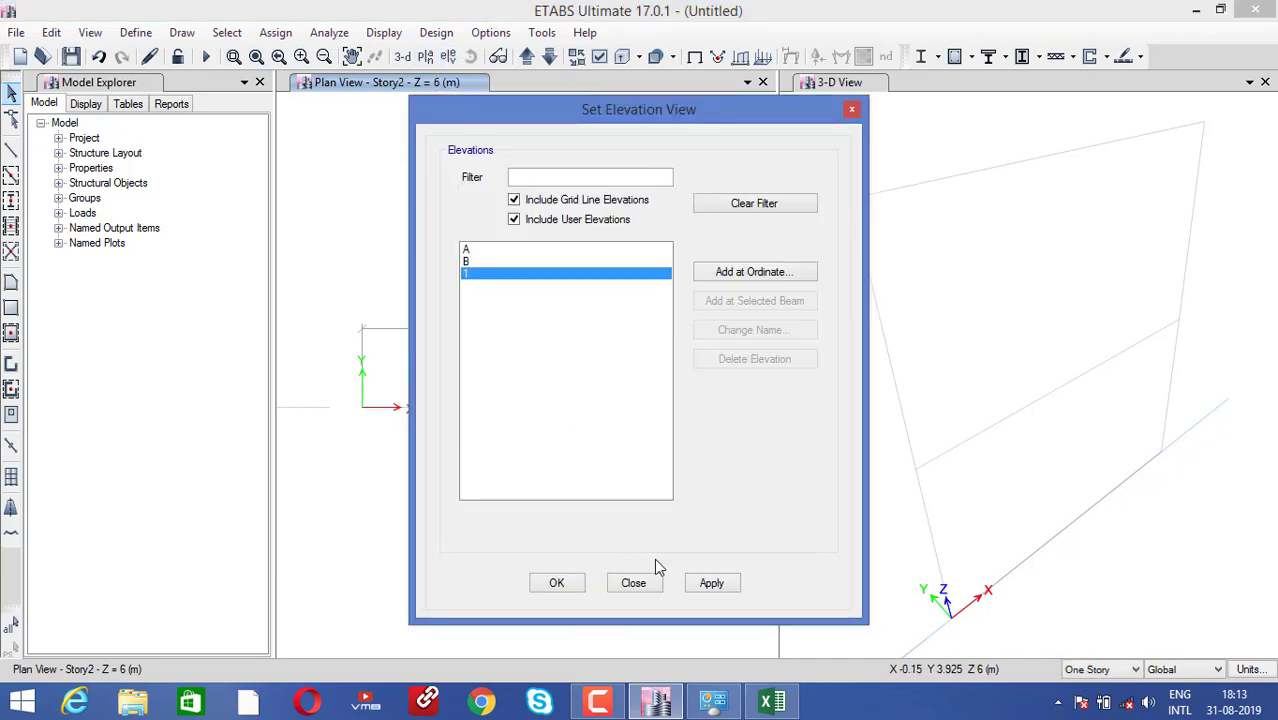
{"action": "left_click", "coordinate": [708, 582]}
{"action": "left_click", "coordinate": [558, 582]}
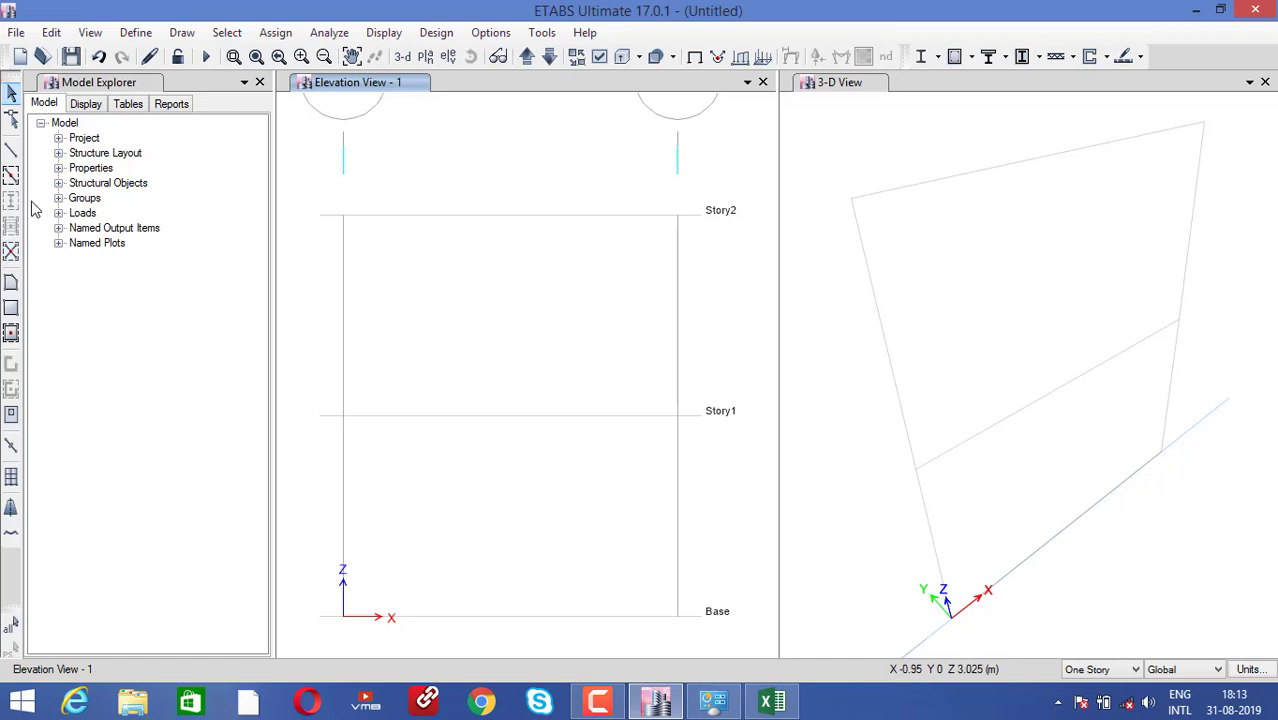
Step: Examine the model's design preferences, stories and property categories, including the existing materials
{"action": "left_click", "coordinate": [58, 138]}
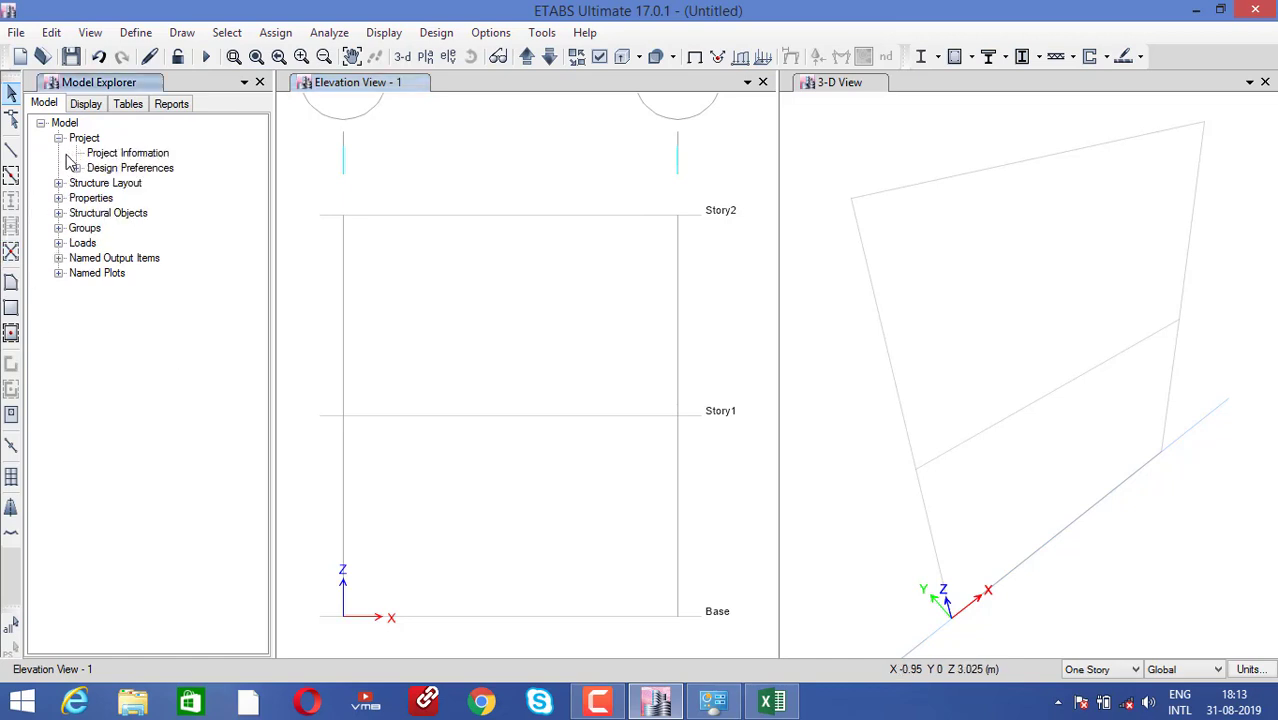
{"action": "left_click", "coordinate": [76, 168]}
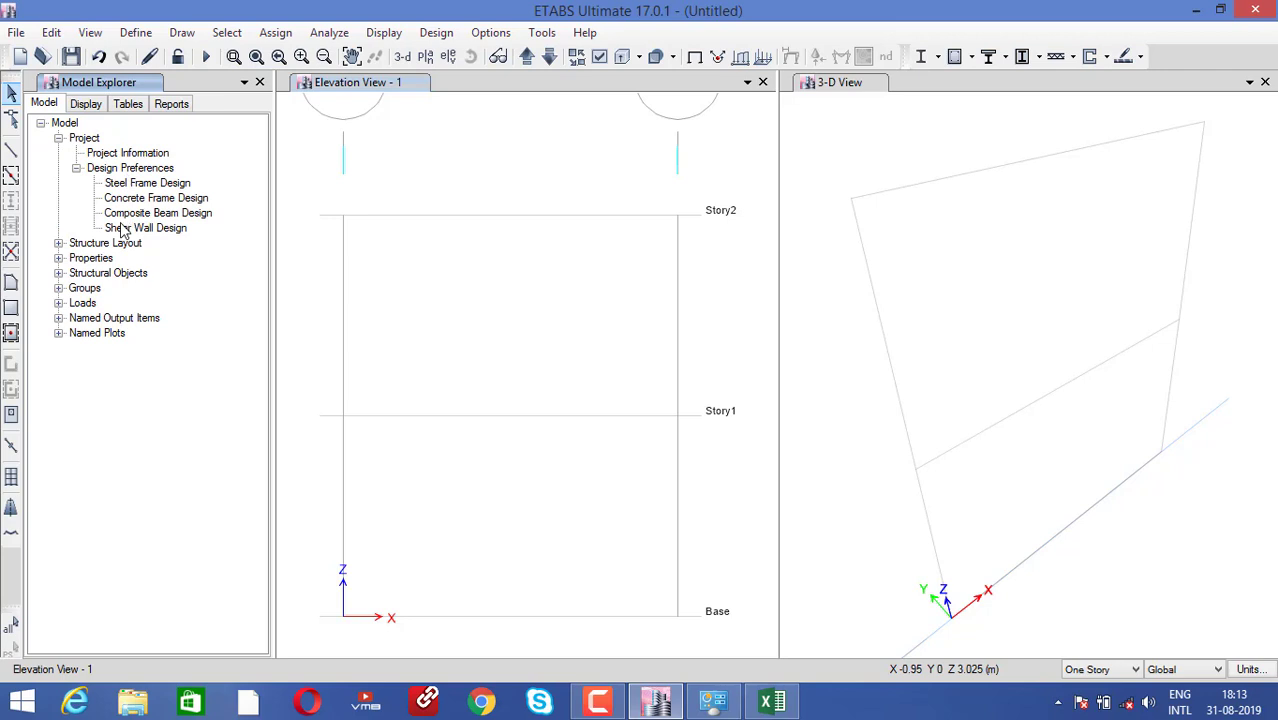
{"action": "left_click", "coordinate": [58, 243]}
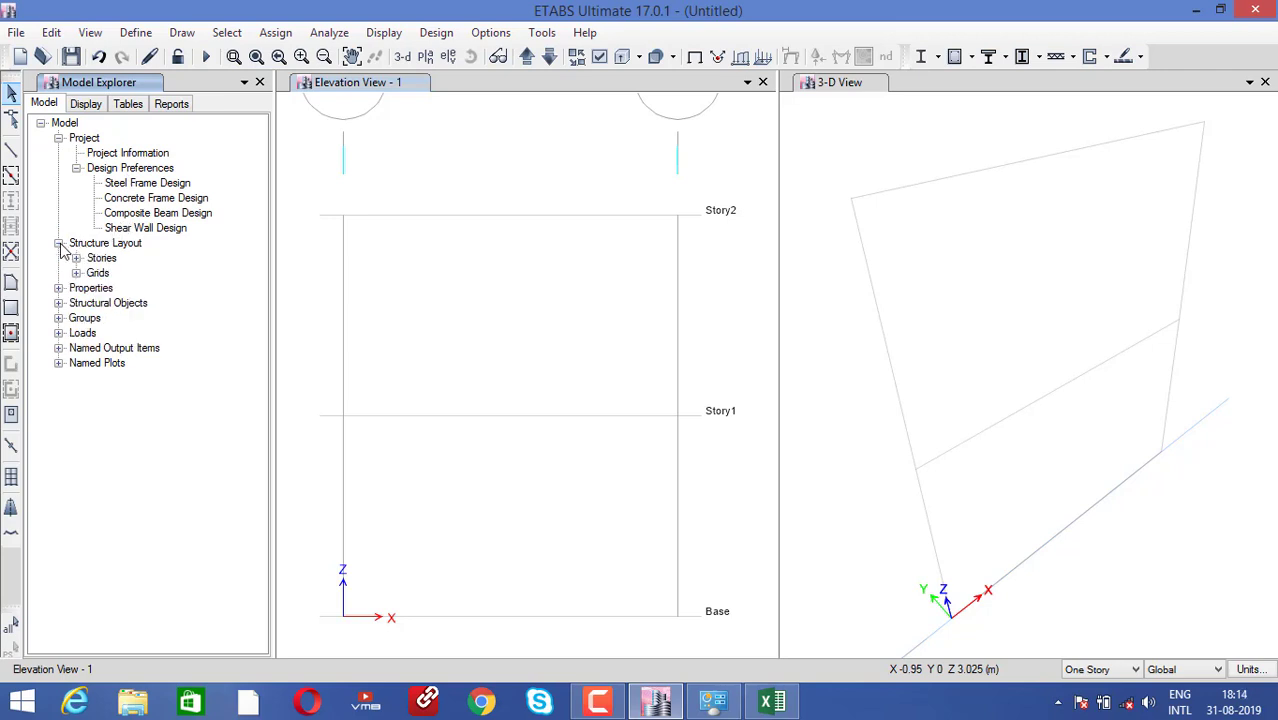
{"action": "left_click", "coordinate": [76, 258]}
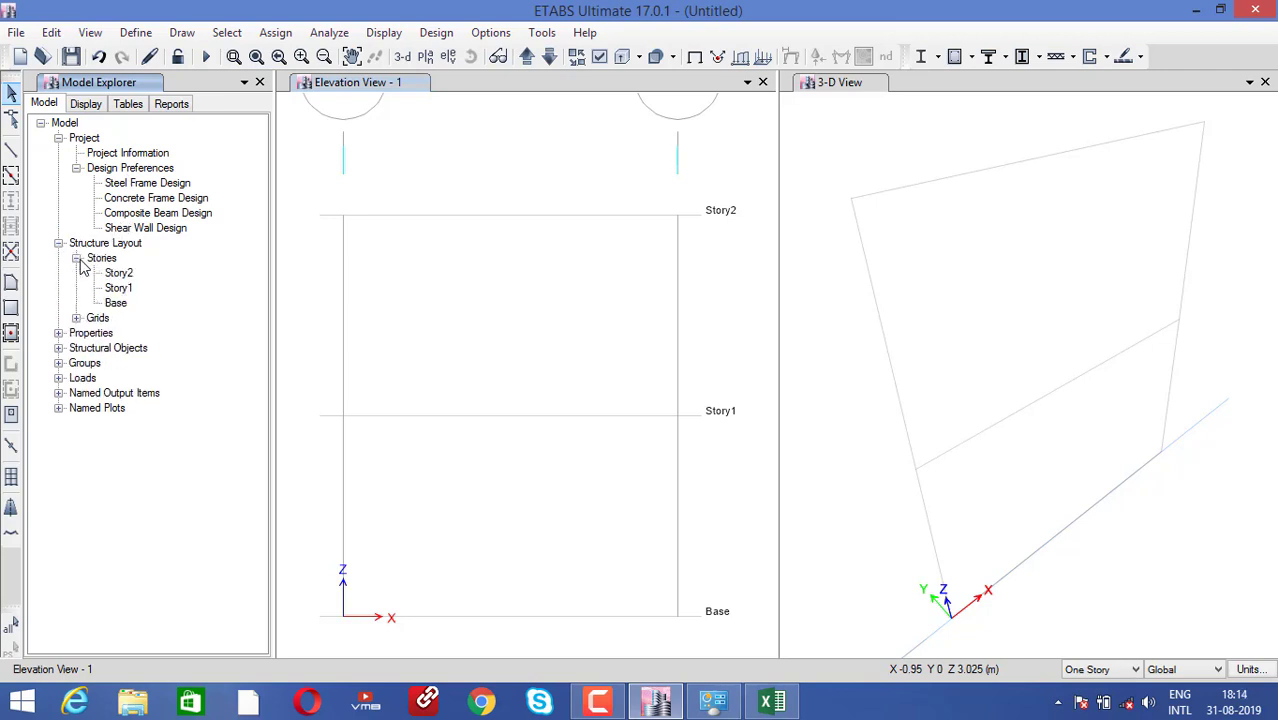
{"action": "left_click", "coordinate": [58, 333]}
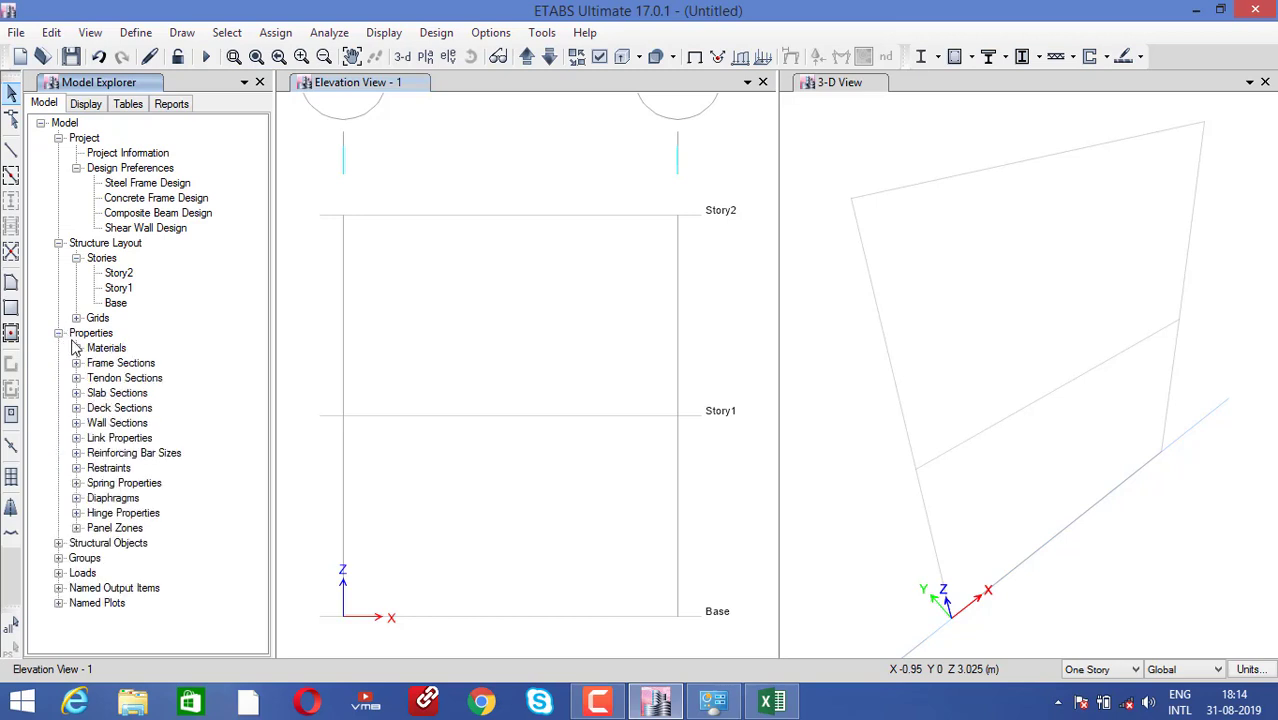
{"action": "left_click", "coordinate": [110, 349]}
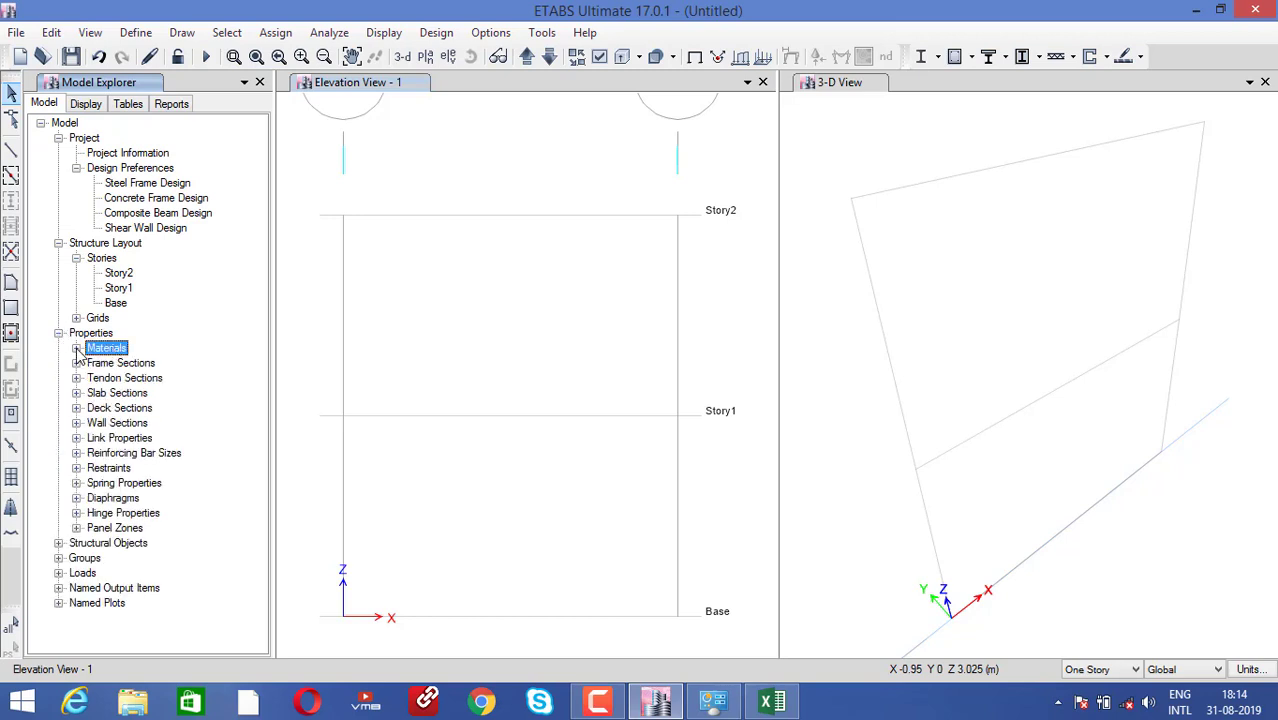
{"action": "left_click", "coordinate": [76, 348]}
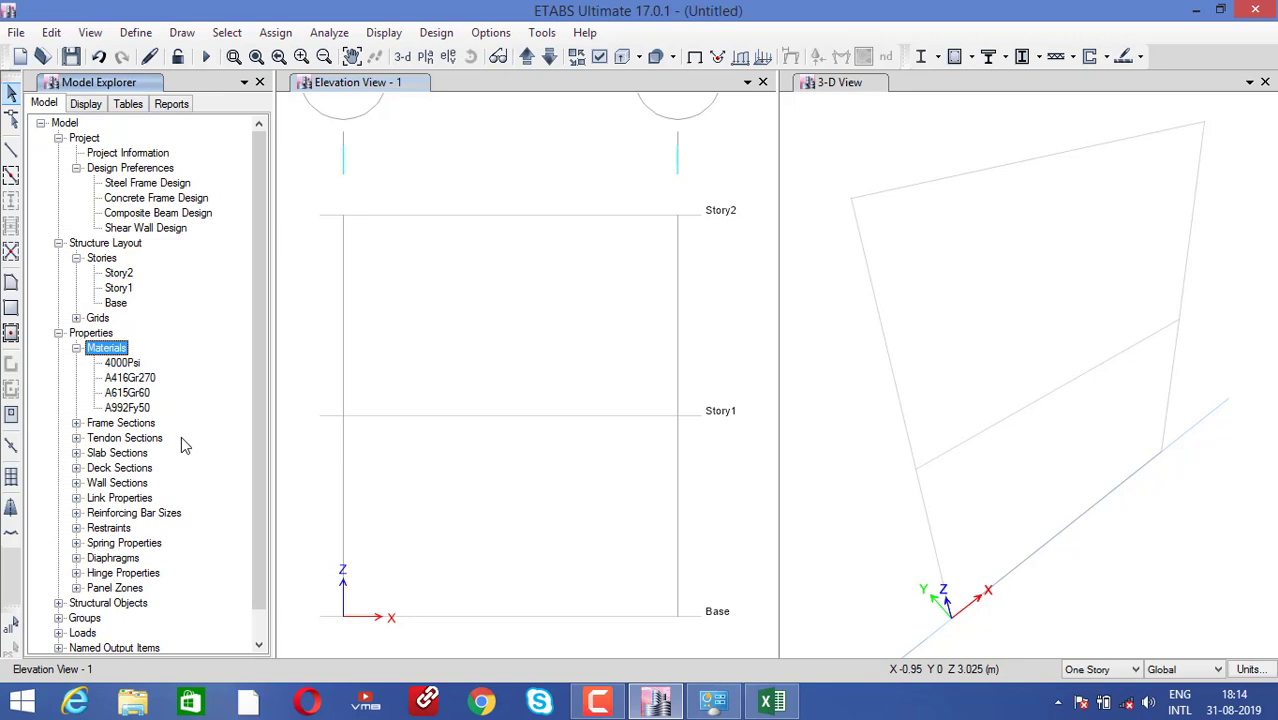
Step: Add an Indian standard M30 concrete material with its weight specified by mass density
{"action": "right_click", "coordinate": [100, 357]}
{"action": "left_click", "coordinate": [130, 362]}
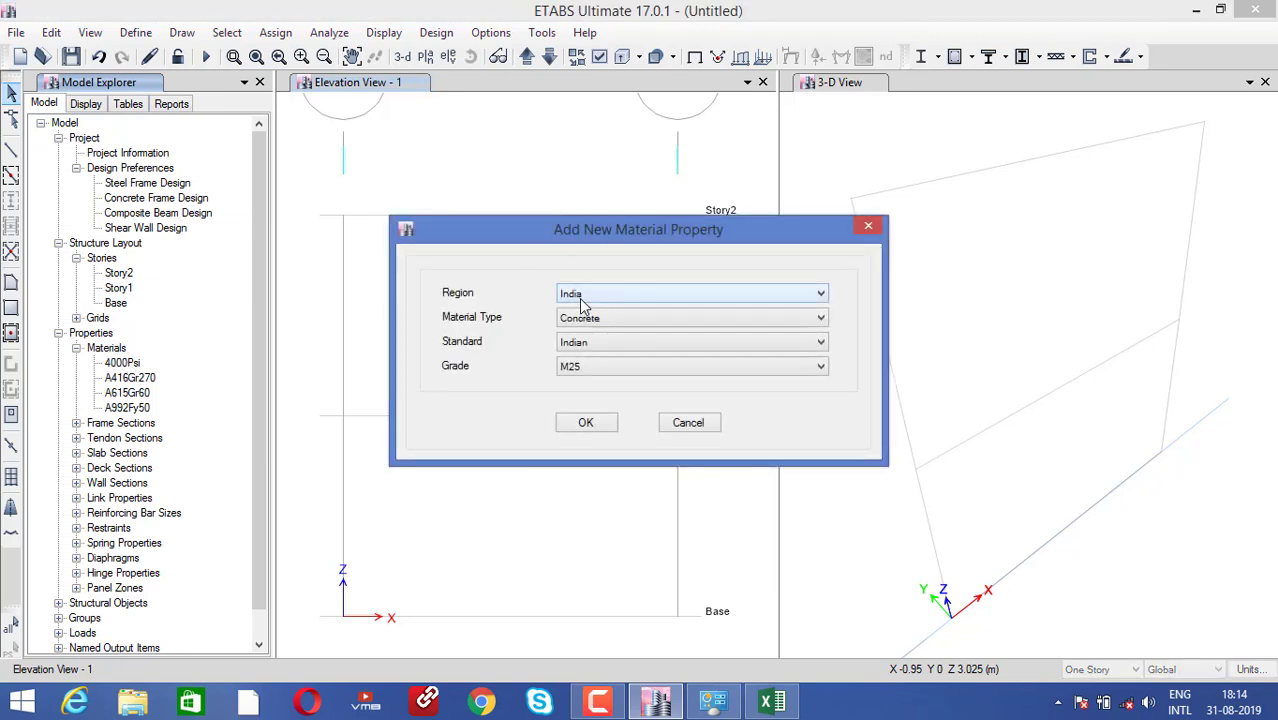
{"action": "left_click", "coordinate": [584, 368]}
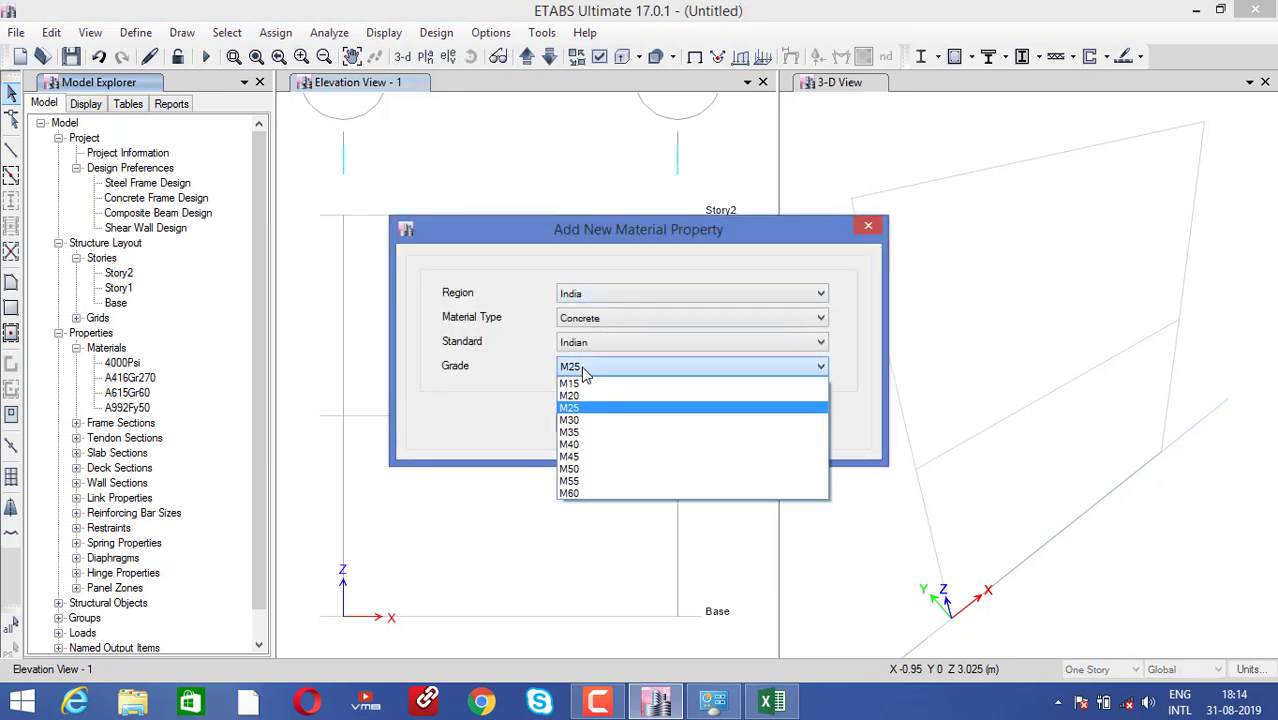
{"action": "left_click", "coordinate": [589, 421]}
{"action": "left_click", "coordinate": [587, 422]}
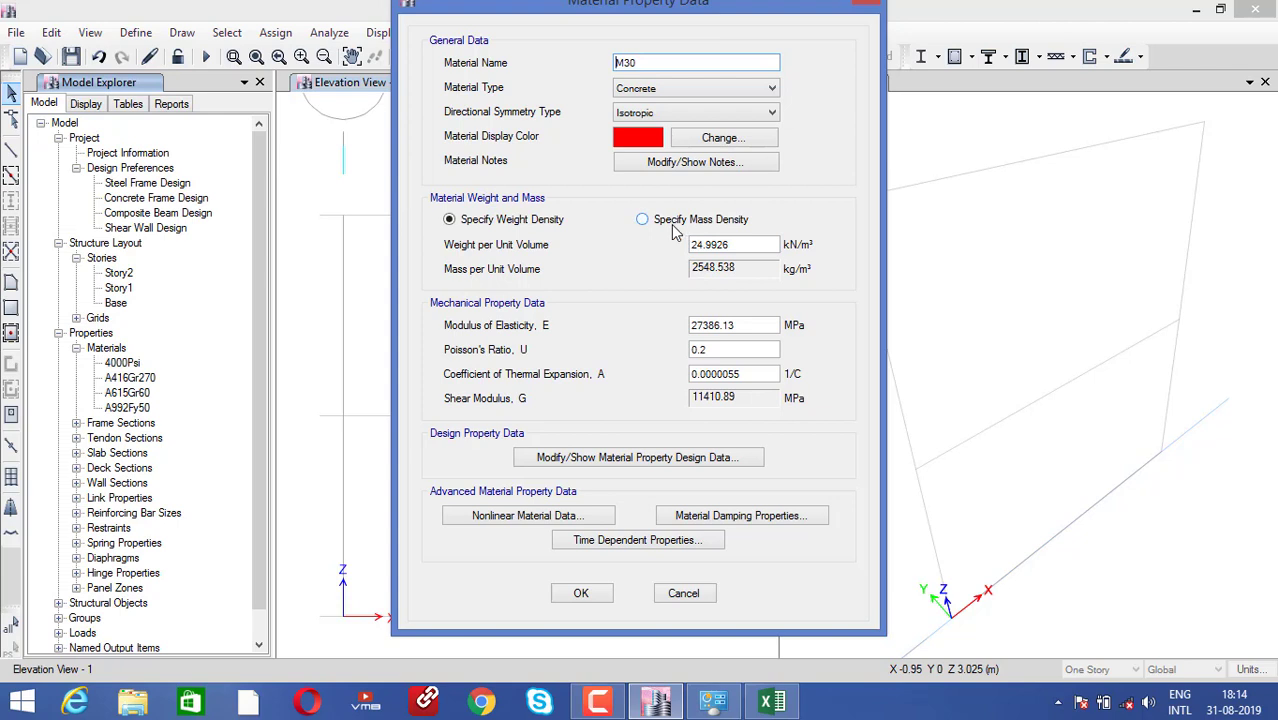
{"action": "left_click", "coordinate": [675, 231]}
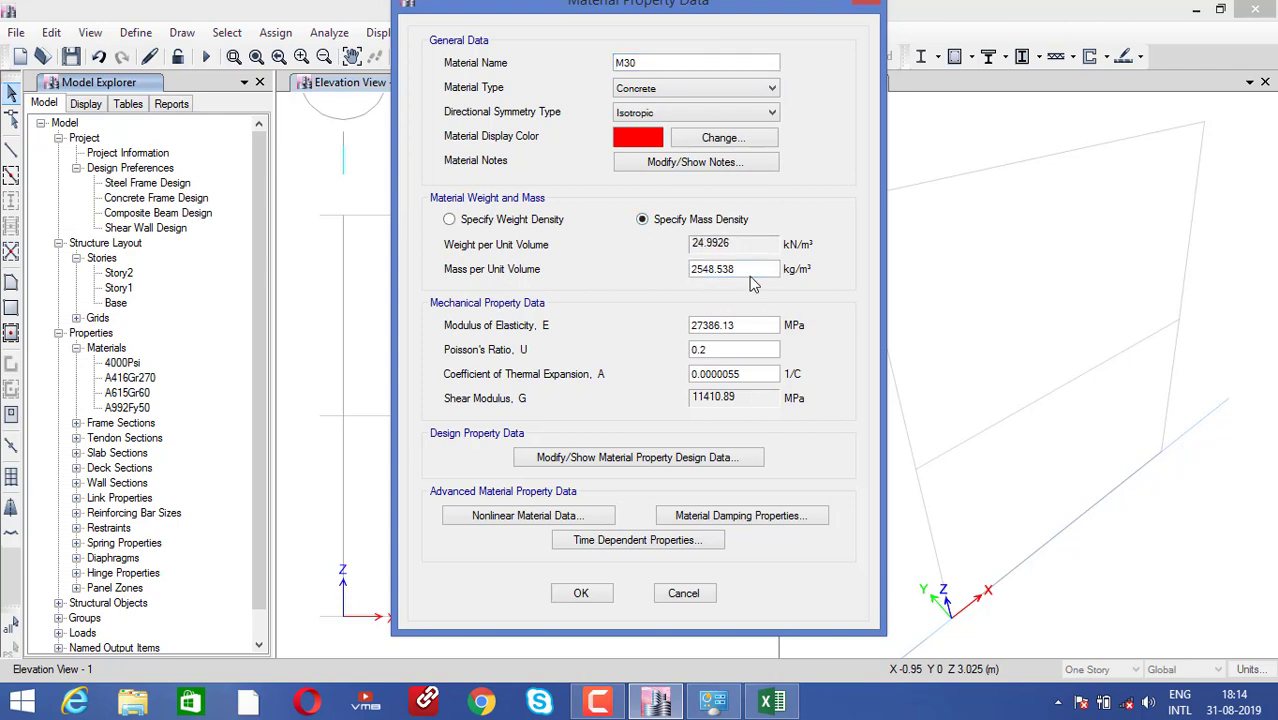
{"action": "left_click", "coordinate": [581, 593]}
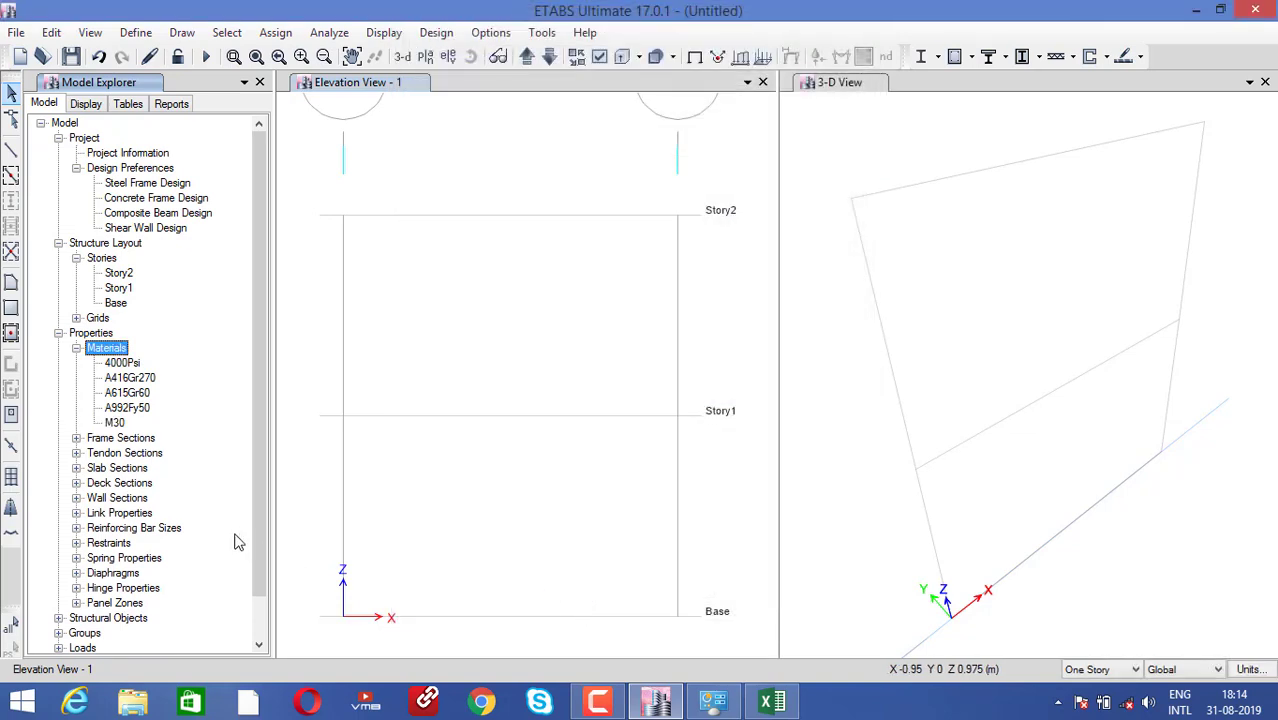
Step: Start a new concrete rectangular frame section named col300X300 and assign it the M30 material
{"action": "left_click", "coordinate": [76, 438]}
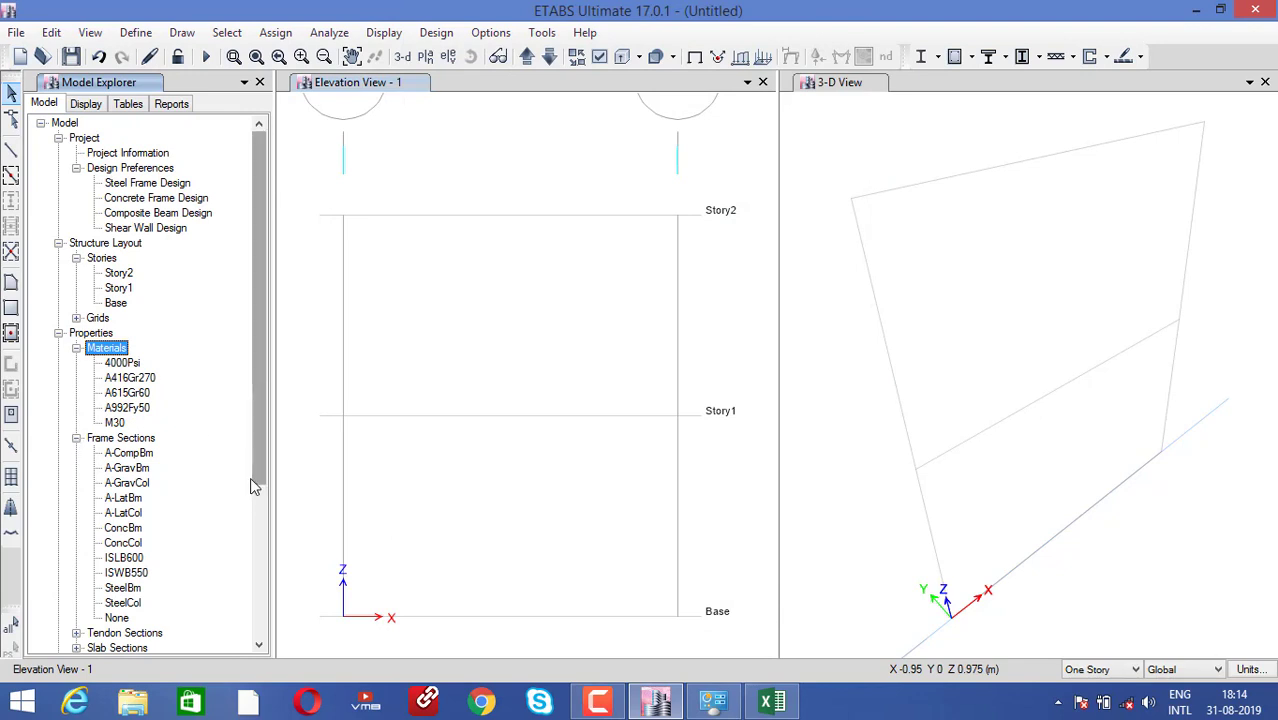
{"action": "scroll", "coordinate": [253, 520], "scroll_direction": "down", "scroll_amount": 2}
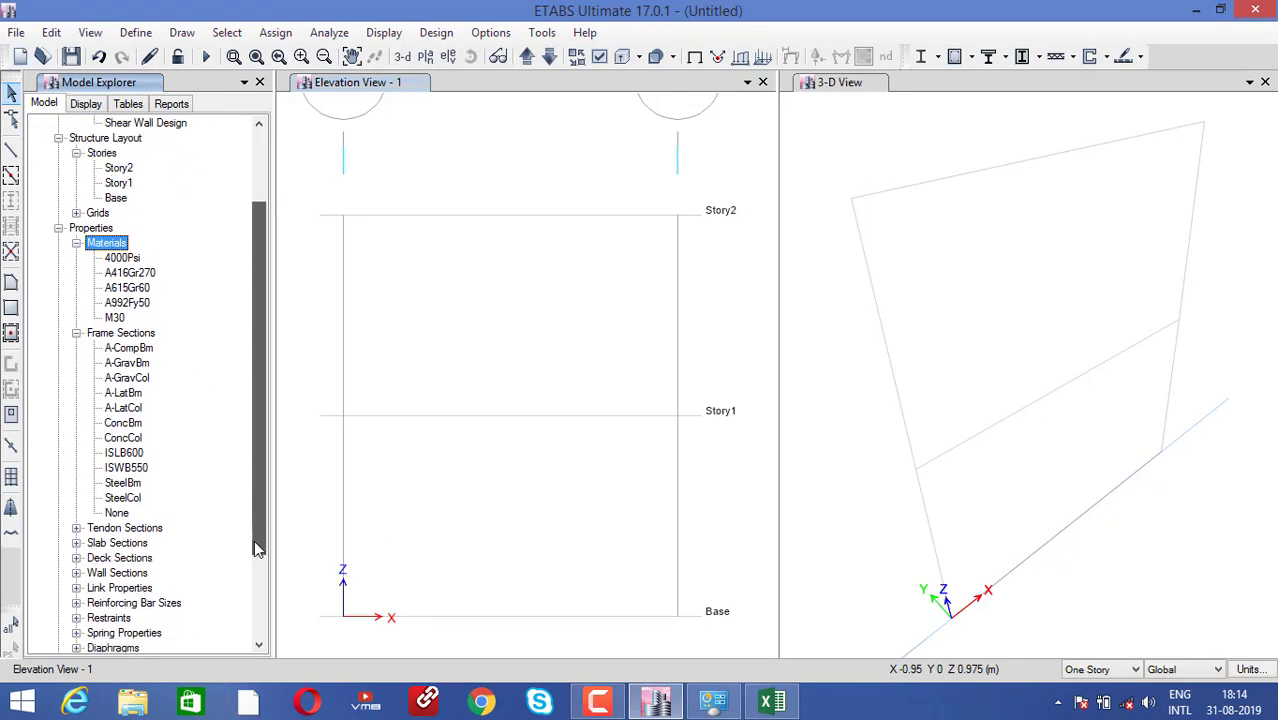
{"action": "left_click", "coordinate": [126, 336]}
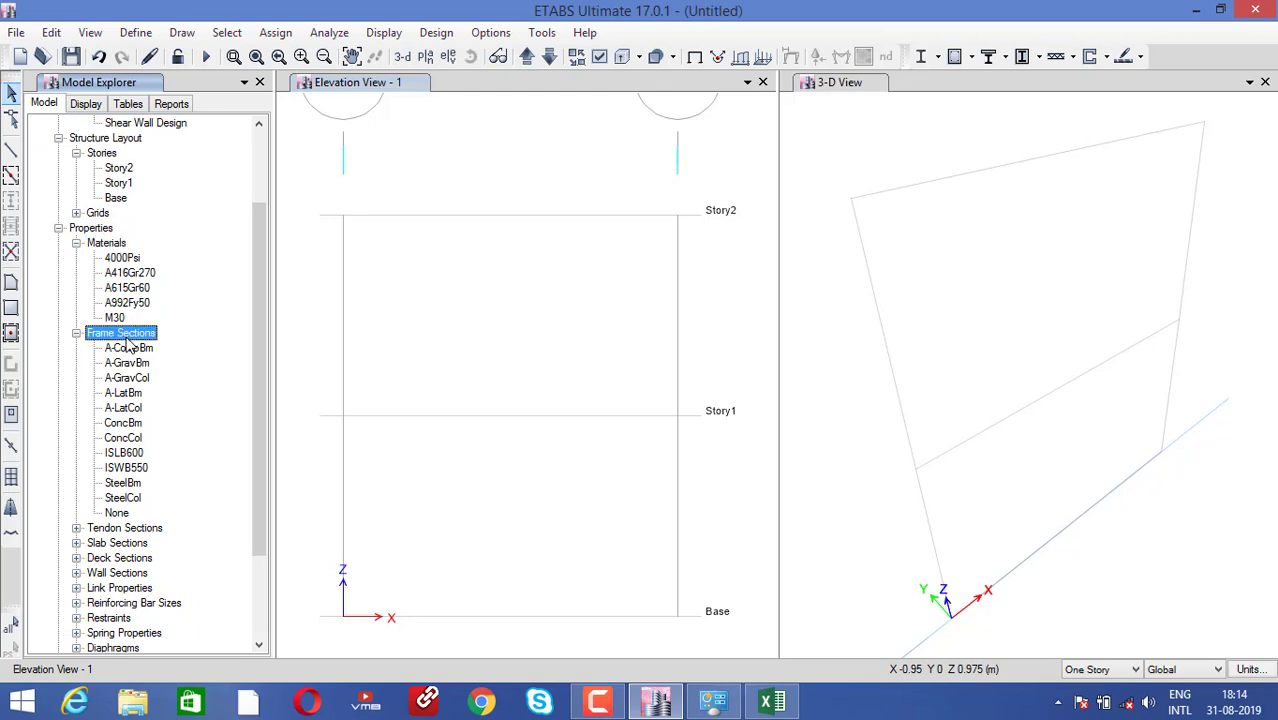
{"action": "right_click", "coordinate": [127, 338]}
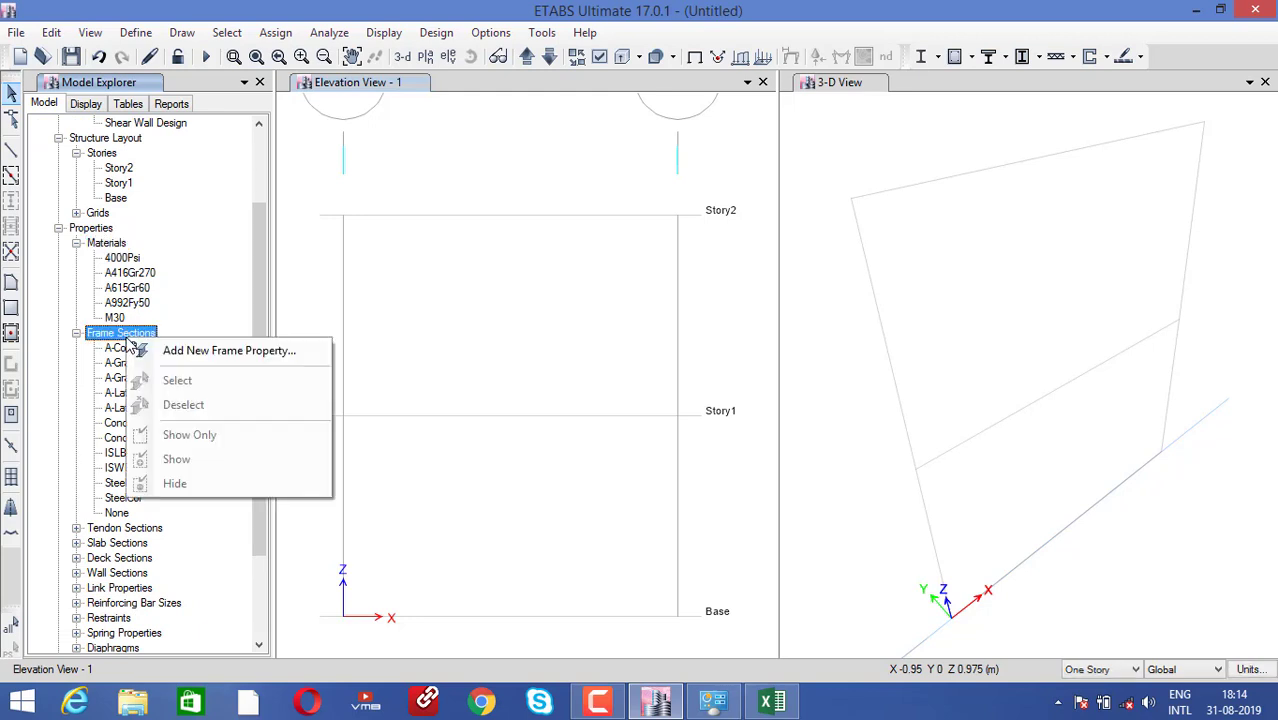
{"action": "left_click", "coordinate": [147, 351]}
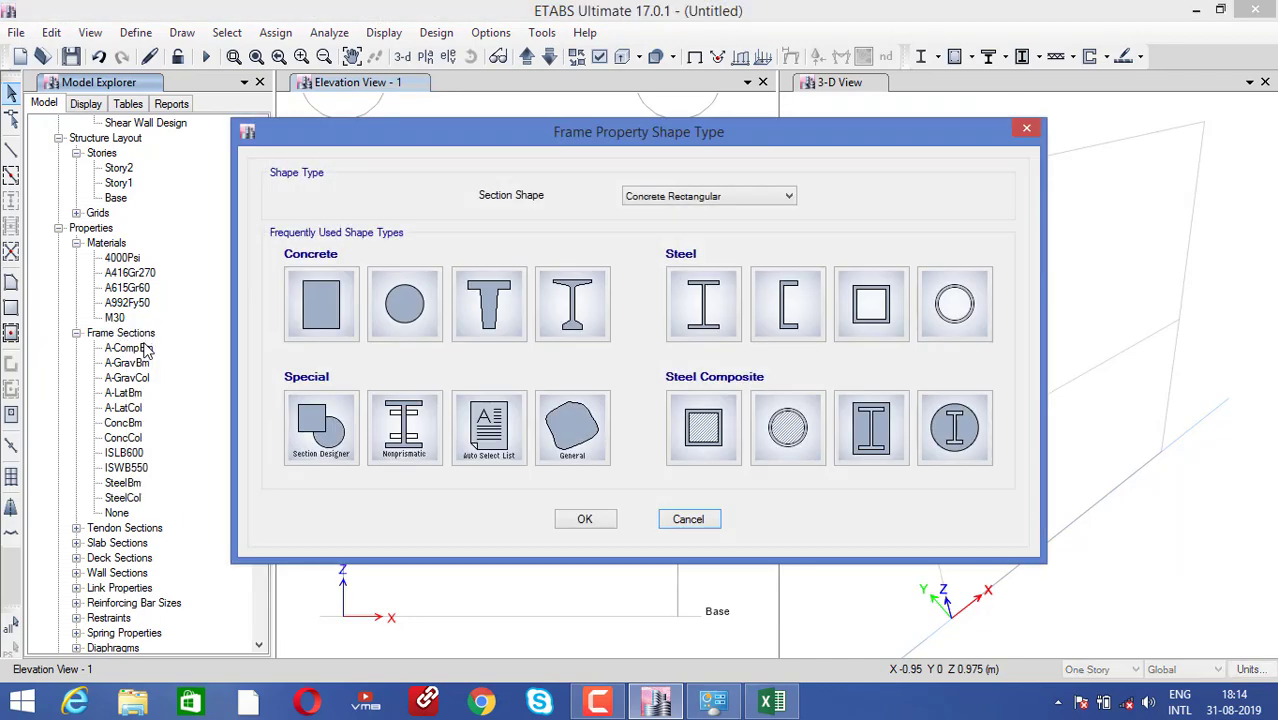
{"action": "left_click", "coordinate": [343, 318]}
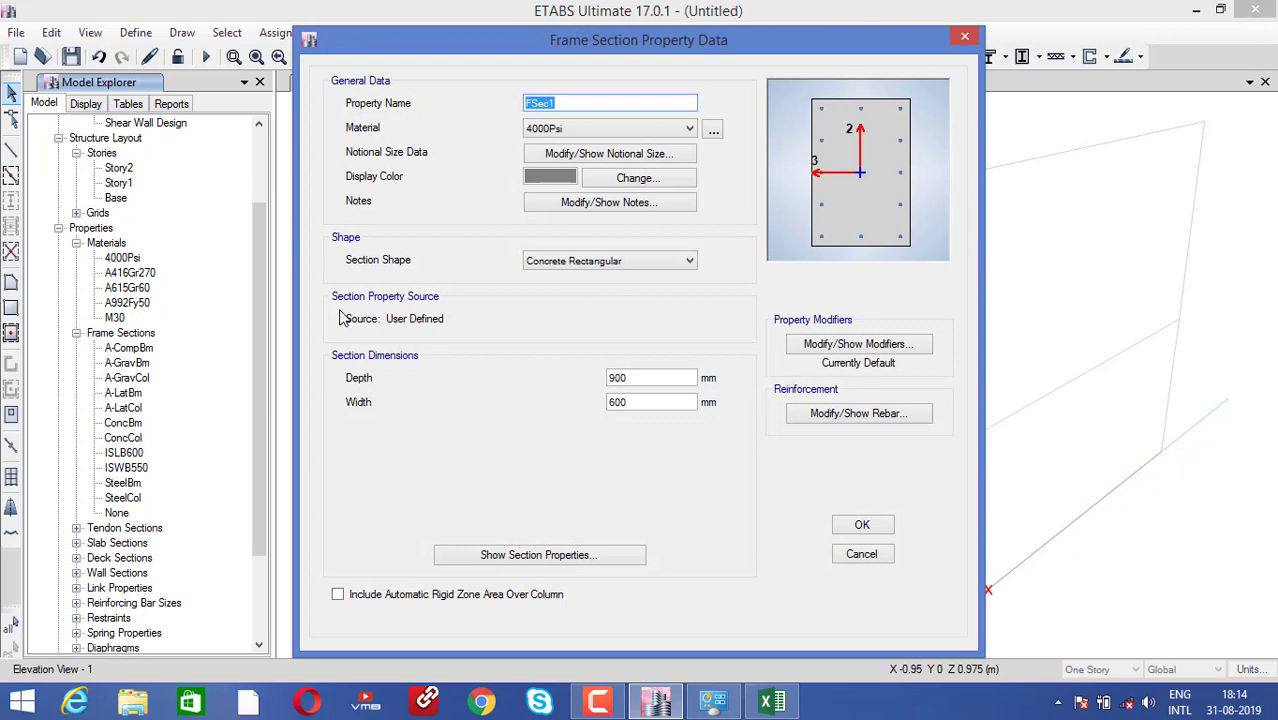
{"action": "type", "text": "col300"}
{"action": "key", "text": "BackSpace"}
{"action": "key", "text": "BackSpace"}
{"action": "key", "text": "BackSpace"}
{"action": "type", "text": "300X300"}
{"action": "left_click", "coordinate": [565, 136]}
{"action": "left_click", "coordinate": [565, 193]}
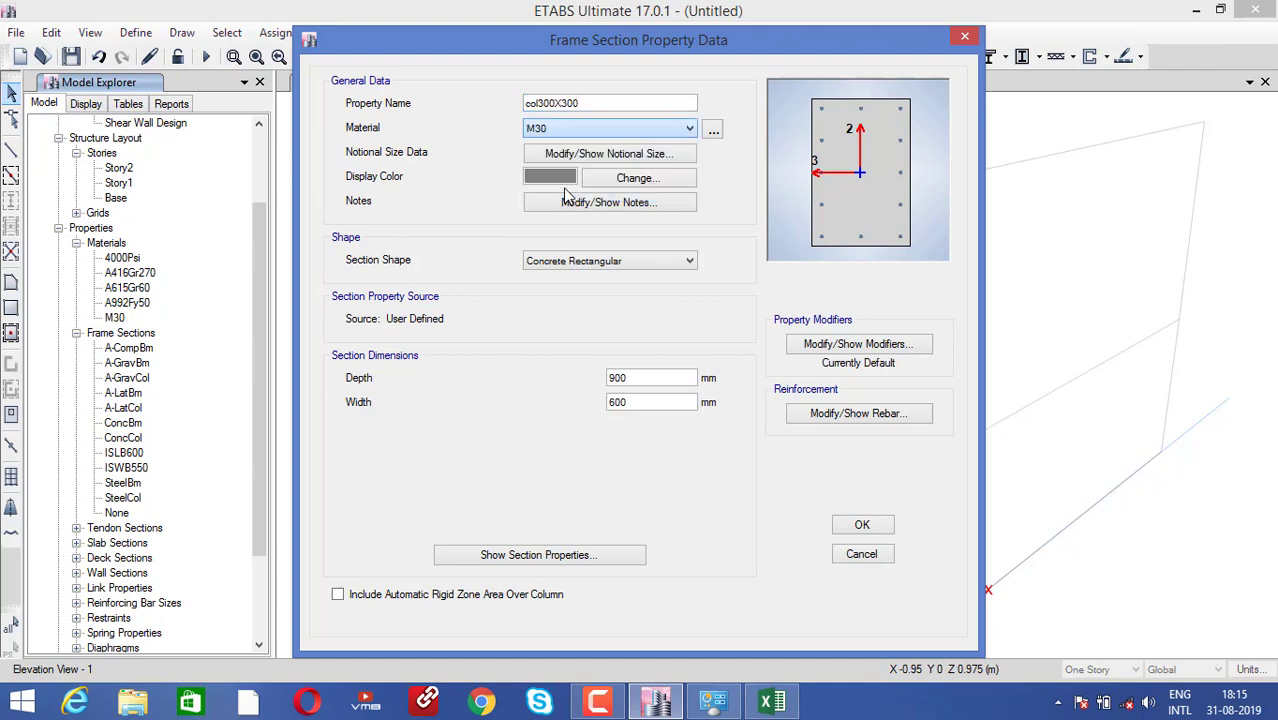
Step: Set the column section's depth and width to 300 mm each and save the section
{"action": "left_click", "coordinate": [646, 382]}
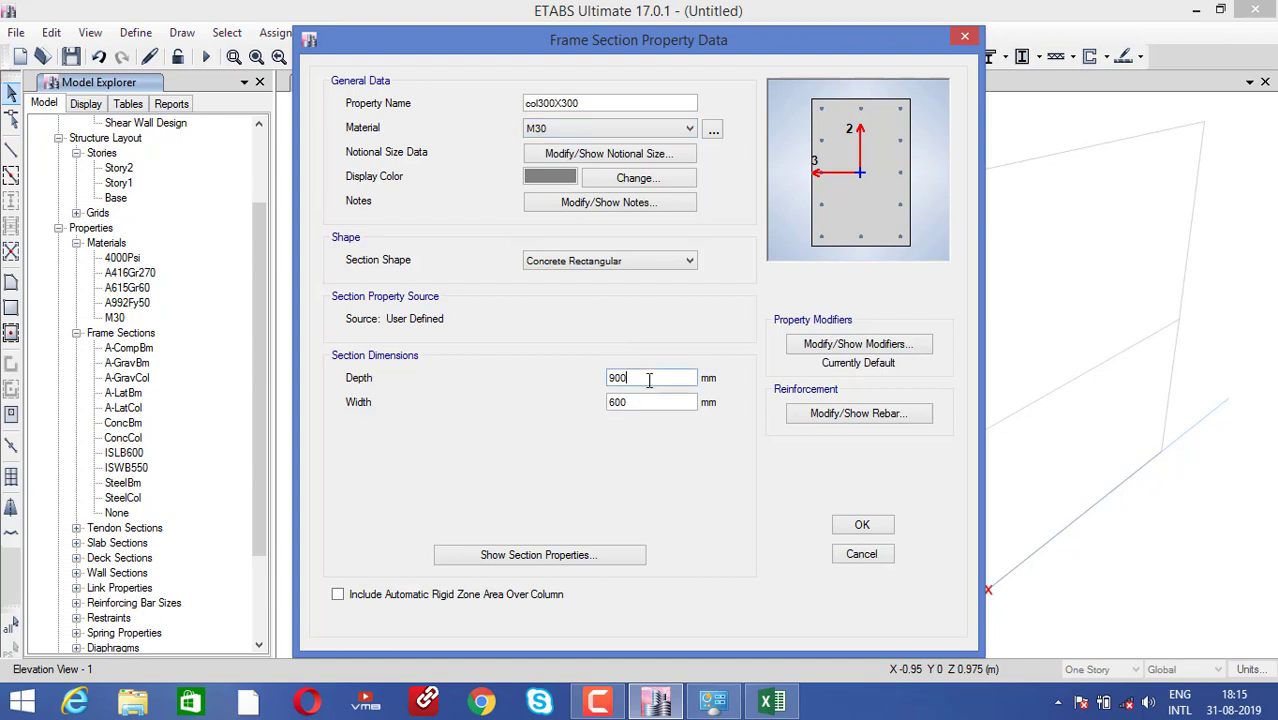
{"action": "key", "text": "BackSpace"}
{"action": "key", "text": "BackSpace"}
{"action": "key", "text": "BackSpace"}
{"action": "type", "text": "300"}
{"action": "left_click", "coordinate": [646, 401]}
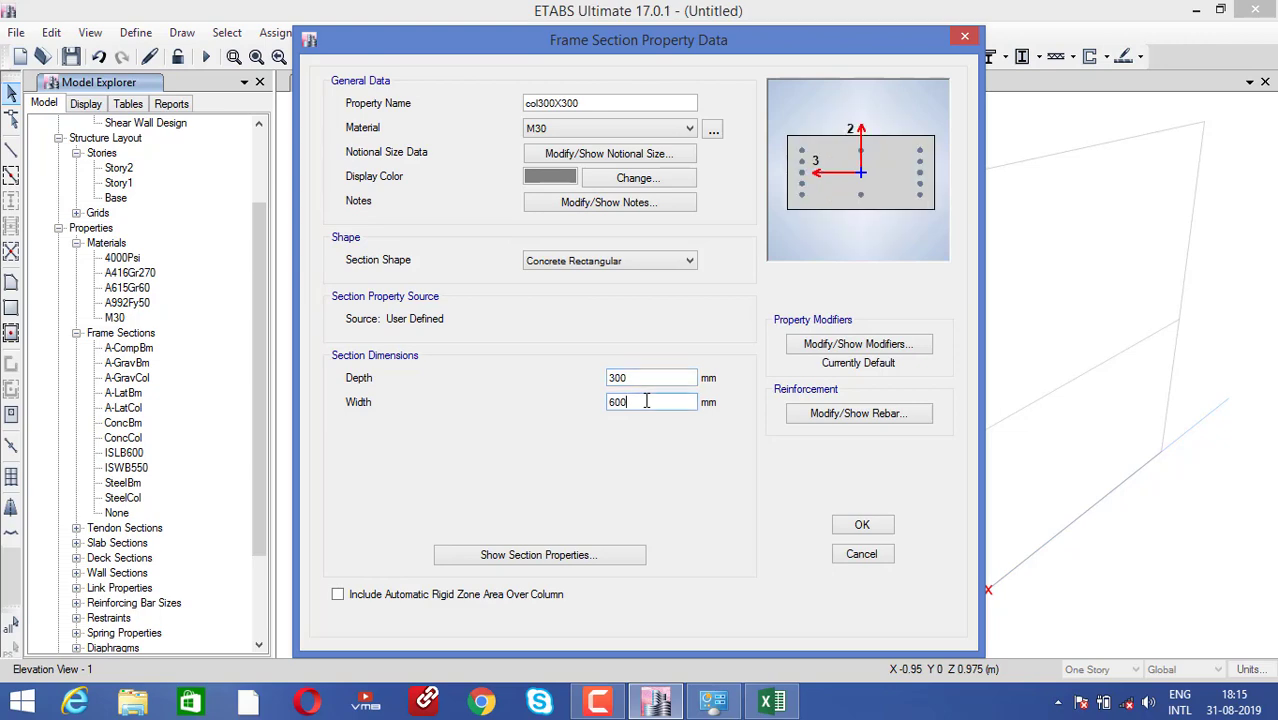
{"action": "key", "text": "BackSpace"}
{"action": "key", "text": "BackSpace"}
{"action": "key", "text": "BackSpace"}
{"action": "type", "text": "300"}
{"action": "left_click", "coordinate": [862, 526]}
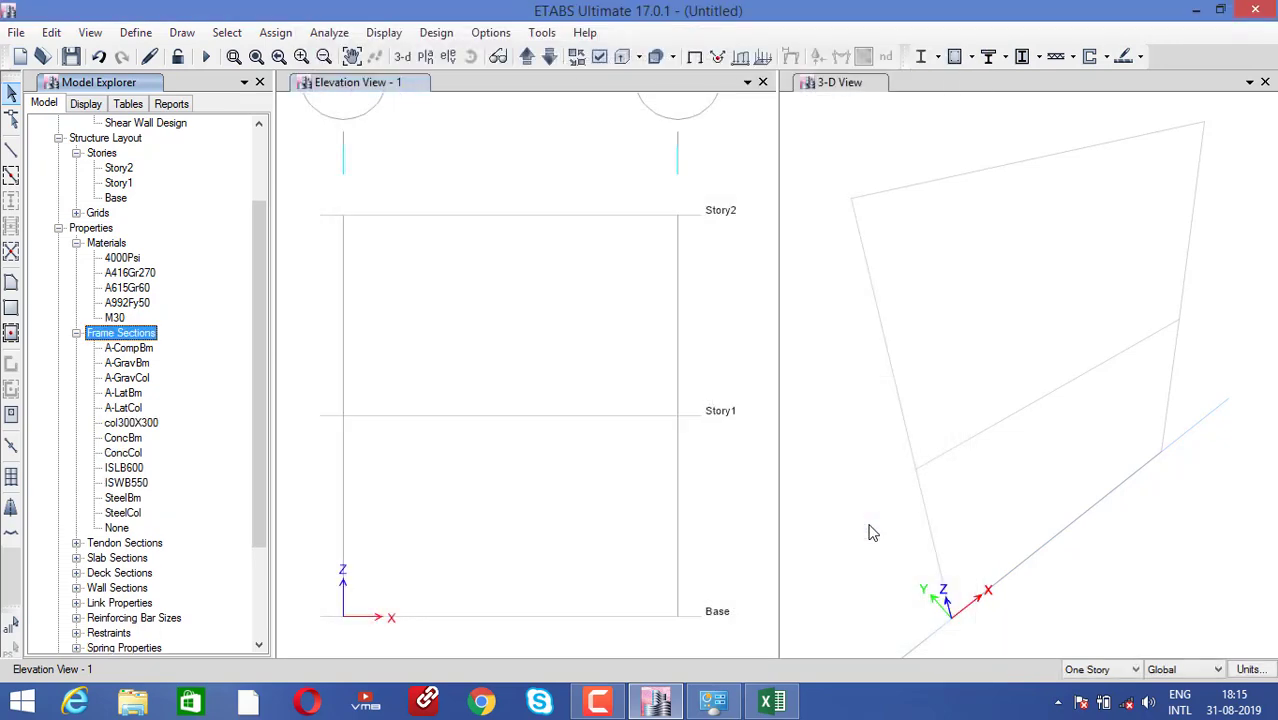
Step: Start a new concrete rectangular frame section named beam300X300 and assign it the M30 material
{"action": "right_click", "coordinate": [127, 340]}
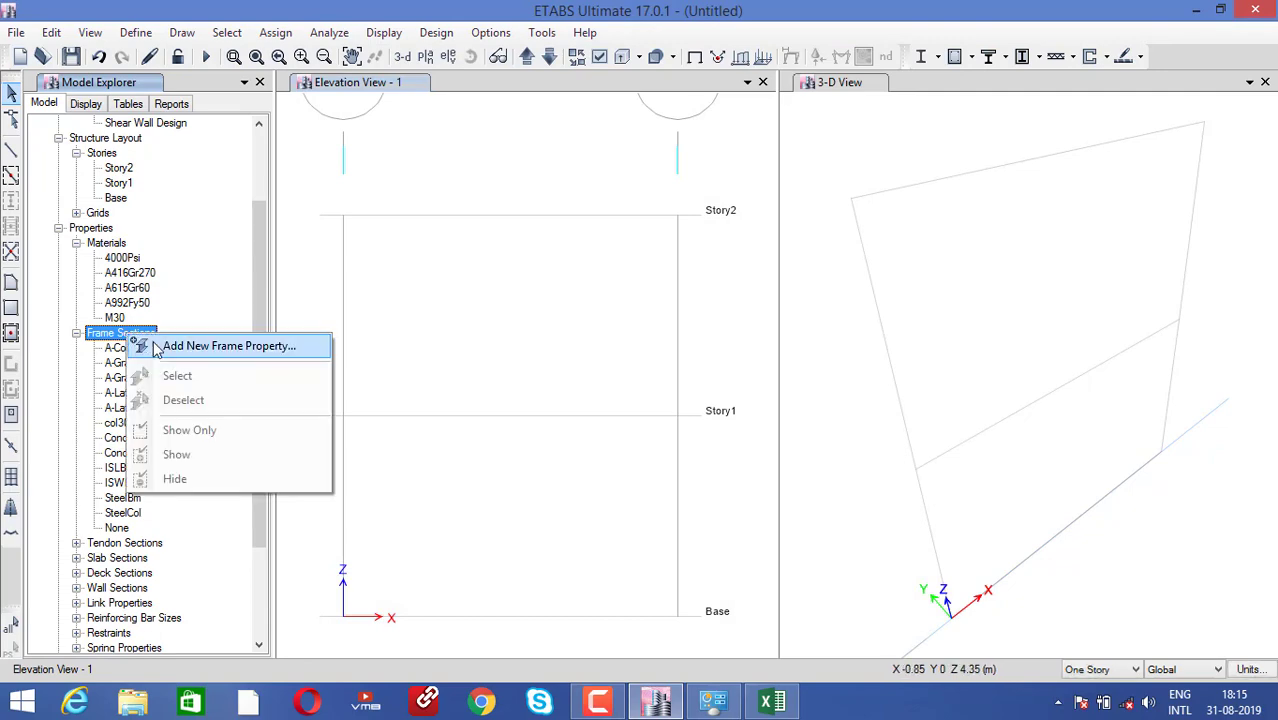
{"action": "left_click", "coordinate": [155, 346]}
{"action": "left_click", "coordinate": [331, 302]}
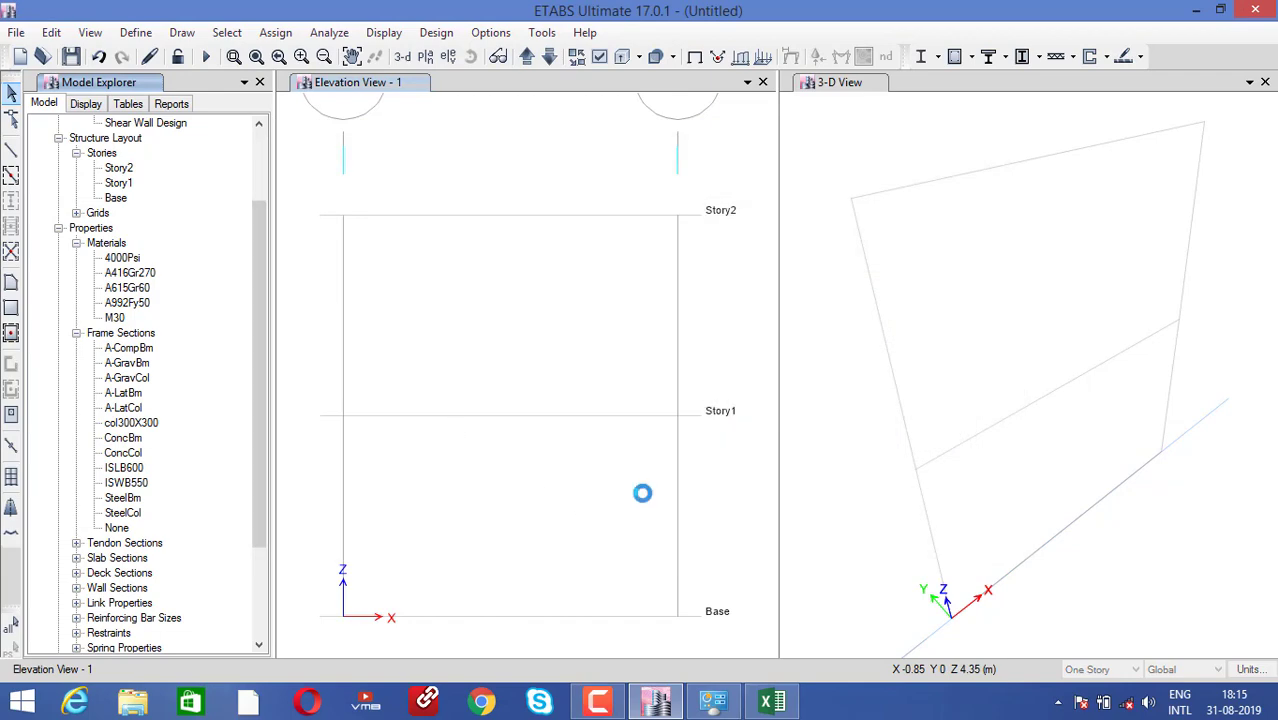
{"action": "type", "text": "be"}
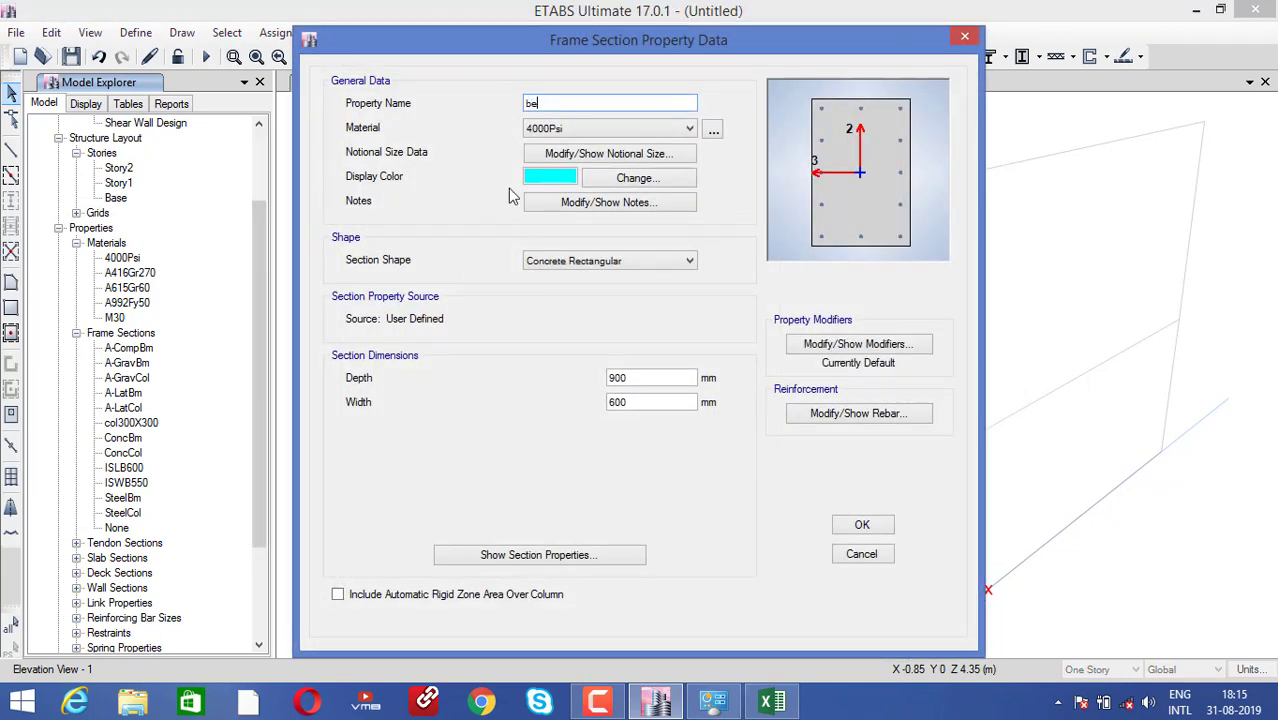
{"action": "type", "text": "am300X300"}
{"action": "left_click", "coordinate": [688, 128]}
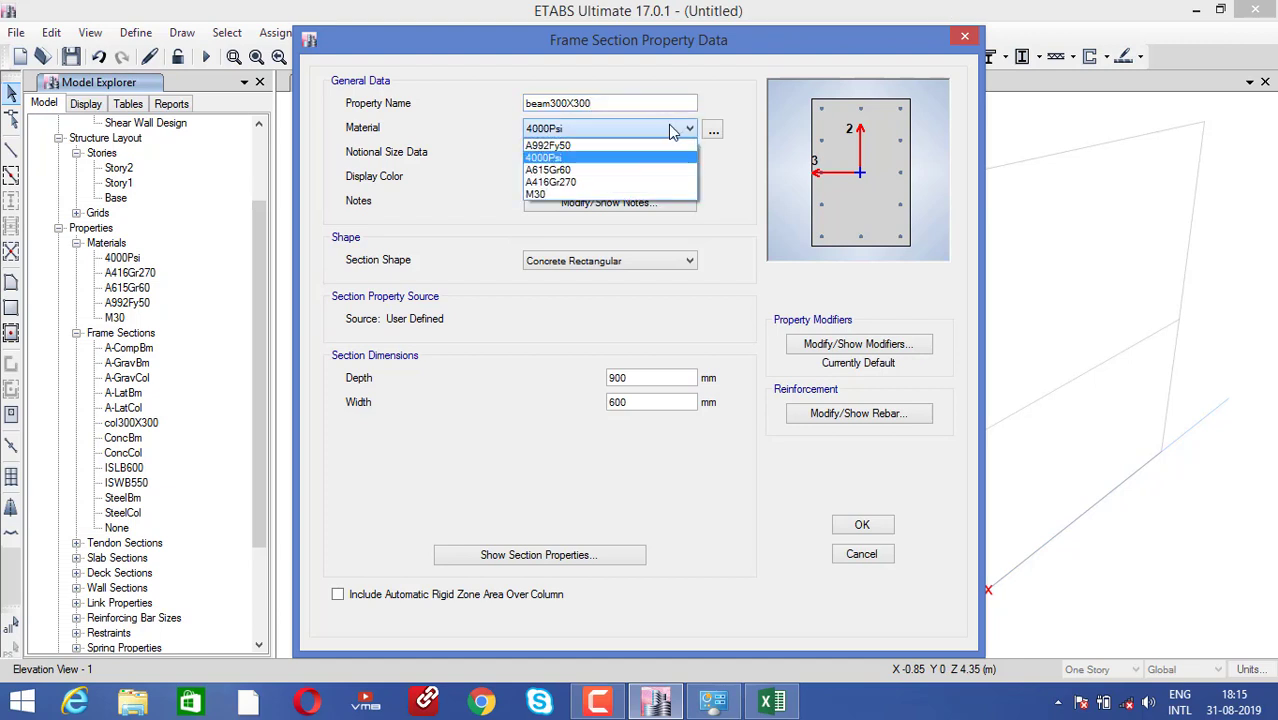
{"action": "left_click", "coordinate": [586, 194]}
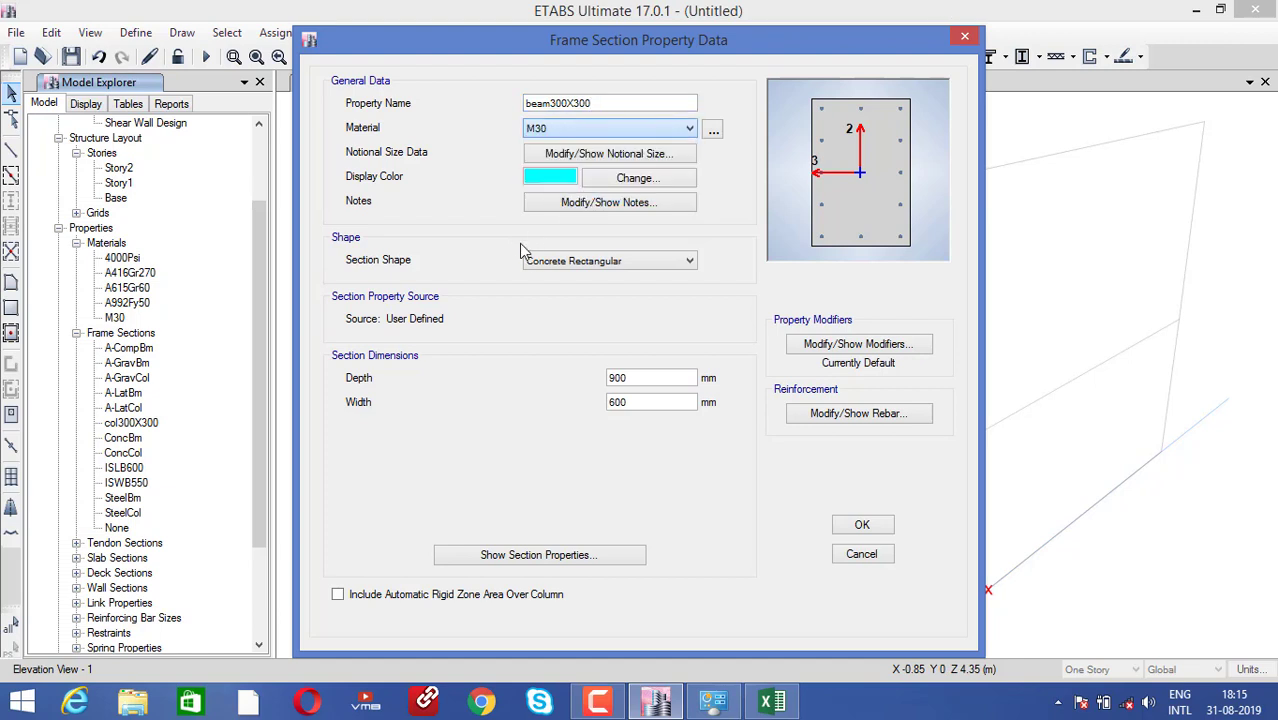
Step: Set the beam section's depth and width to 300 mm each and save the section
{"action": "left_click", "coordinate": [641, 377]}
{"action": "key", "text": "BackSpace"}
{"action": "key", "text": "BackSpace"}
{"action": "type", "text": "30"}
{"action": "key", "text": "BackSpace"}
{"action": "left_click", "coordinate": [643, 402]}
{"action": "key", "text": "BackSpace"}
{"action": "key", "text": "BackSpace"}
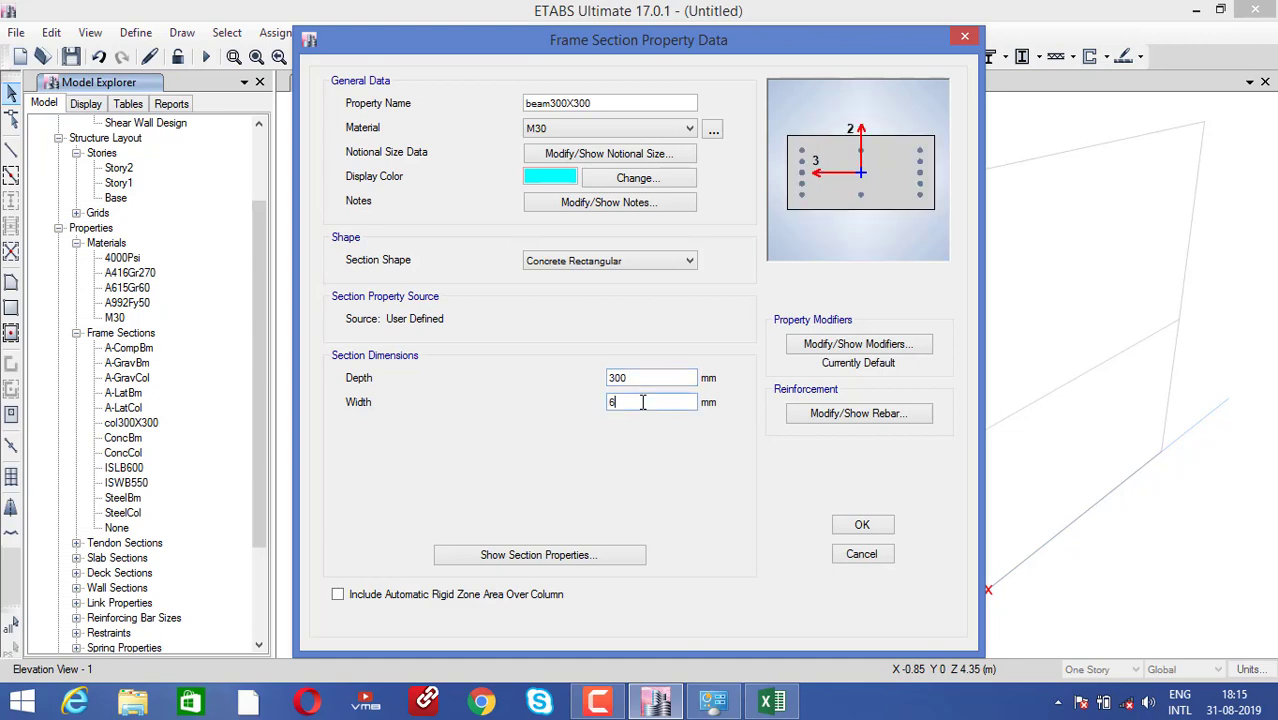
{"action": "type", "text": "300"}
{"action": "left_click", "coordinate": [862, 525]}
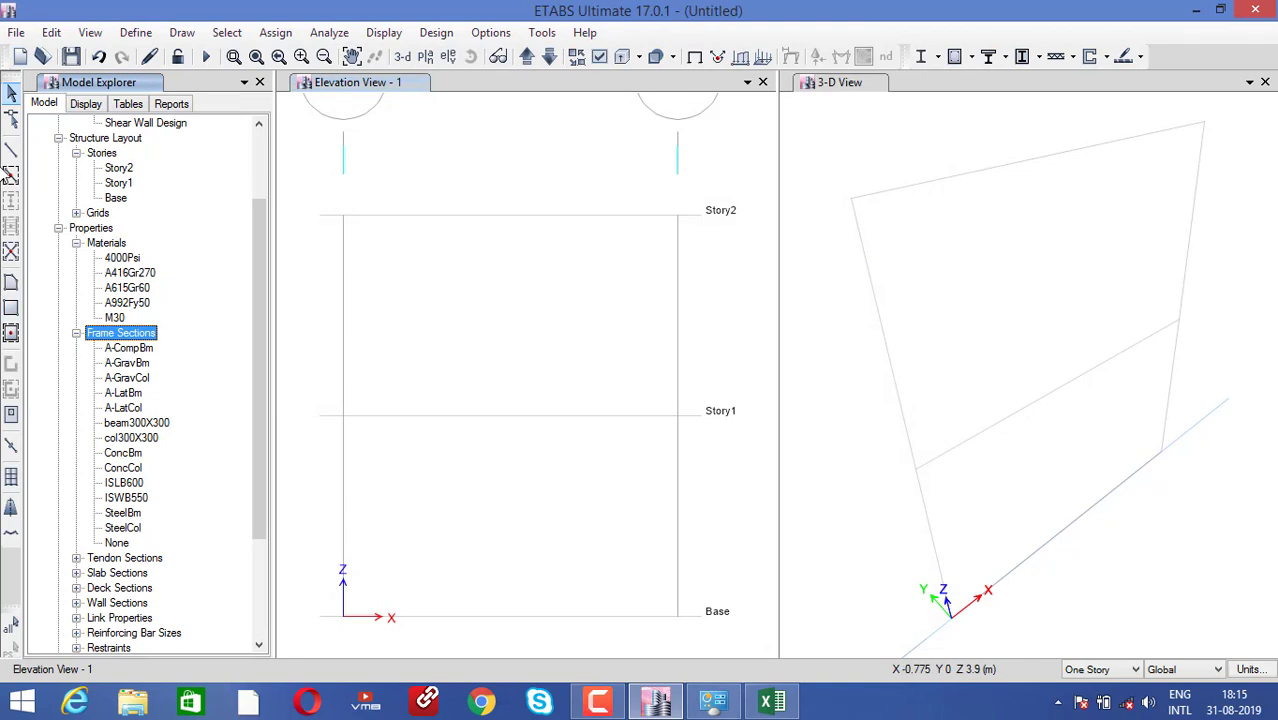
Step: Draw beam300X300 beams across the bay at Story2 and Story1 in the elevation view
{"action": "left_click", "coordinate": [11, 175]}
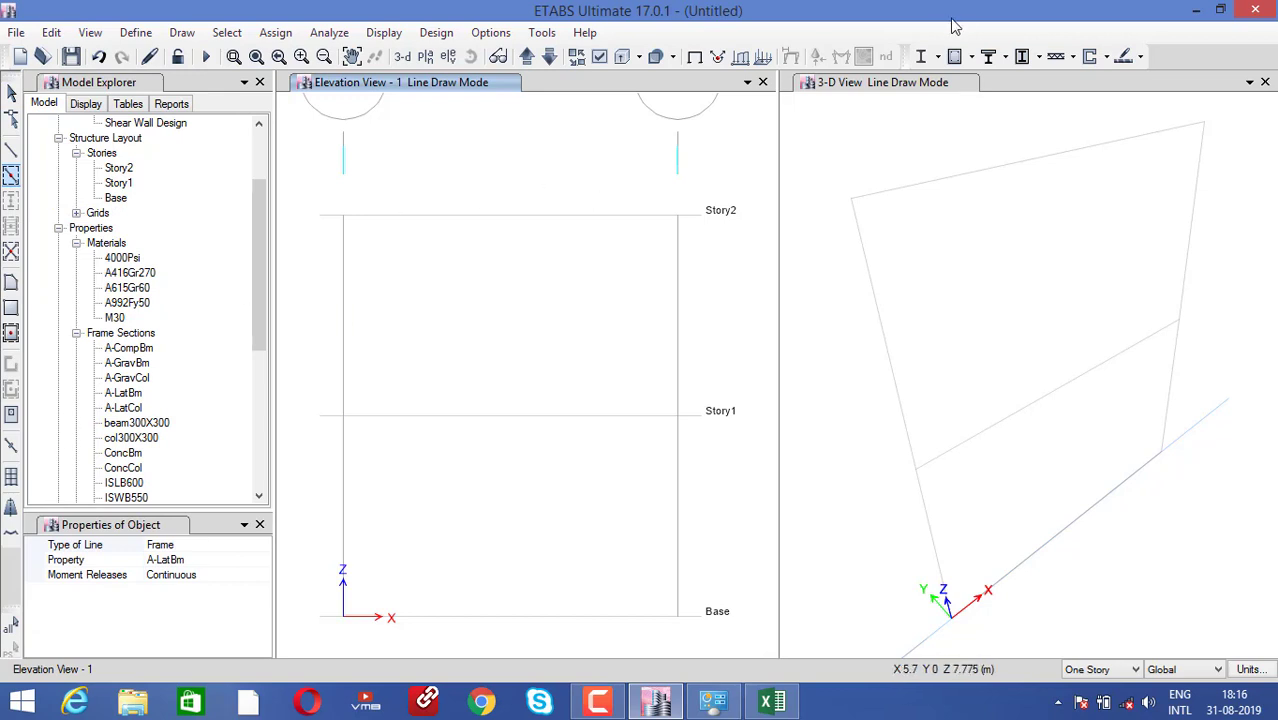
{"action": "left_click", "coordinate": [1010, 85]}
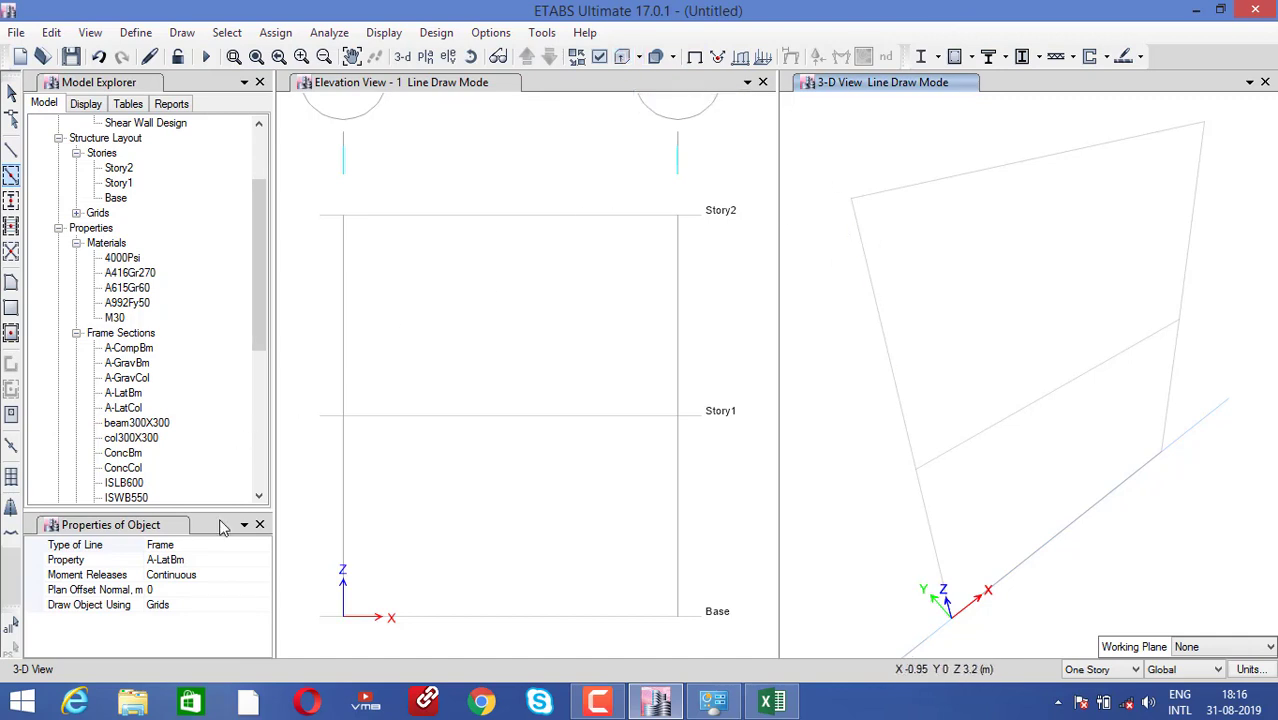
{"action": "left_click", "coordinate": [175, 562]}
{"action": "left_click", "coordinate": [262, 562]}
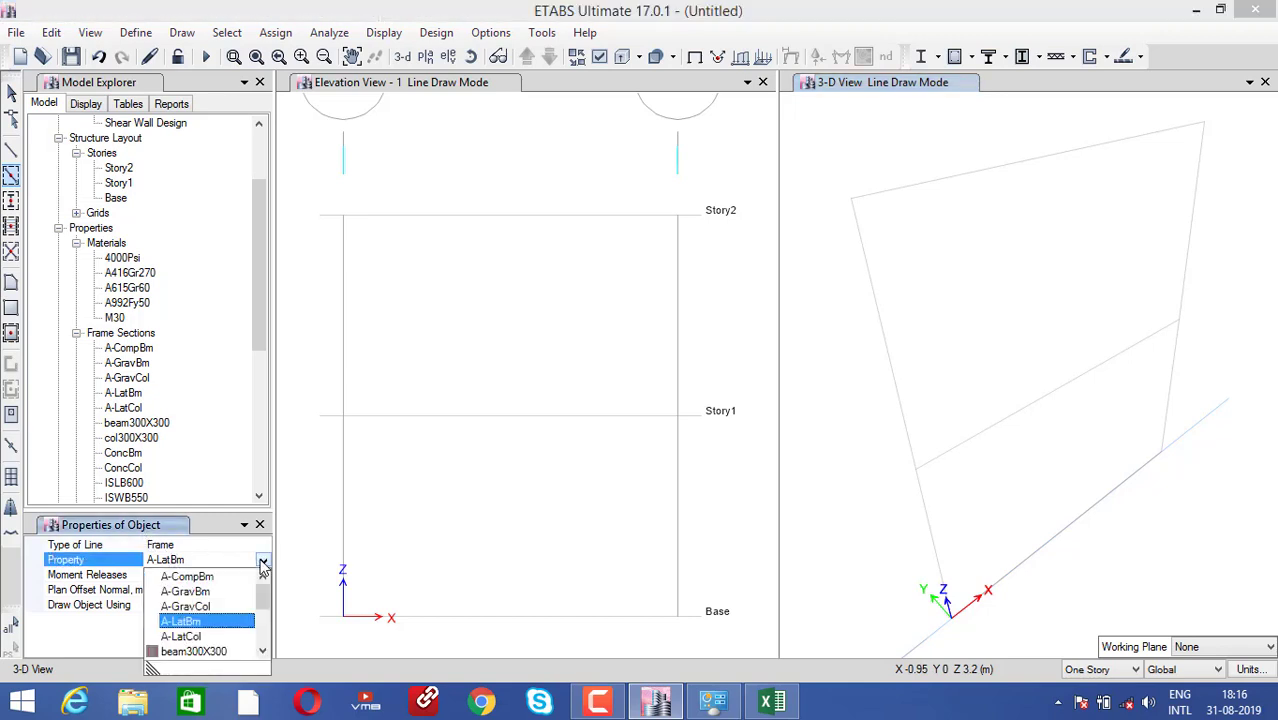
{"action": "left_click", "coordinate": [210, 650]}
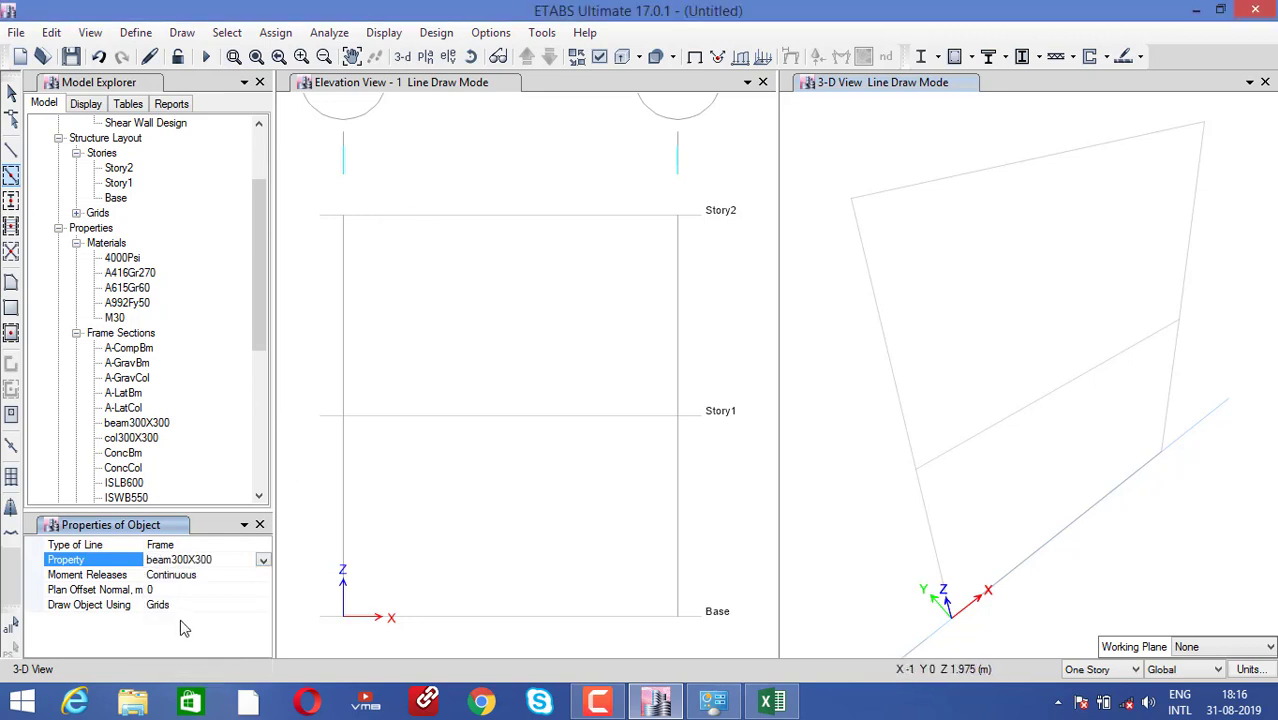
{"action": "left_click", "coordinate": [539, 88]}
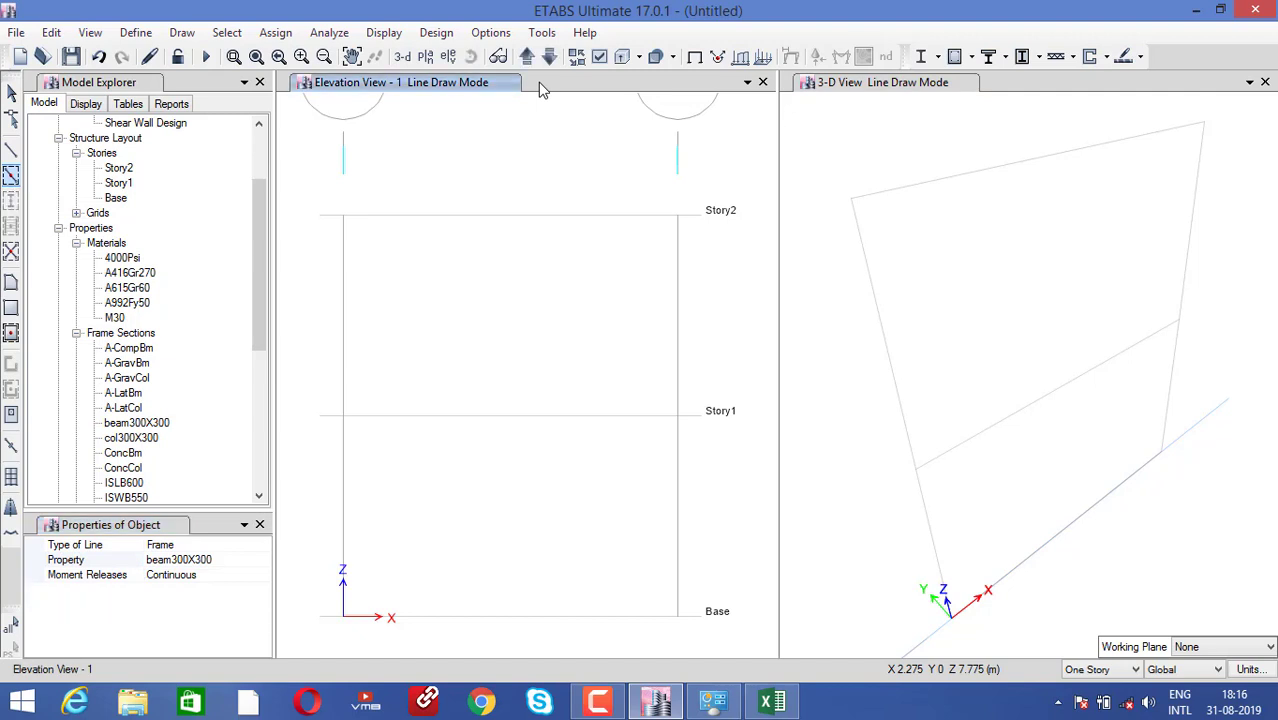
{"action": "left_click", "coordinate": [471, 220]}
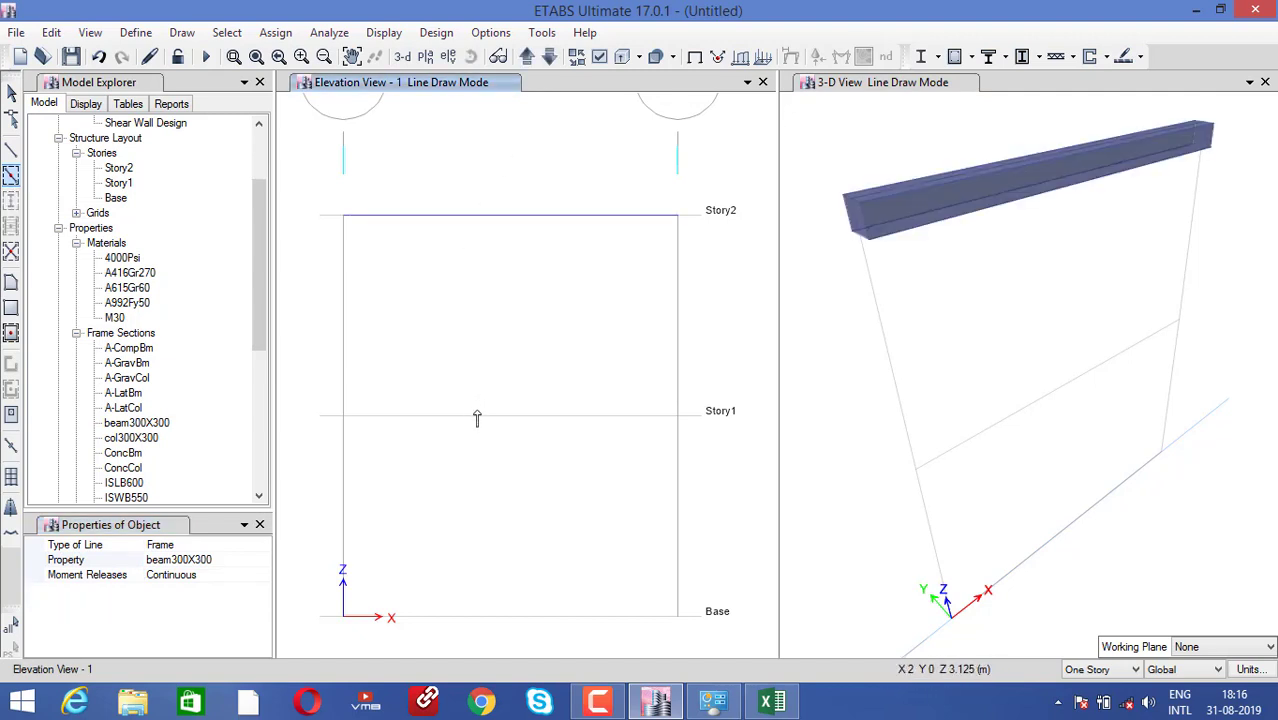
{"action": "left_click", "coordinate": [476, 416]}
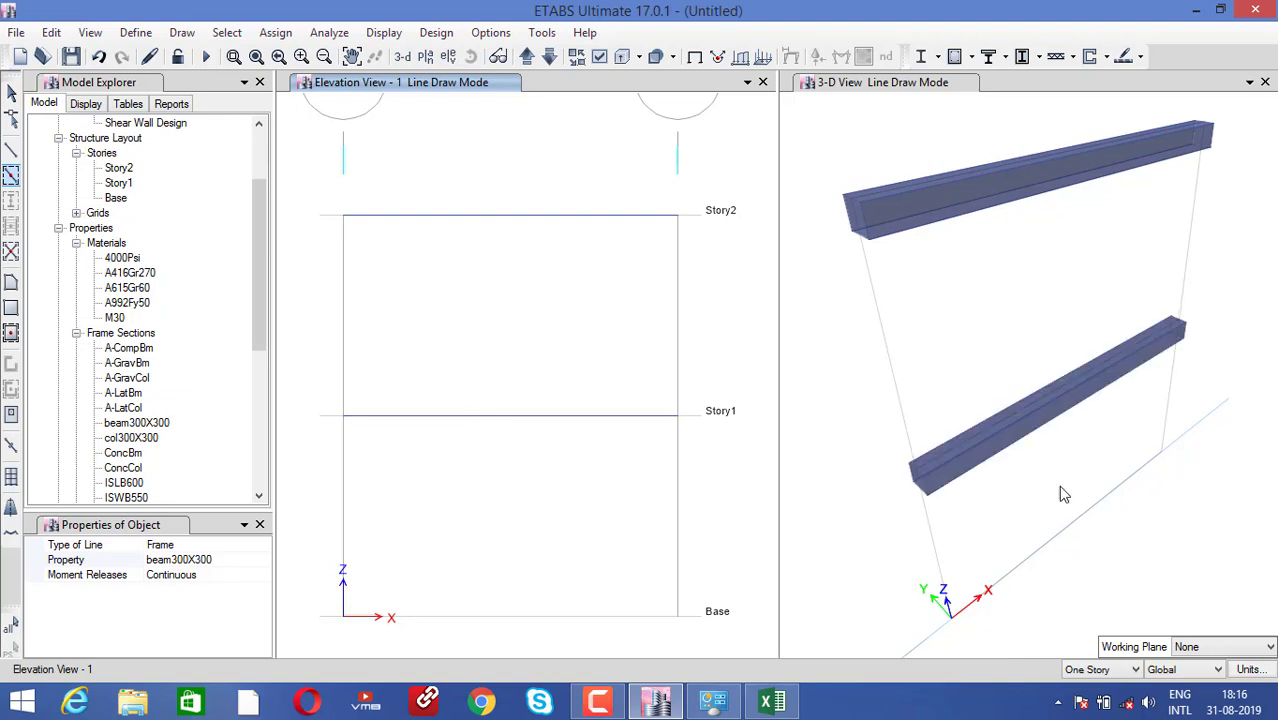
Step: Draw col300X300 columns along both vertical grid lines for both stories, and return to object selection
{"action": "left_click", "coordinate": [196, 562]}
{"action": "left_click", "coordinate": [262, 560]}
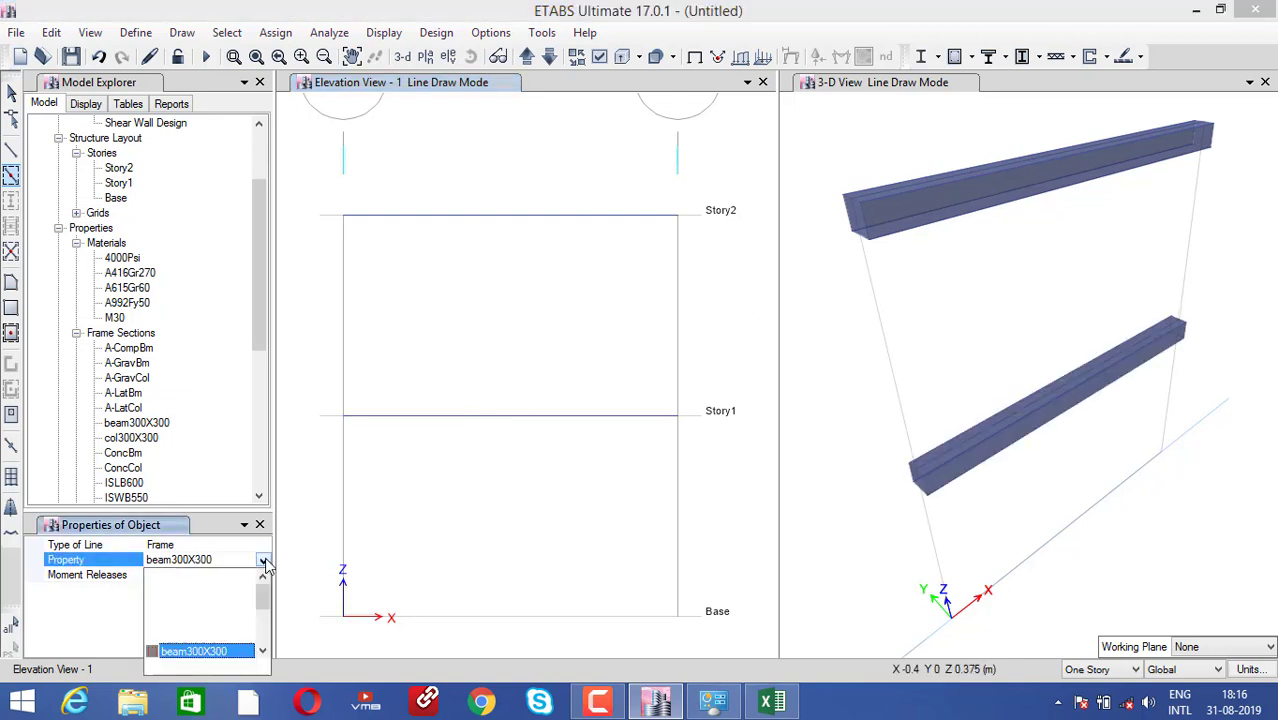
{"action": "left_click", "coordinate": [264, 651]}
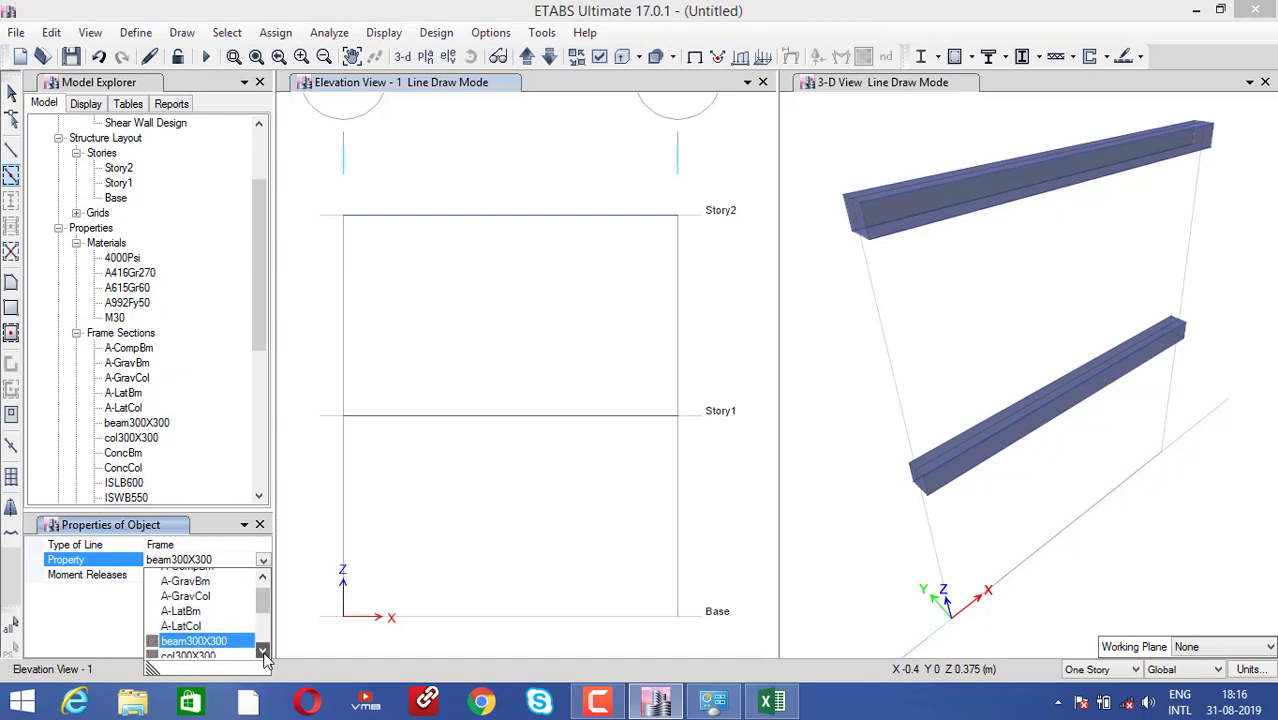
{"action": "left_click", "coordinate": [222, 652]}
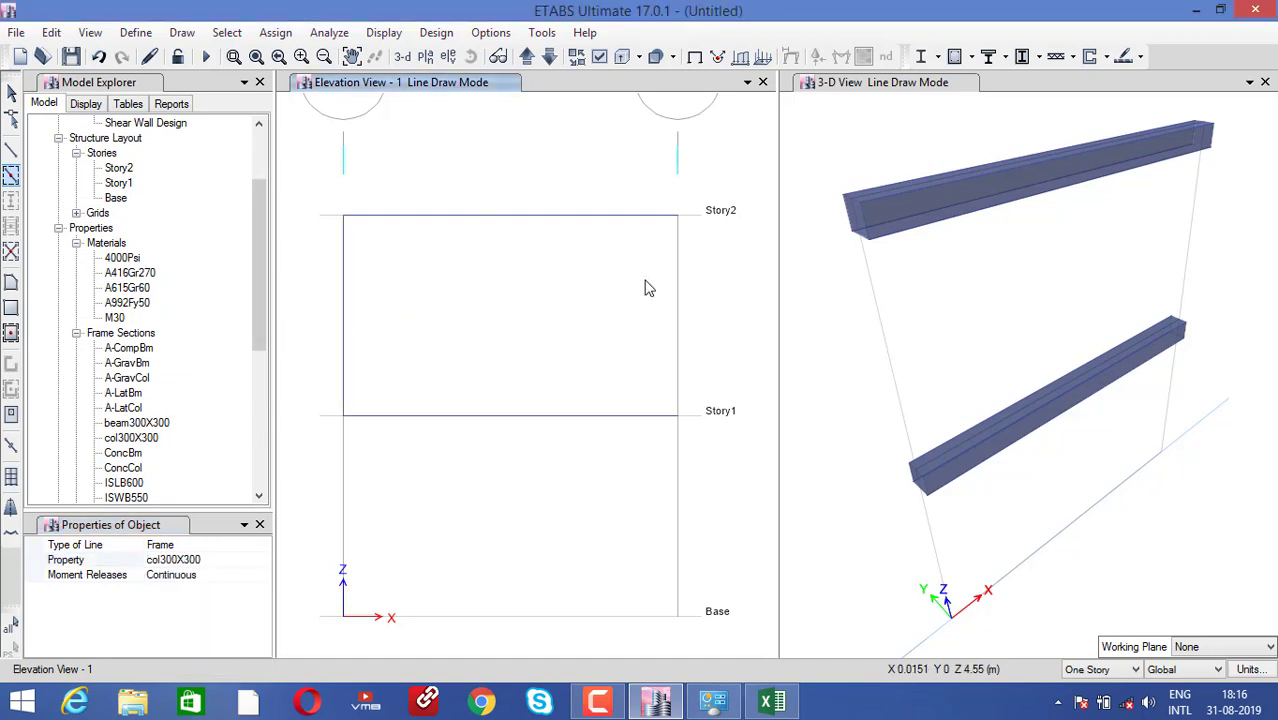
{"action": "left_click", "coordinate": [677, 294]}
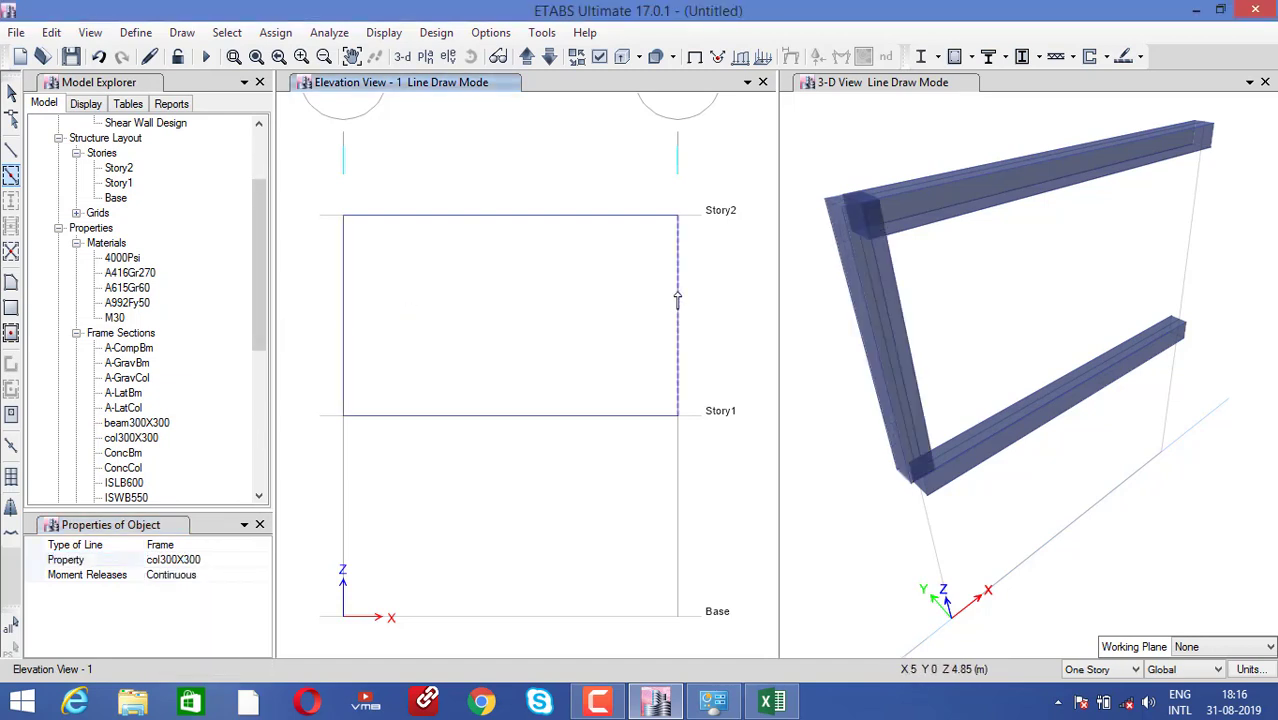
{"action": "left_click", "coordinate": [679, 530]}
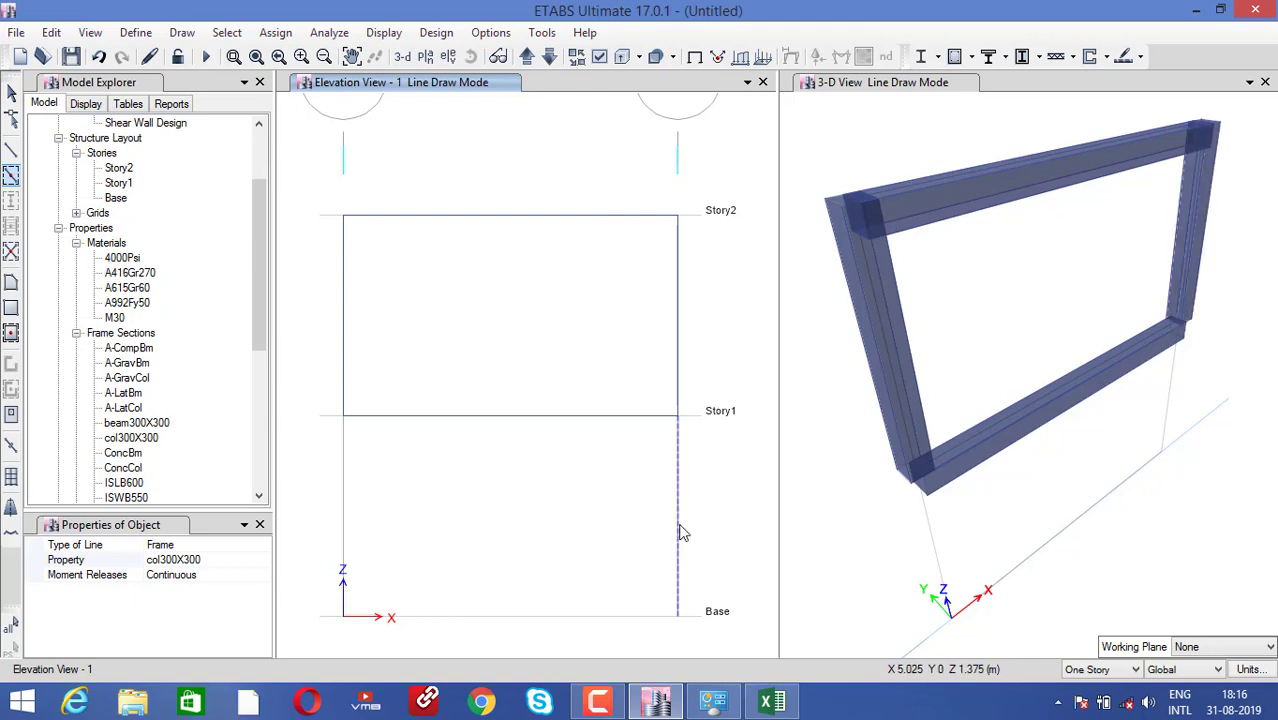
{"action": "left_click", "coordinate": [344, 522]}
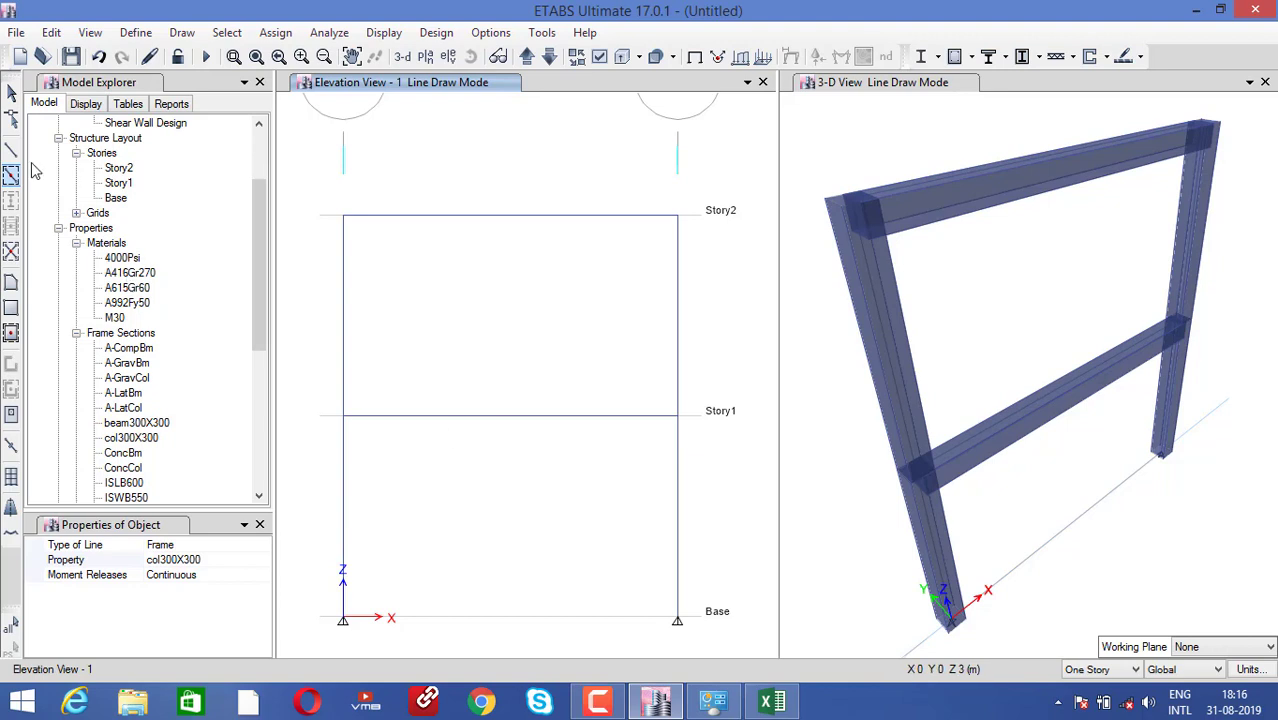
{"action": "left_click", "coordinate": [11, 92]}
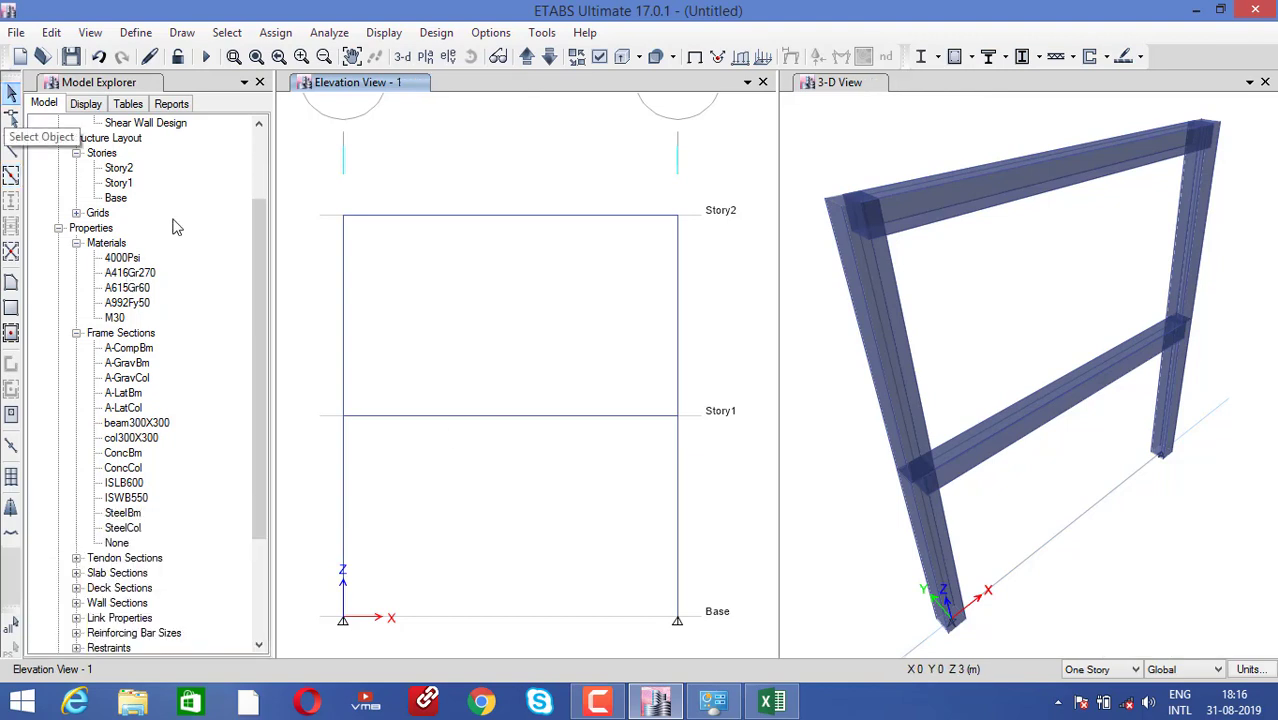
Step: Collapse the Project, Structure Layout and Properties branches of the model tree and expand Loads
{"action": "left_click_drag", "start_coordinate": [257, 248], "coordinate": [243, 170]}
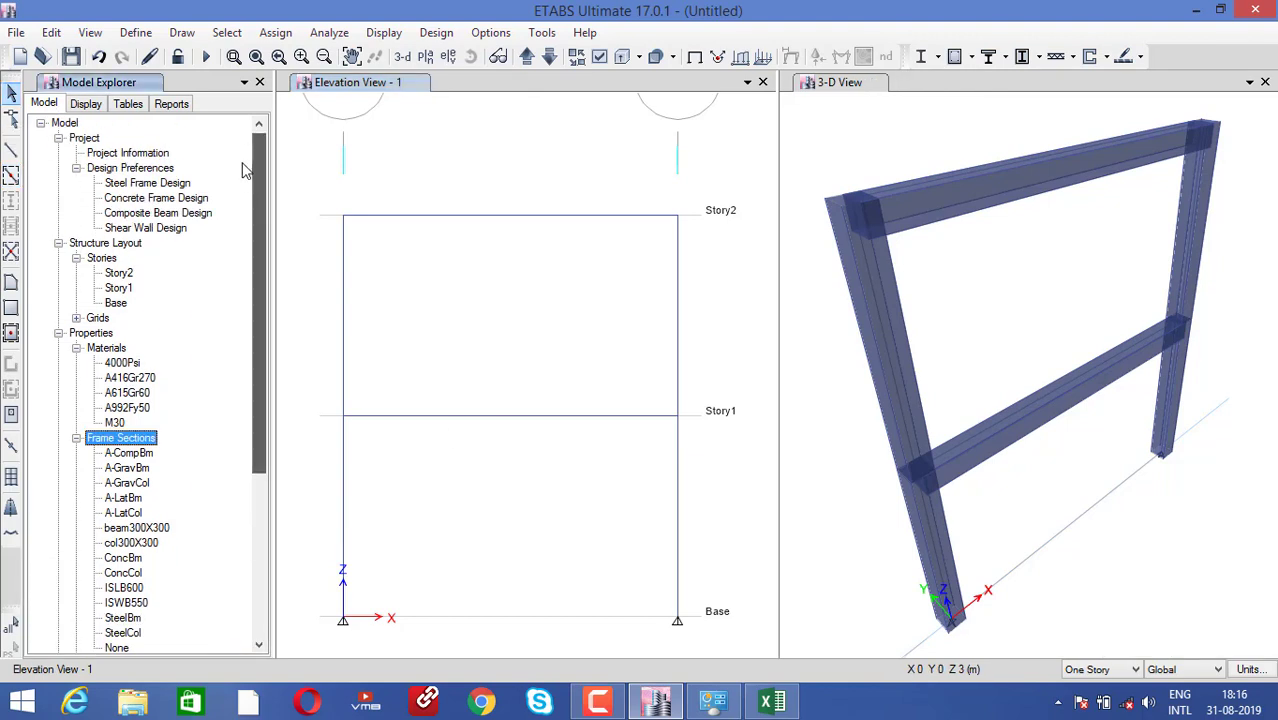
{"action": "left_click", "coordinate": [58, 138]}
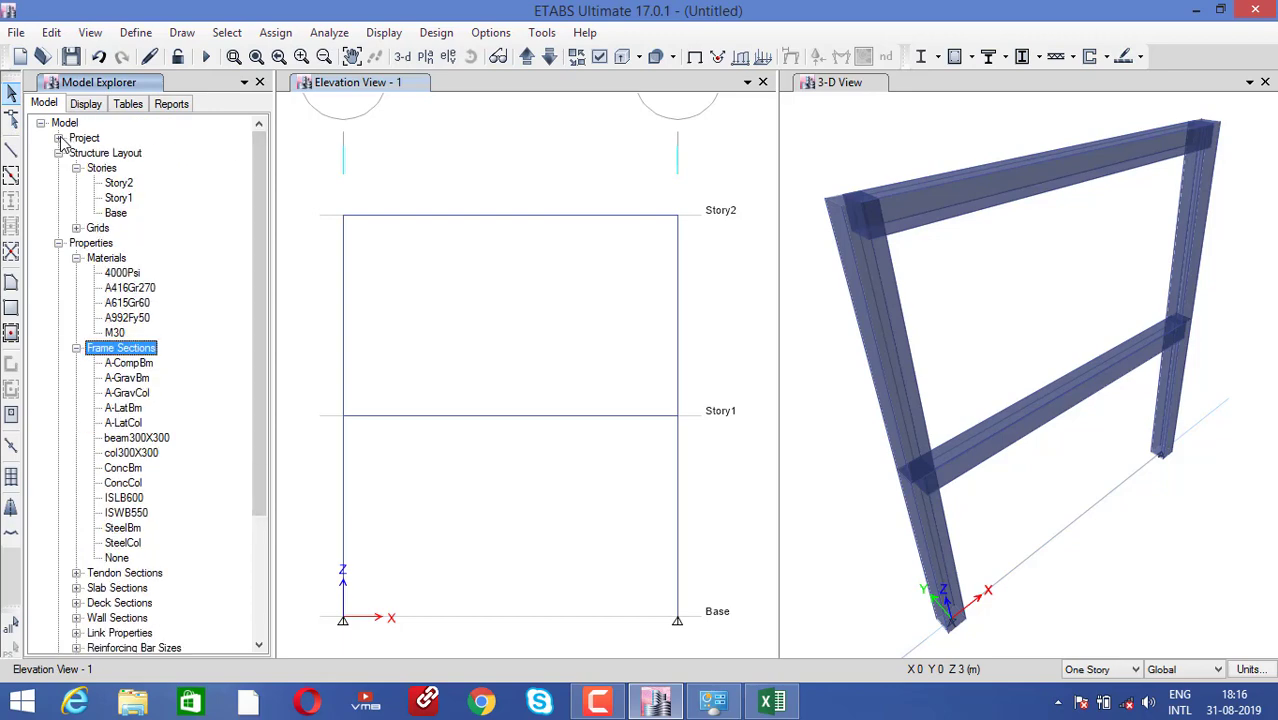
{"action": "left_click", "coordinate": [58, 153]}
{"action": "left_click", "coordinate": [58, 168]}
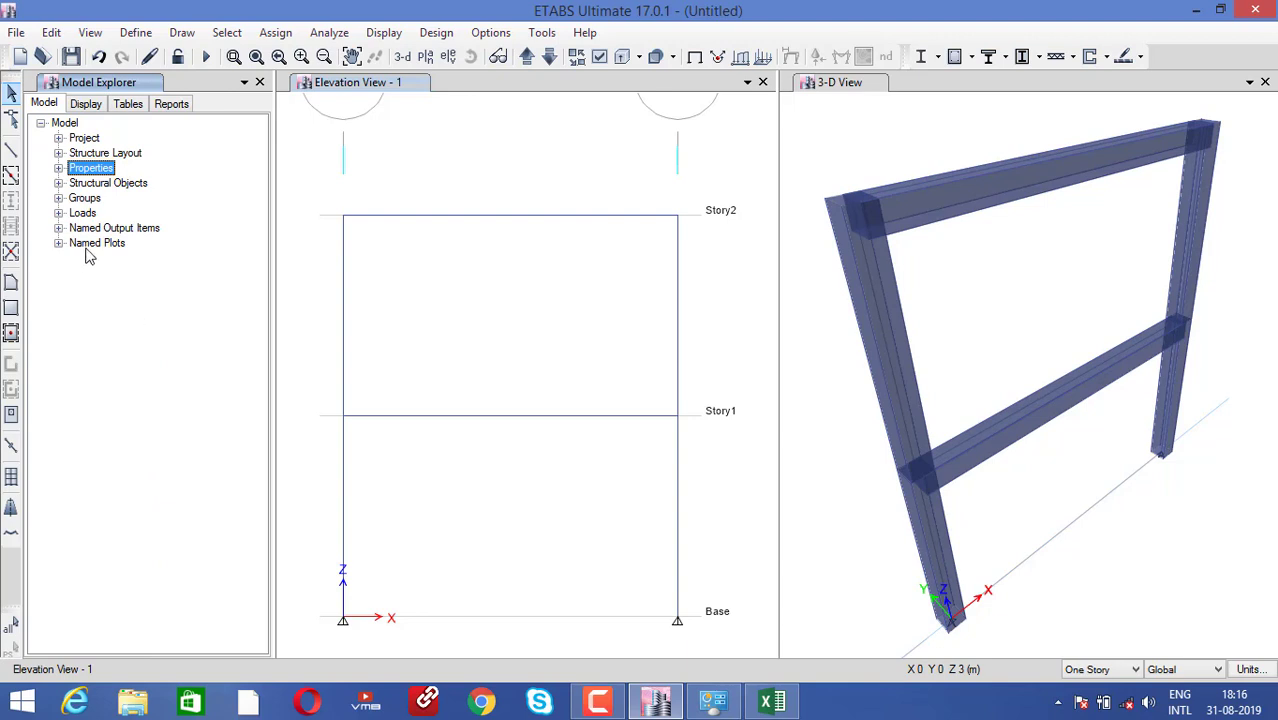
{"action": "left_click", "coordinate": [58, 213]}
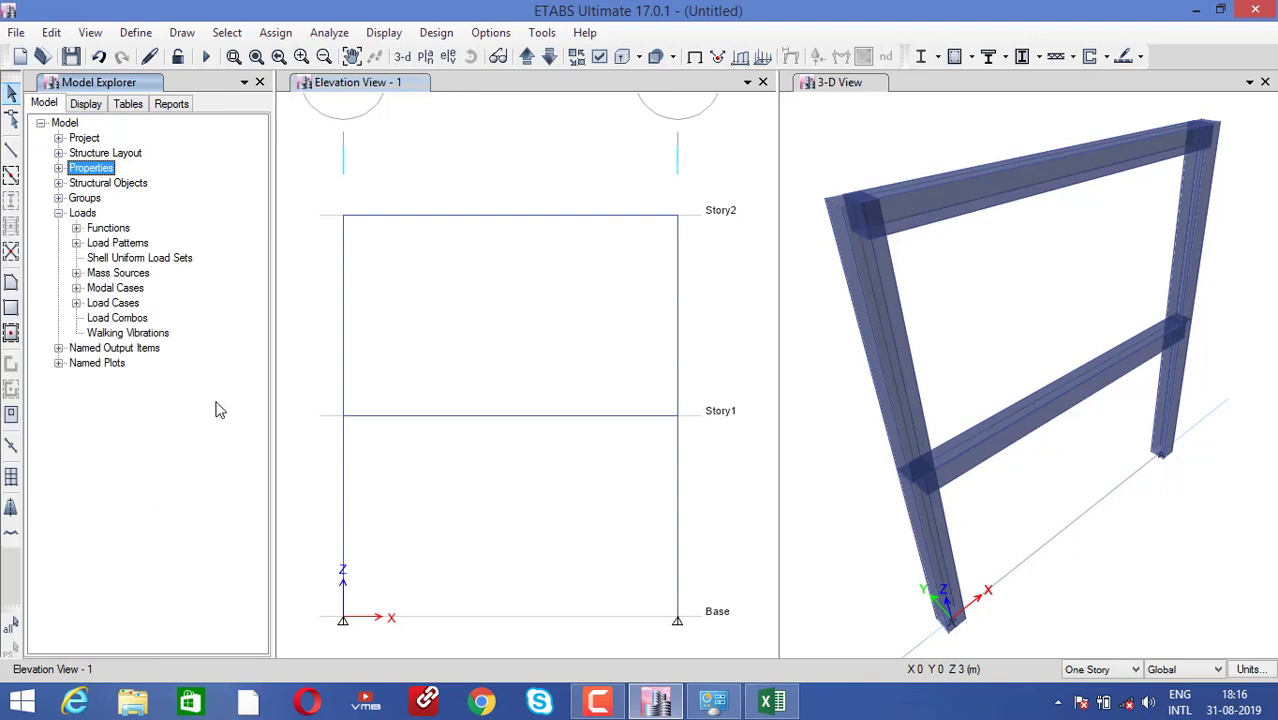
{"action": "left_click", "coordinate": [504, 226]}
{"action": "left_click", "coordinate": [504, 226]}
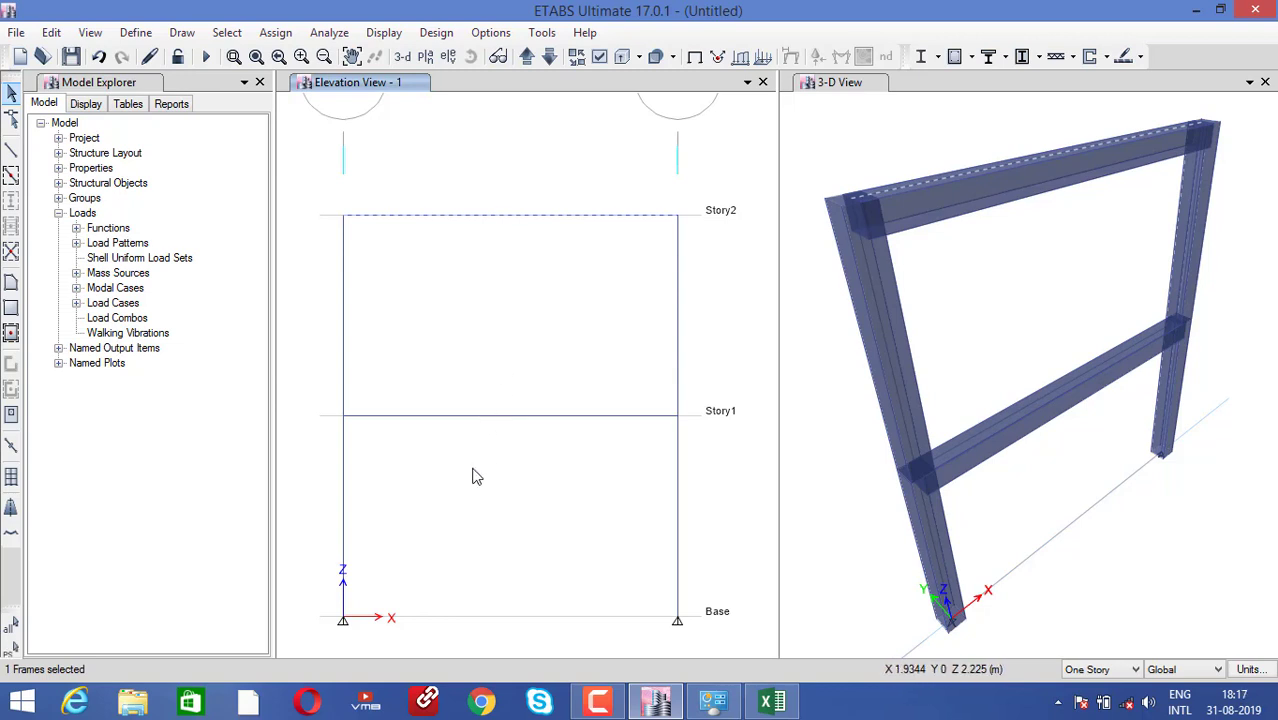
{"action": "key", "text": "ctrl+q"}
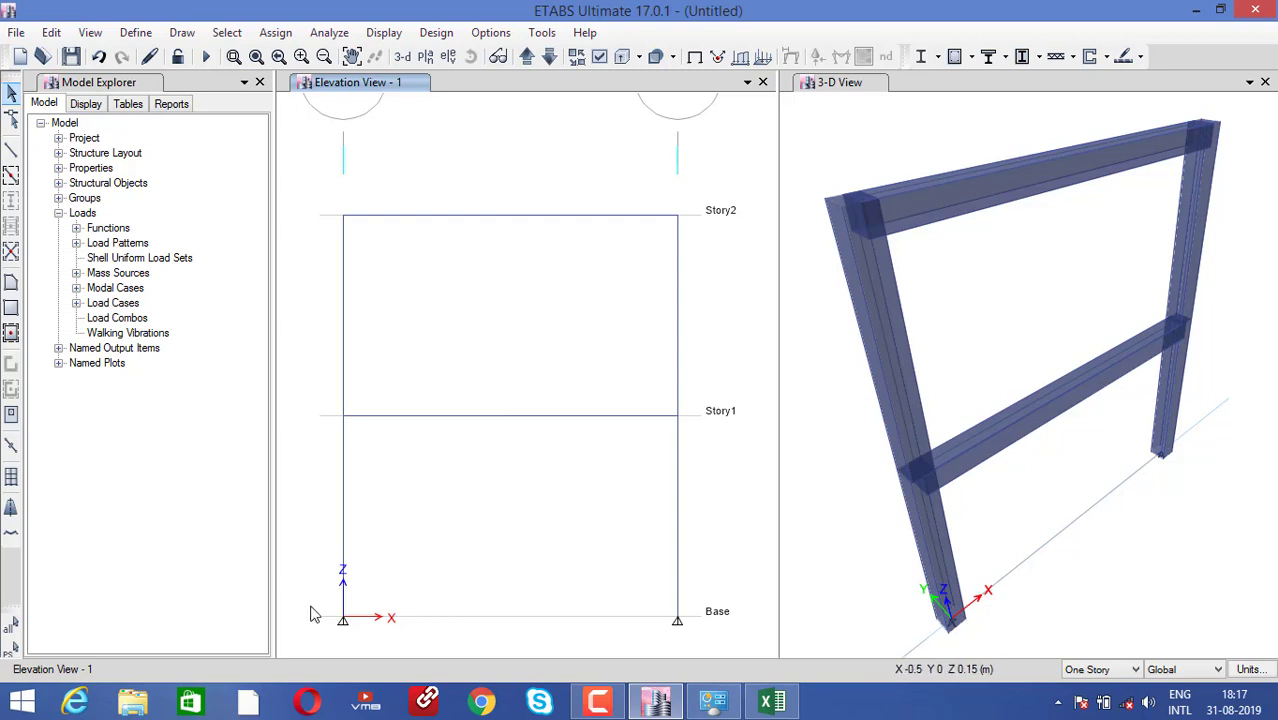
Step: Assign fixed restraints to both base joints, restraining all translations and rotations
{"action": "left_click_drag", "start_coordinate": [310, 606], "coordinate": [368, 636]}
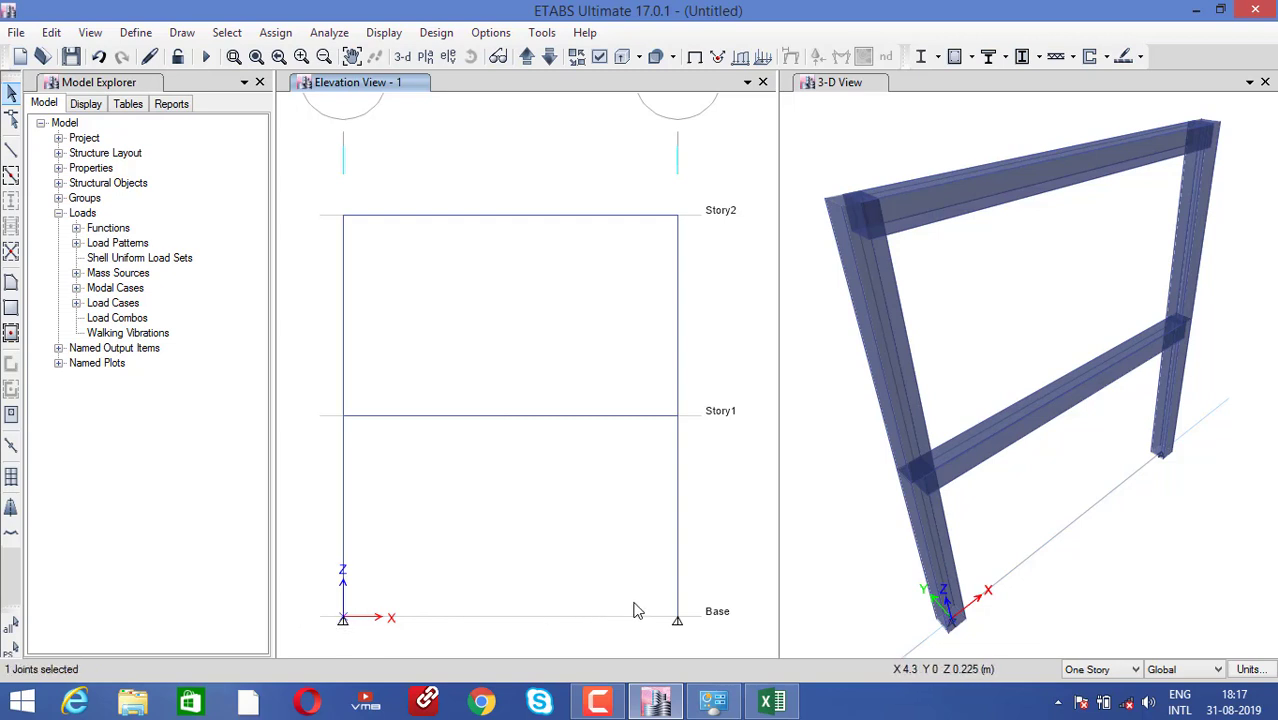
{"action": "left_click_drag", "start_coordinate": [637, 603], "coordinate": [705, 645]}
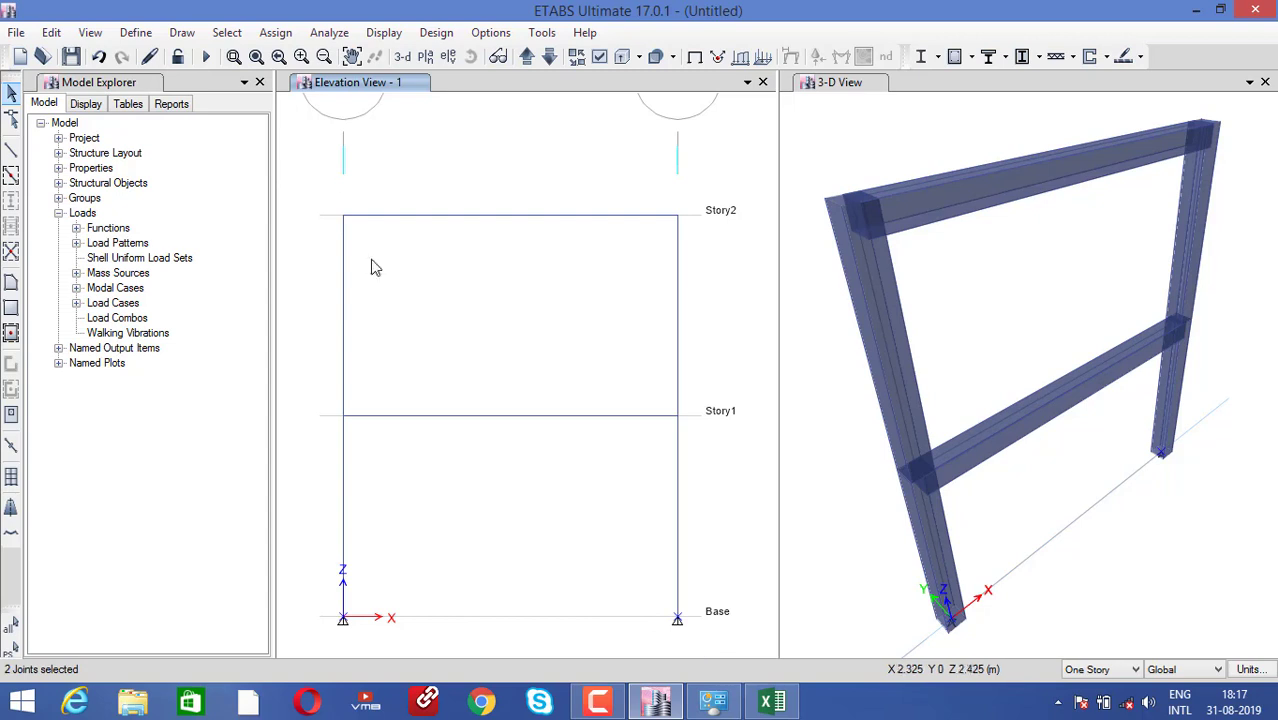
{"action": "left_click", "coordinate": [275, 33]}
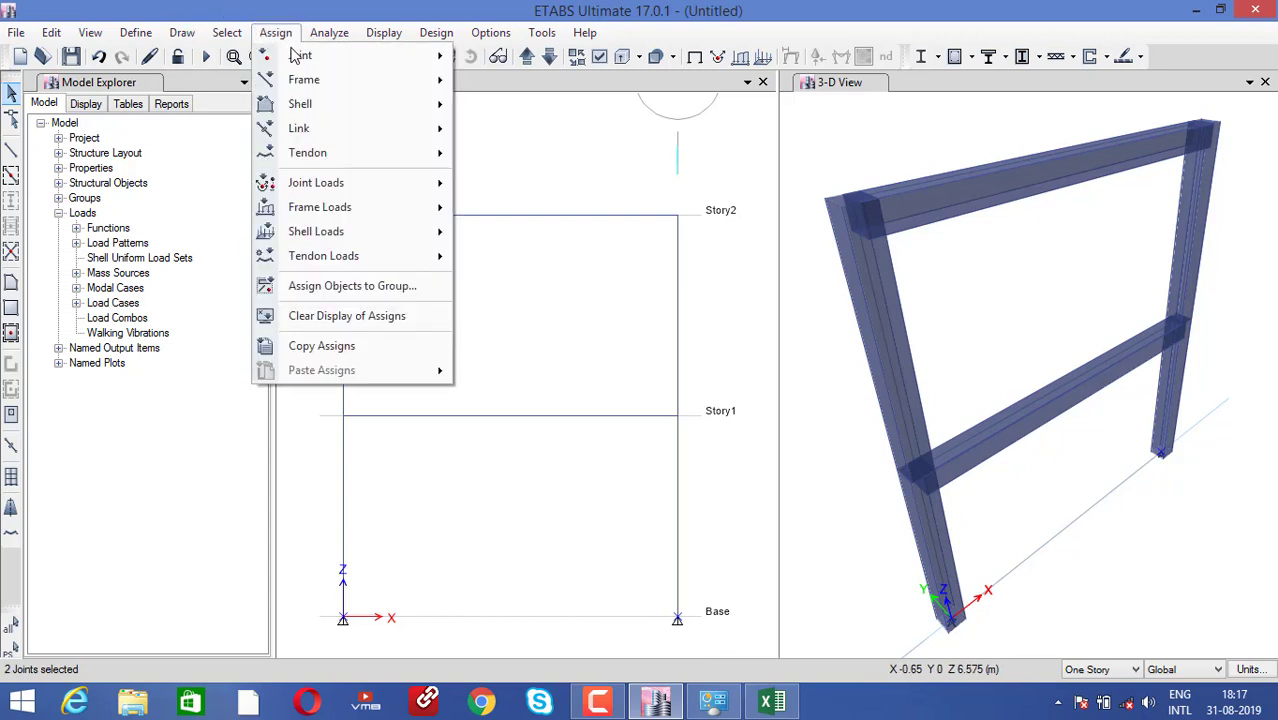
{"action": "mouse_move", "coordinate": [333, 62]}
{"action": "left_click", "coordinate": [497, 57]}
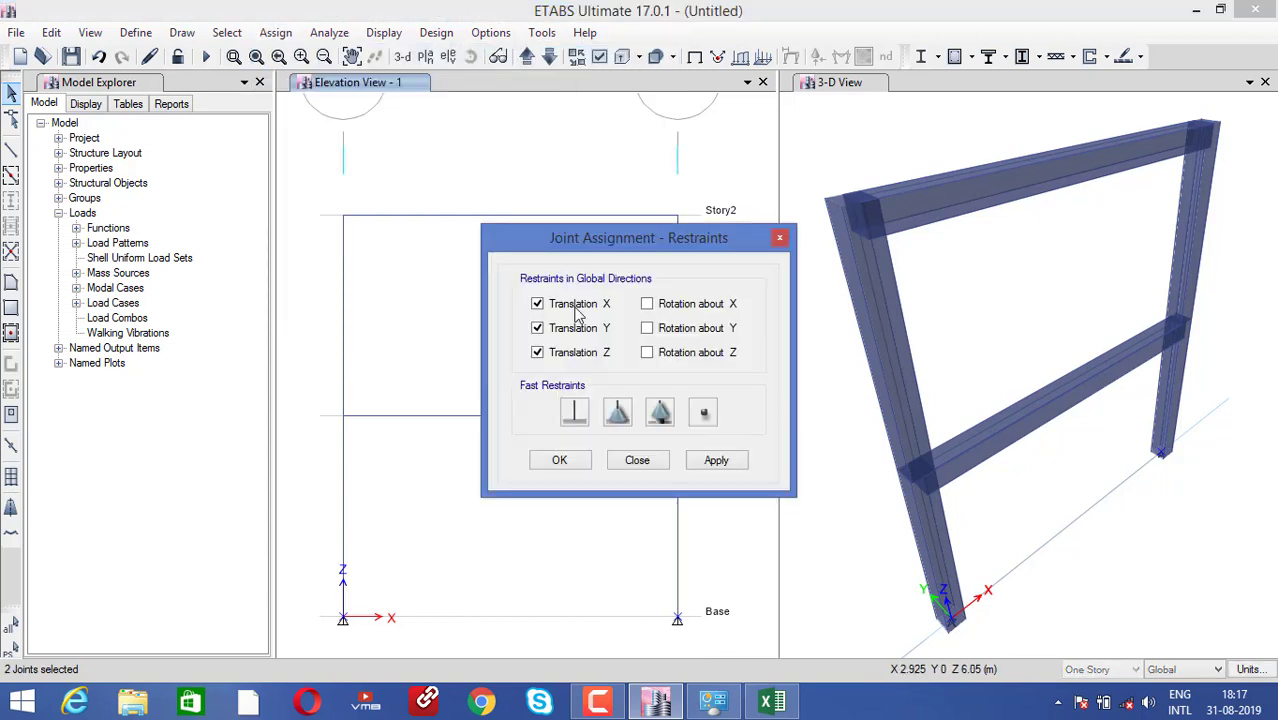
{"action": "left_click", "coordinate": [575, 412]}
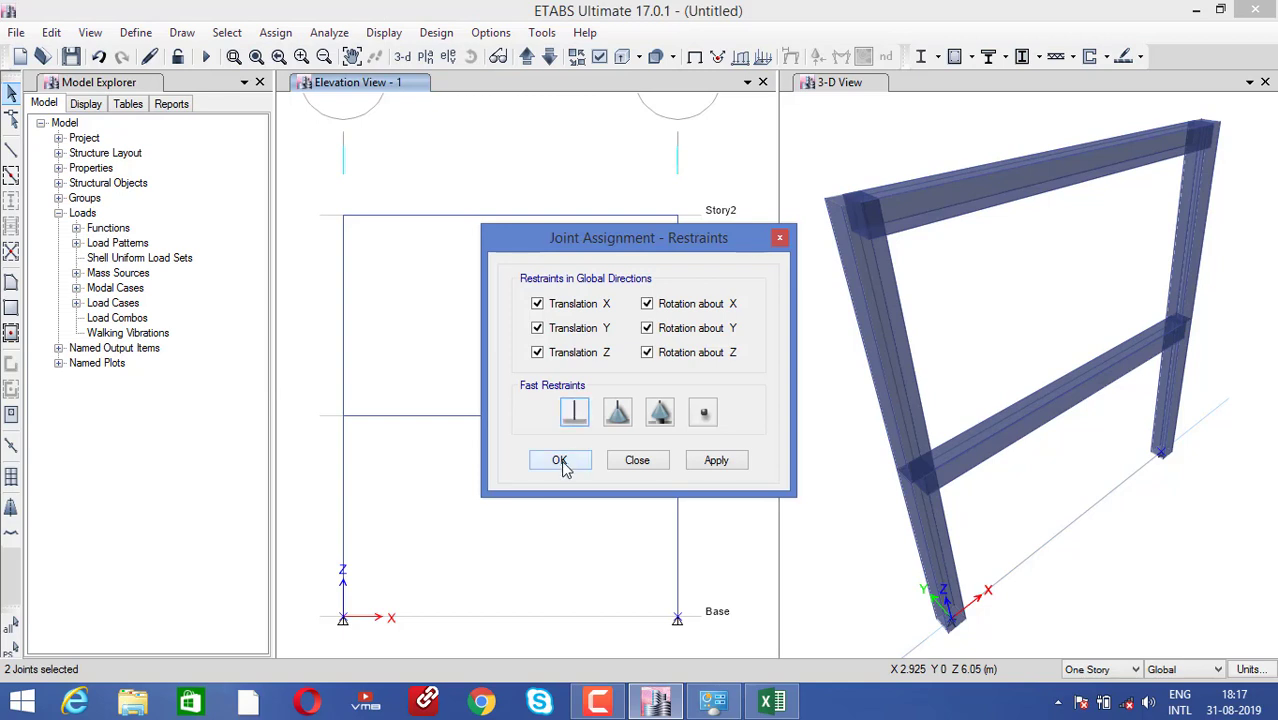
{"action": "left_click", "coordinate": [714, 460]}
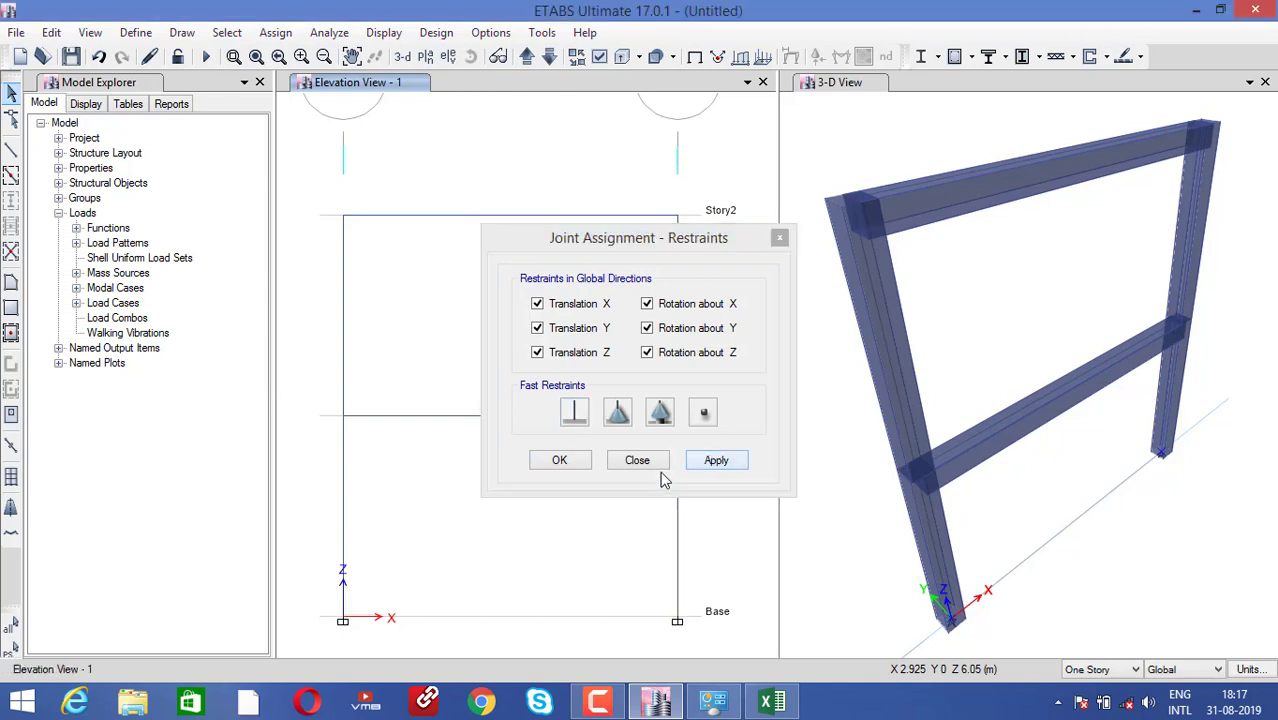
{"action": "left_click", "coordinate": [562, 461]}
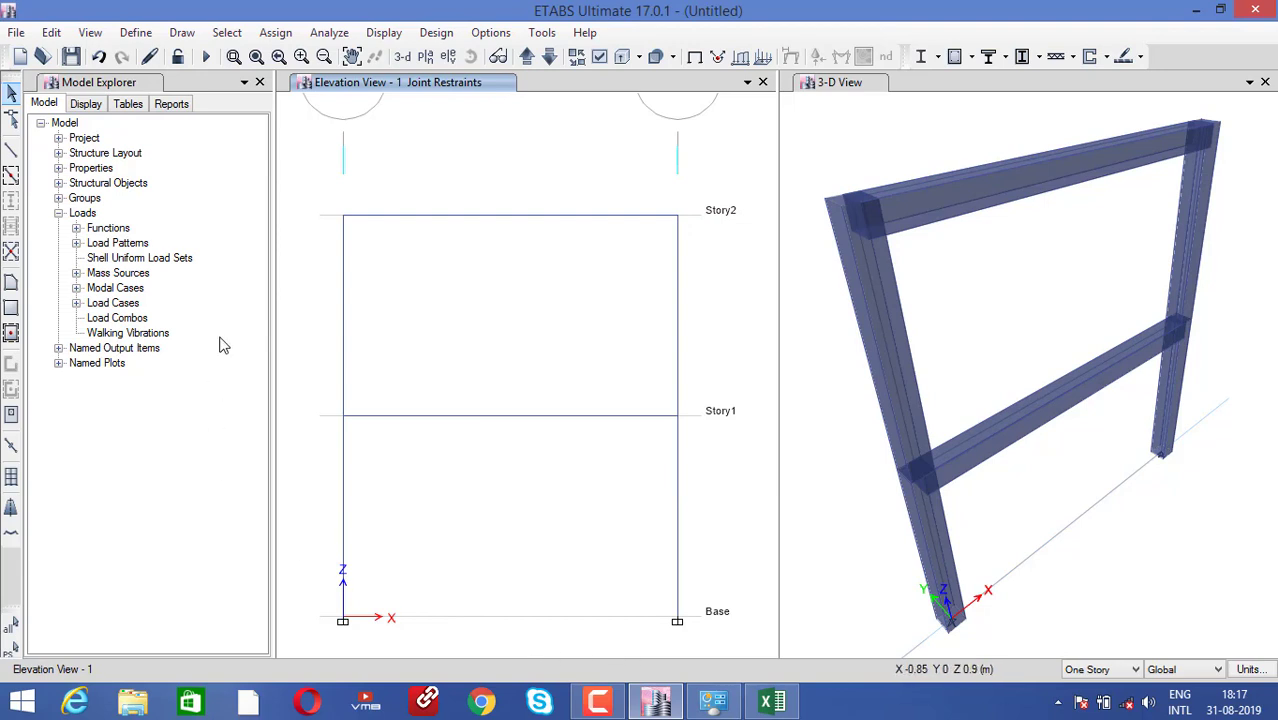
Step: Assign a 50 kN/m uniform gravity load in the Dead pattern to the Story1 and Story2 beams
{"action": "left_click", "coordinate": [456, 218]}
{"action": "left_click", "coordinate": [482, 415]}
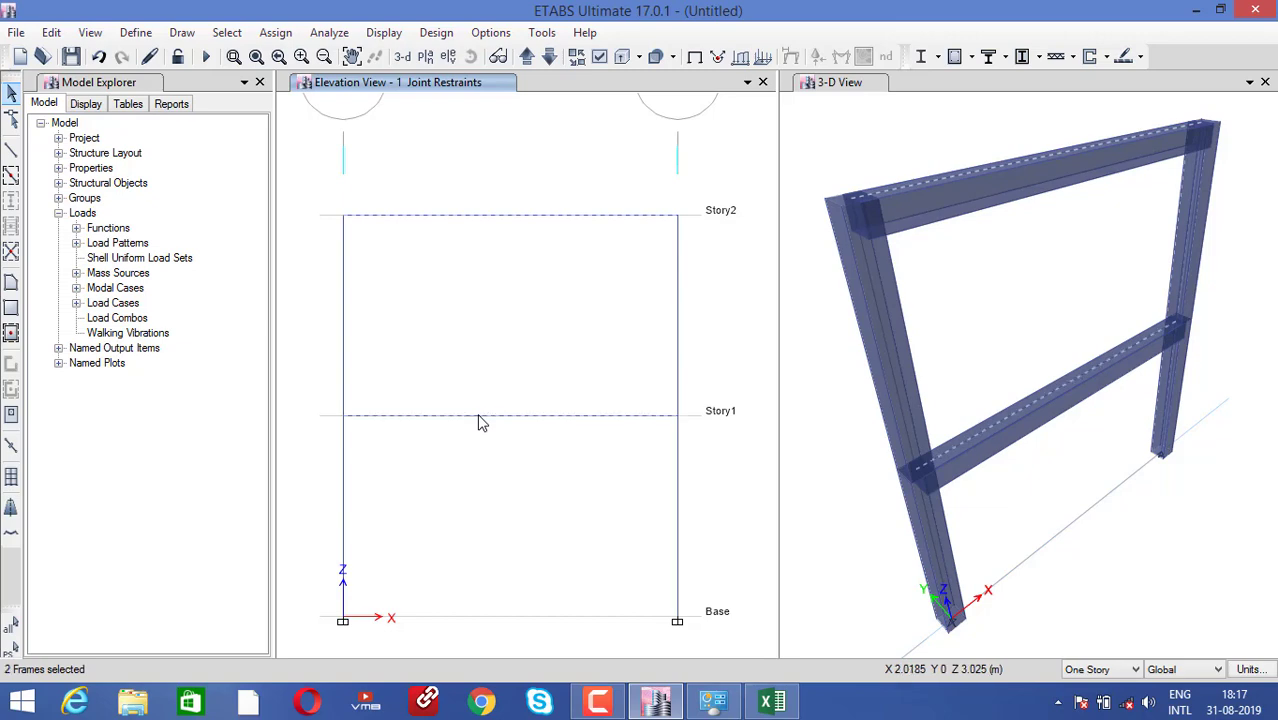
{"action": "left_click", "coordinate": [275, 32]}
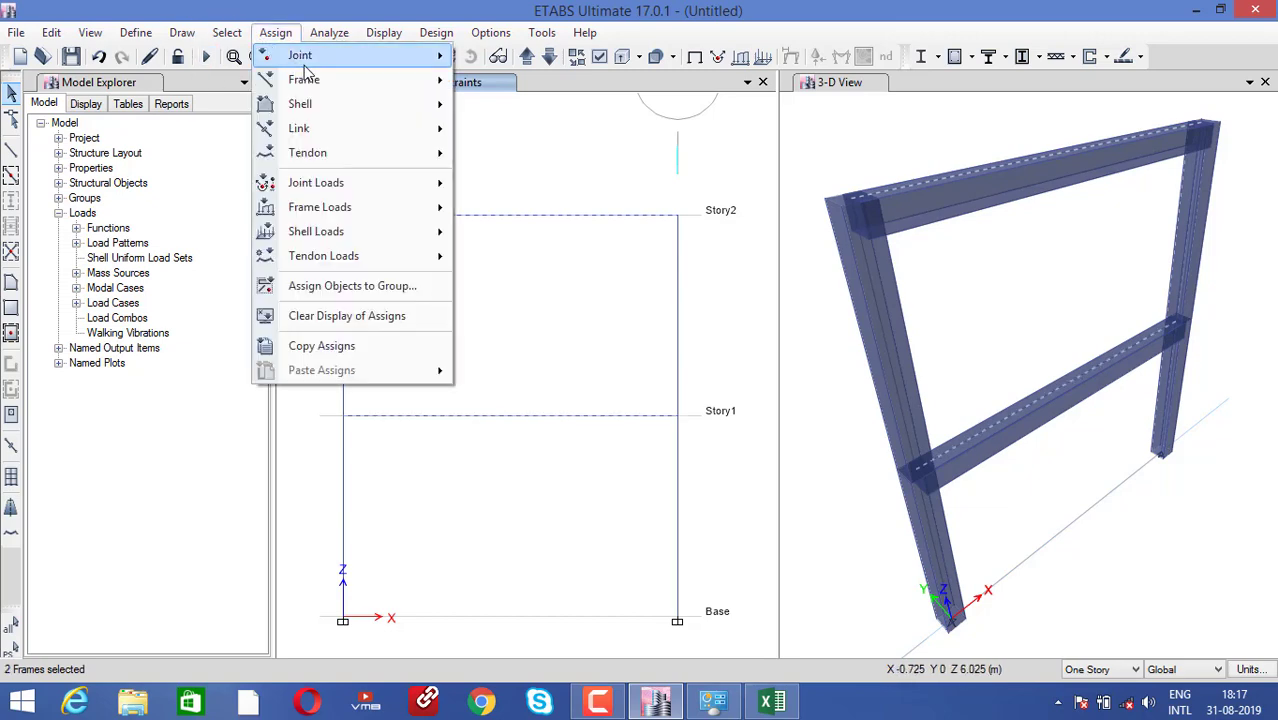
{"action": "mouse_move", "coordinate": [340, 206]}
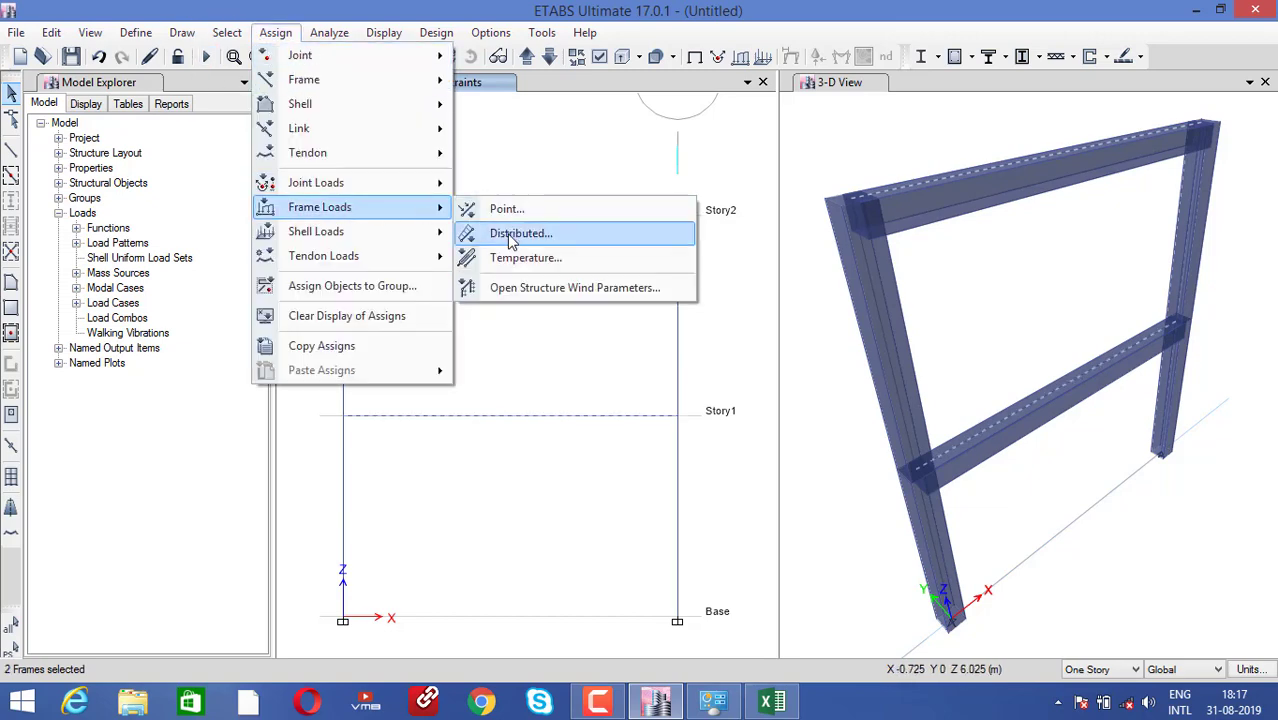
{"action": "left_click", "coordinate": [508, 236]}
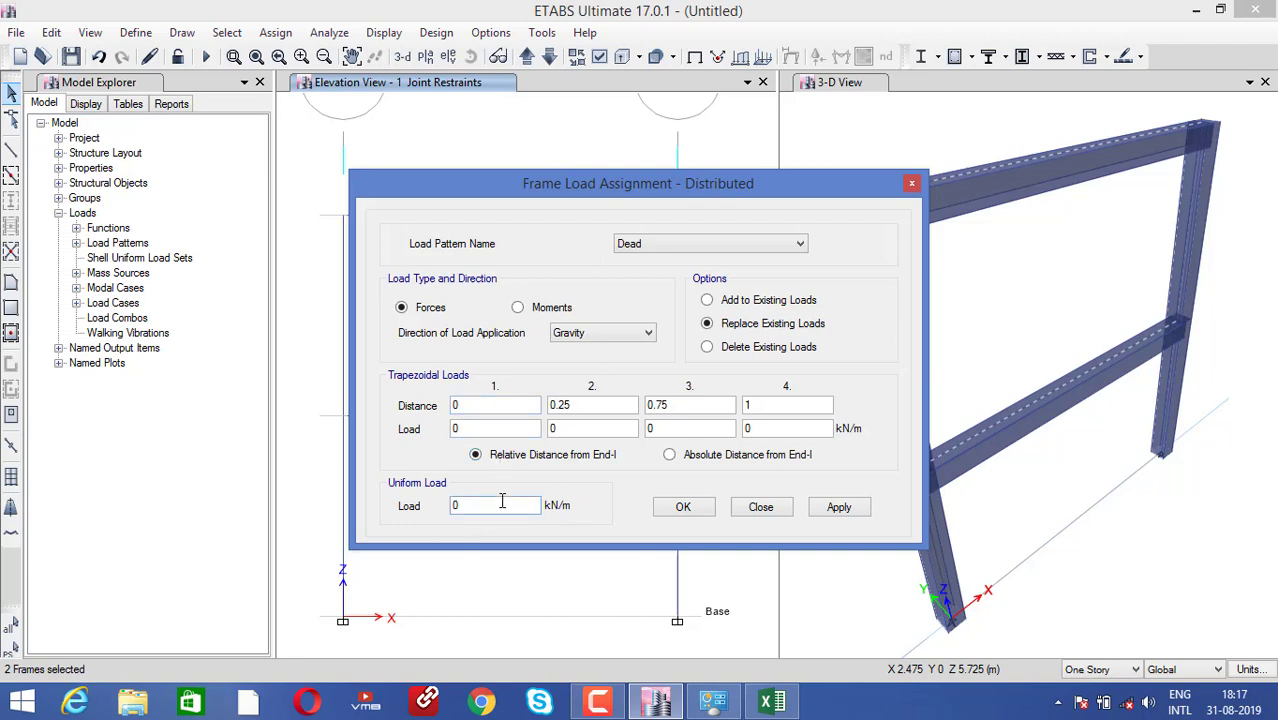
{"action": "type", "text": "50"}
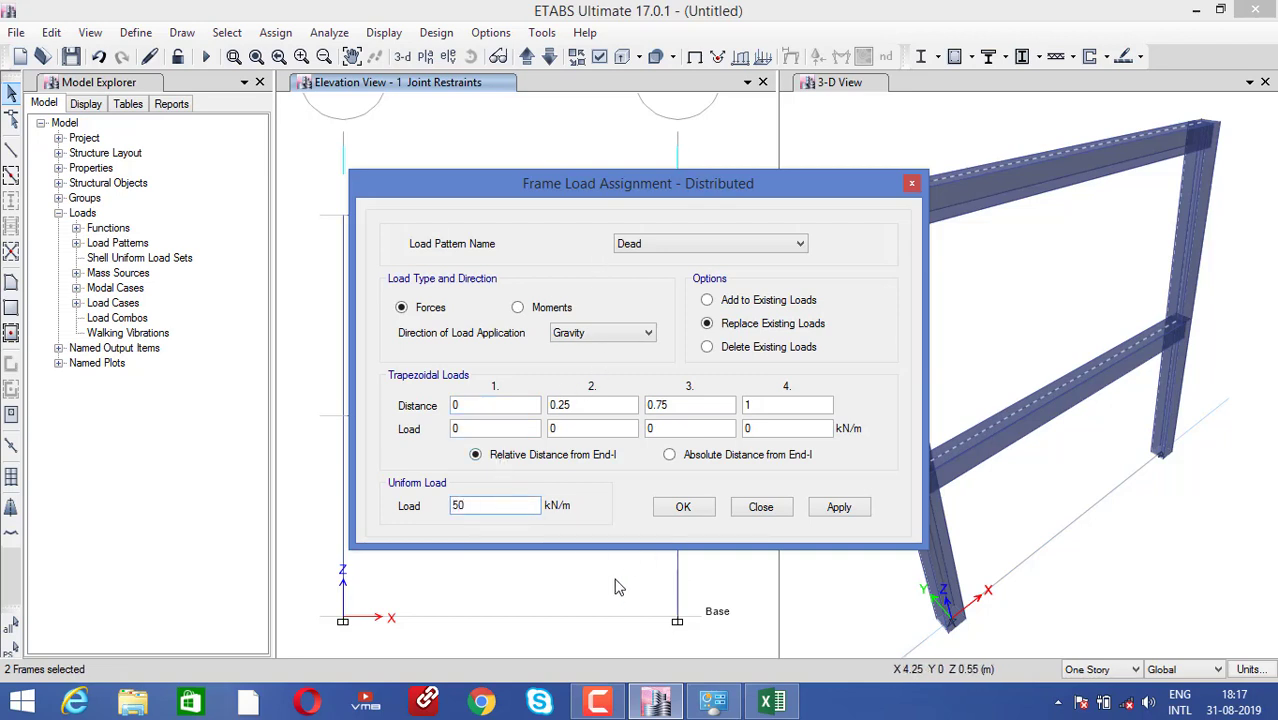
{"action": "left_click", "coordinate": [838, 507]}
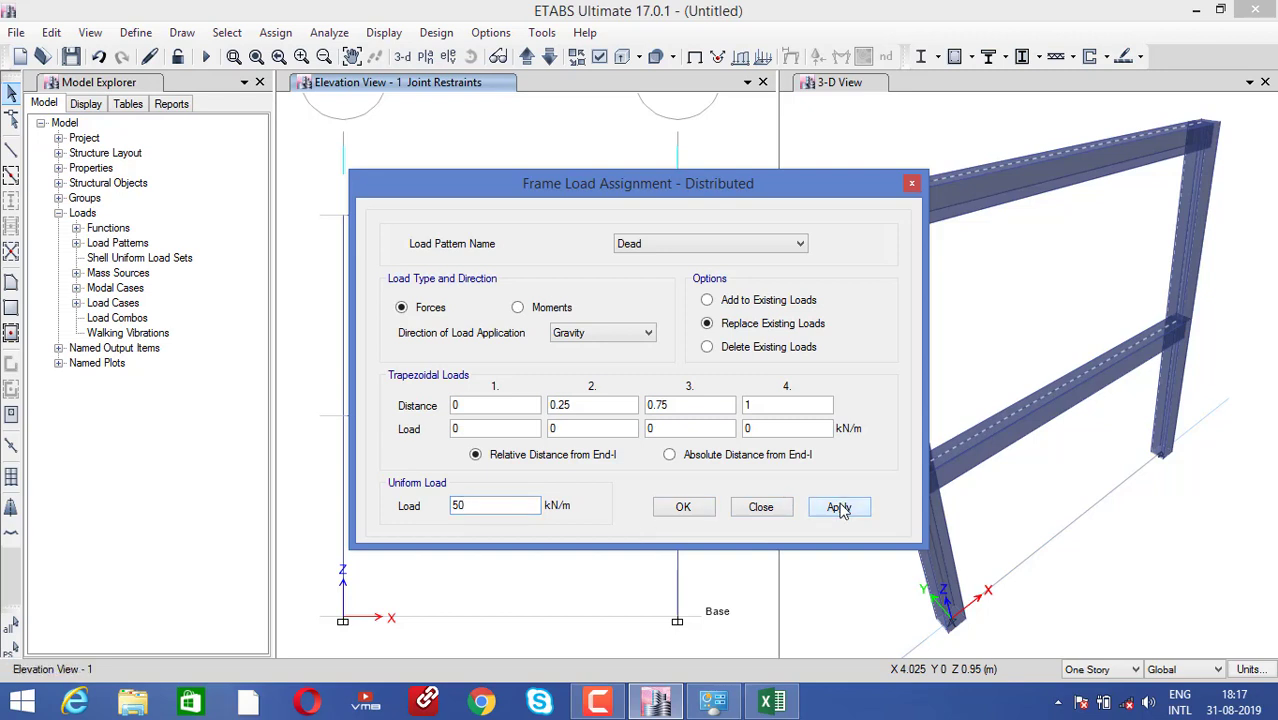
{"action": "left_click", "coordinate": [683, 507]}
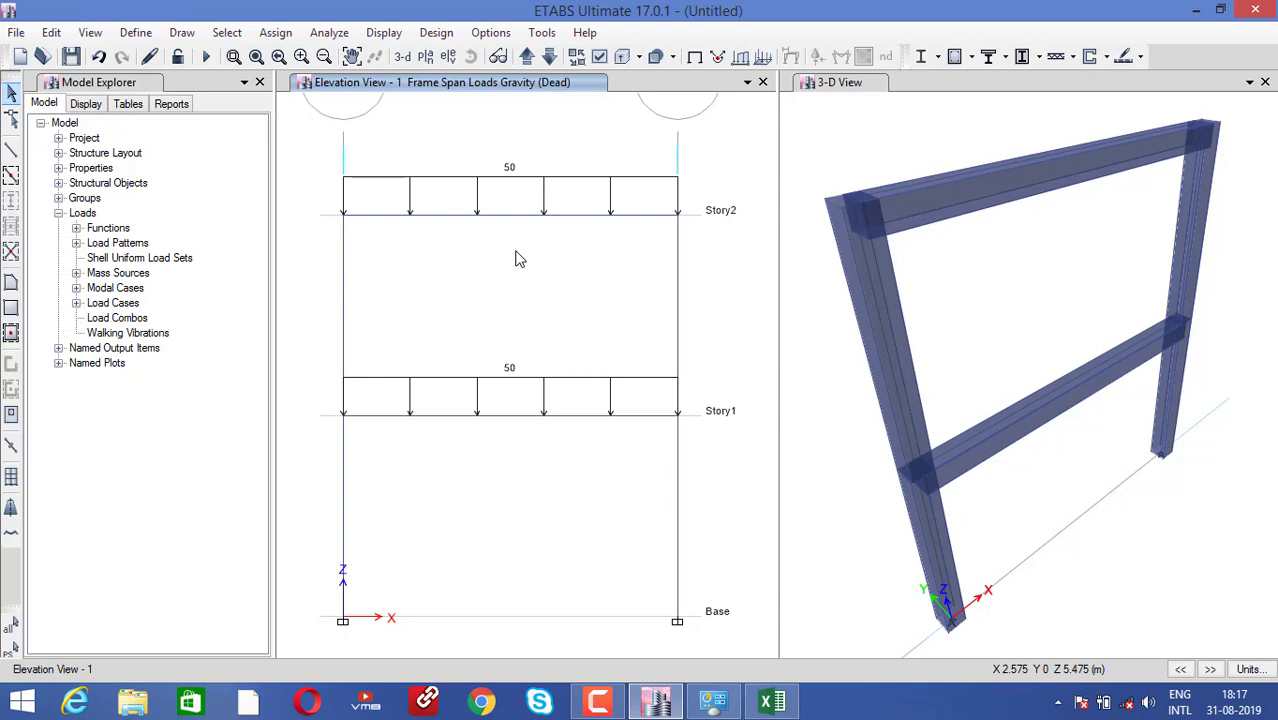
{"action": "left_click", "coordinate": [344, 298]}
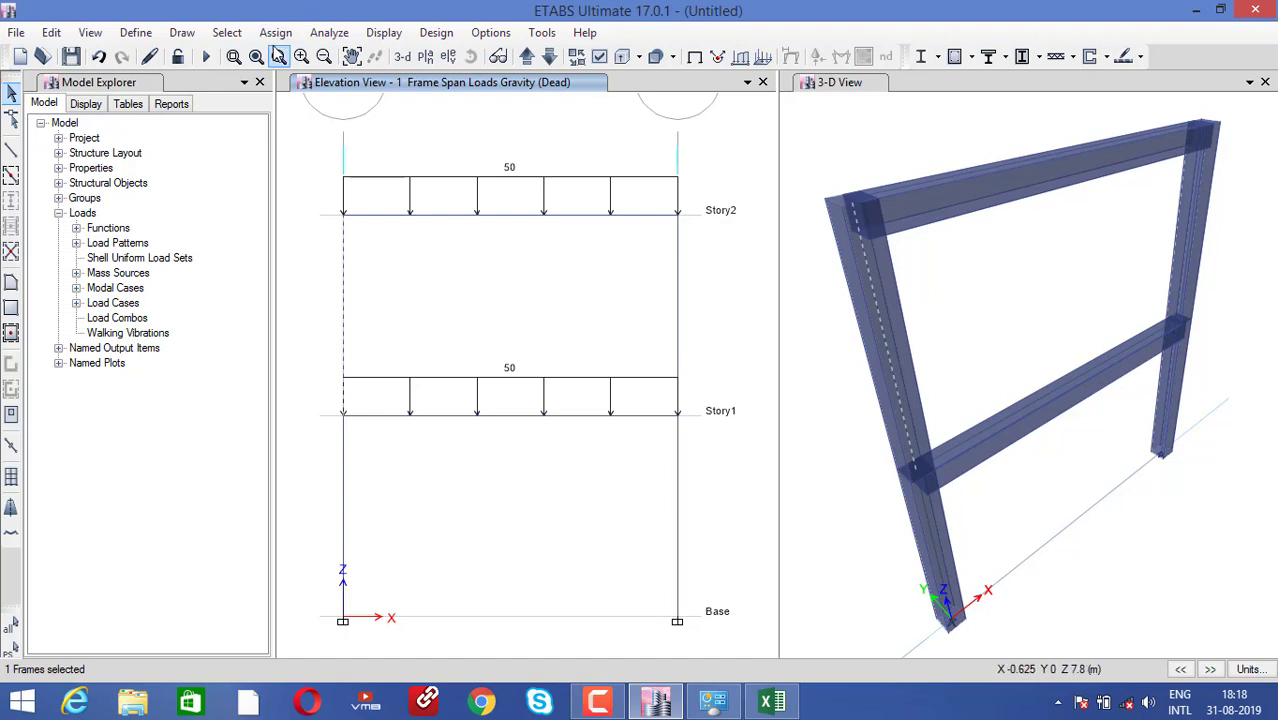
{"action": "left_click", "coordinate": [276, 32]}
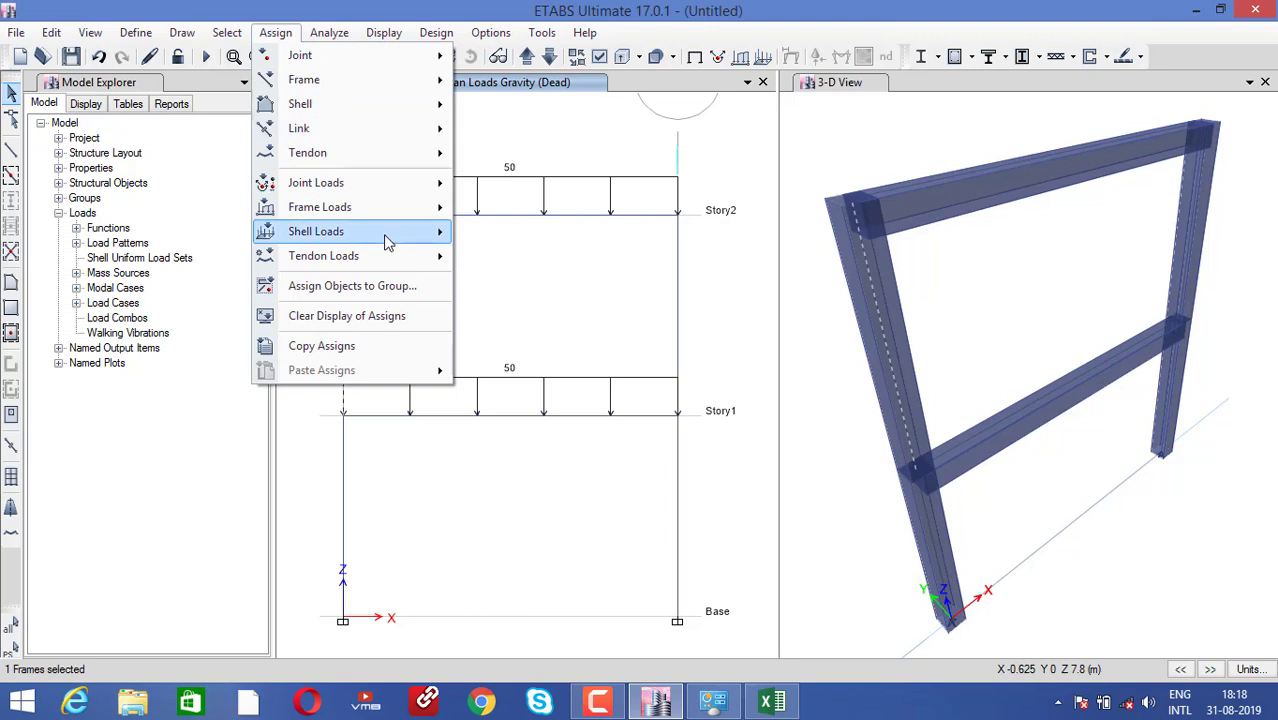
{"action": "mouse_move", "coordinate": [408, 210]}
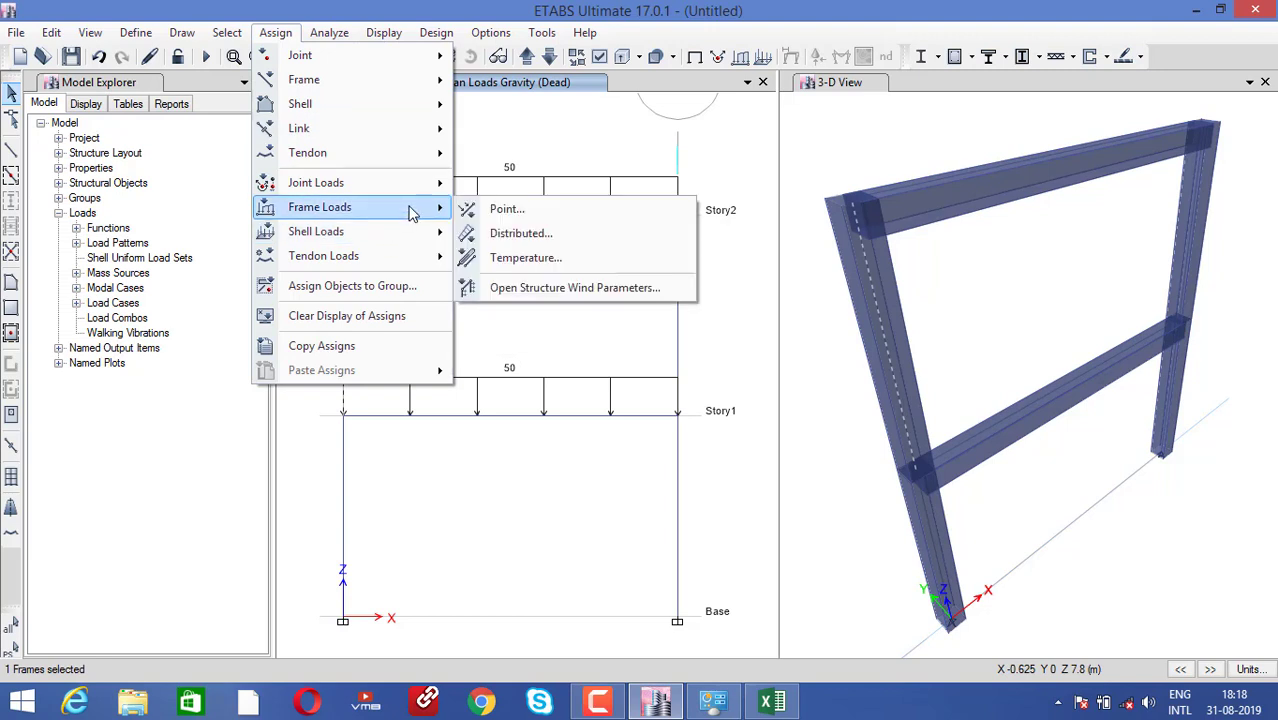
{"action": "left_click", "coordinate": [489, 212]}
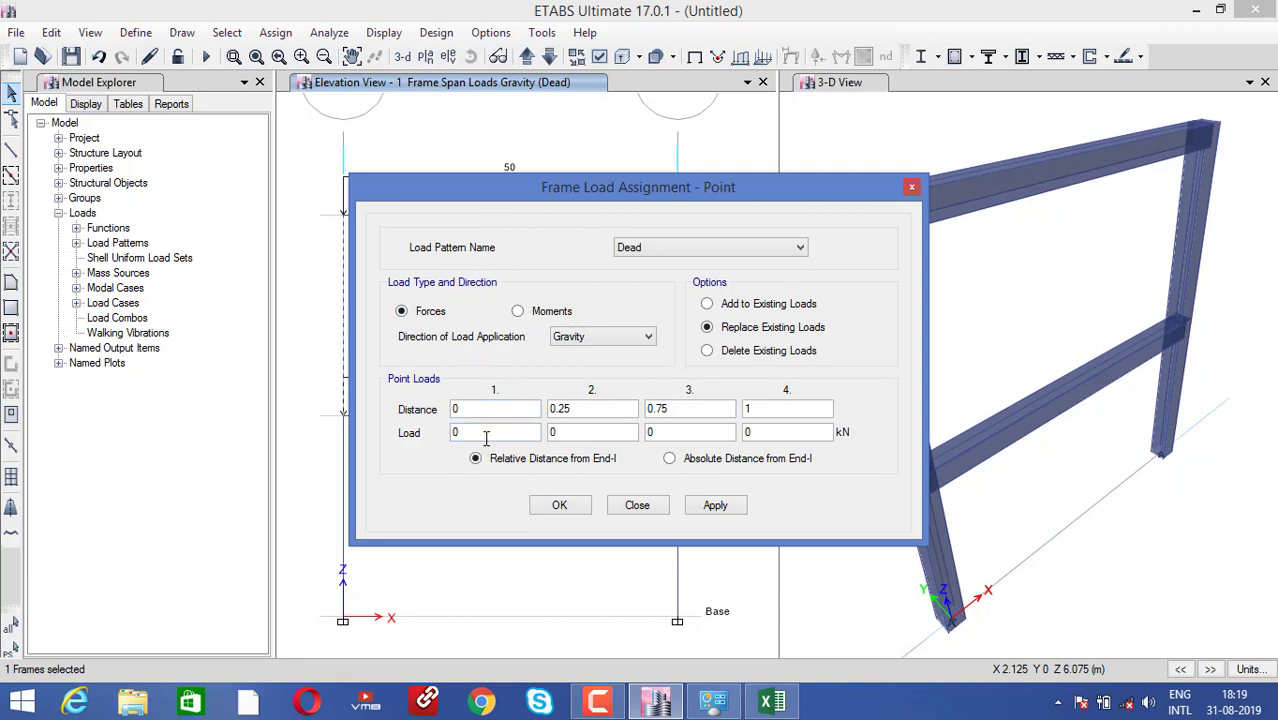
{"action": "left_click", "coordinate": [637, 506]}
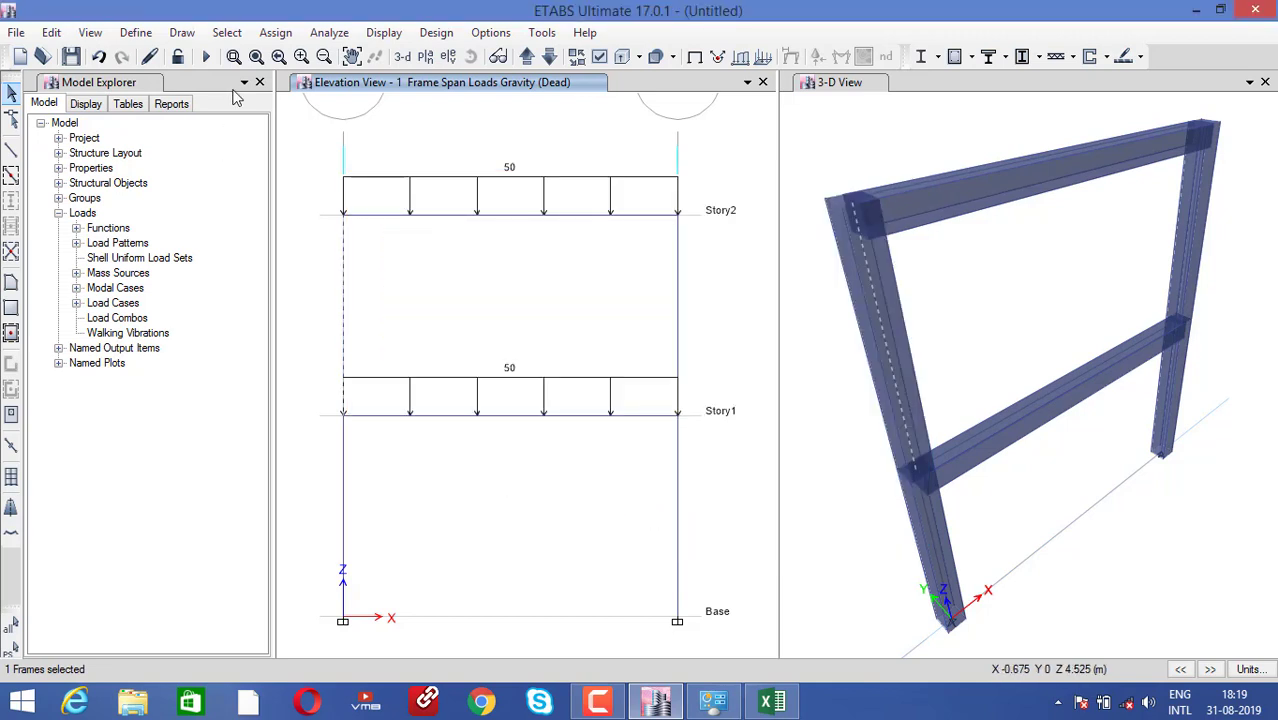
Step: Assign a -12 kN Global-X Dead point load at absolute distance 0 m on the left column between Story1 and Story2
{"action": "left_click", "coordinate": [275, 32]}
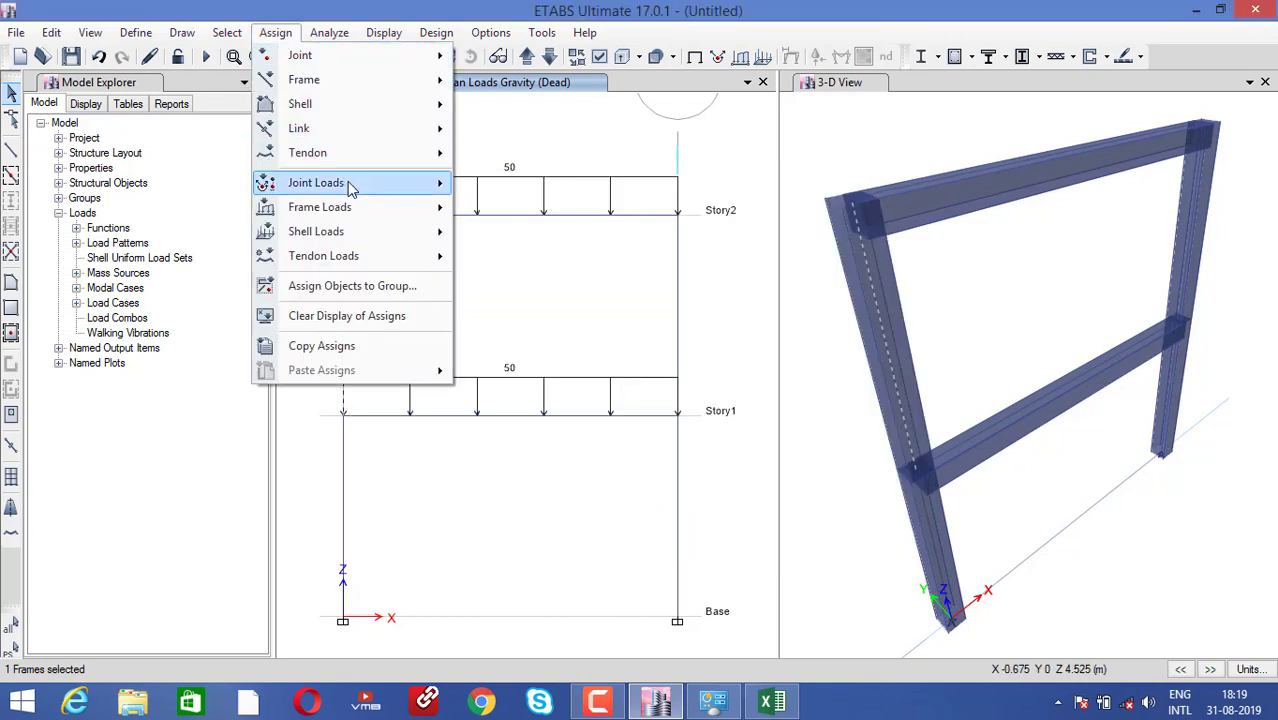
{"action": "mouse_move", "coordinate": [350, 189]}
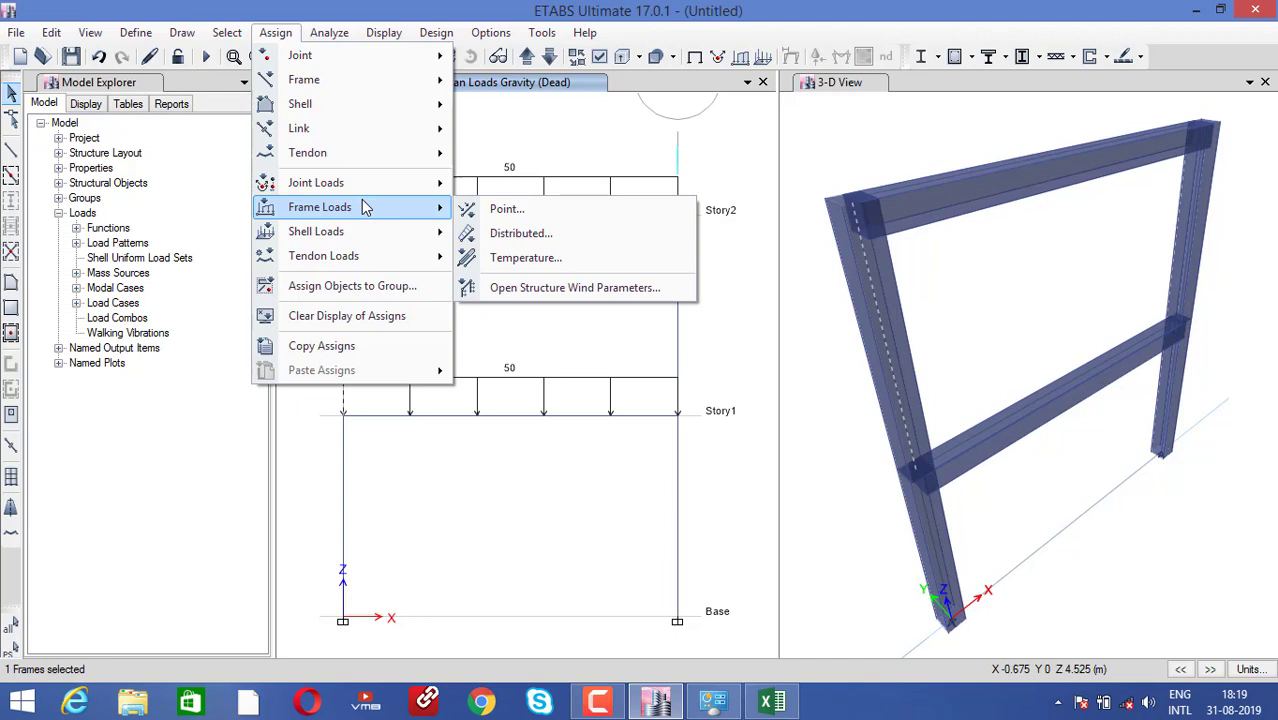
{"action": "left_click", "coordinate": [470, 212]}
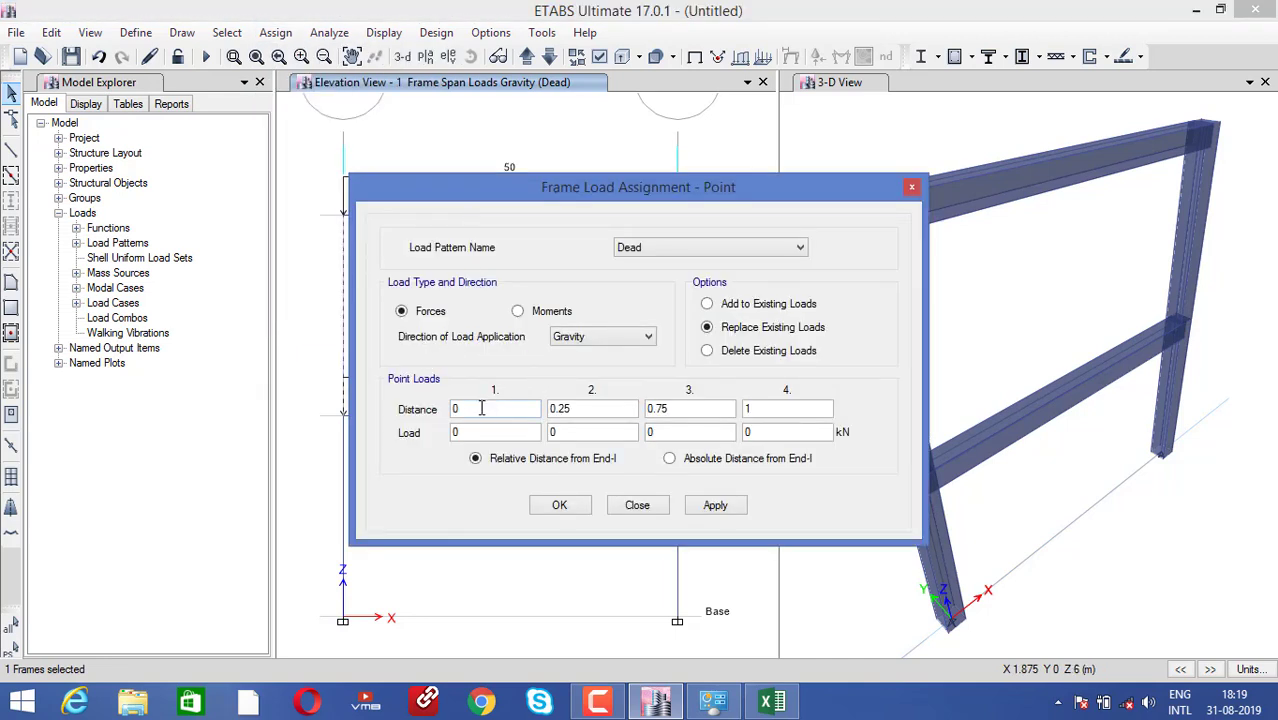
{"action": "left_click", "coordinate": [706, 465]}
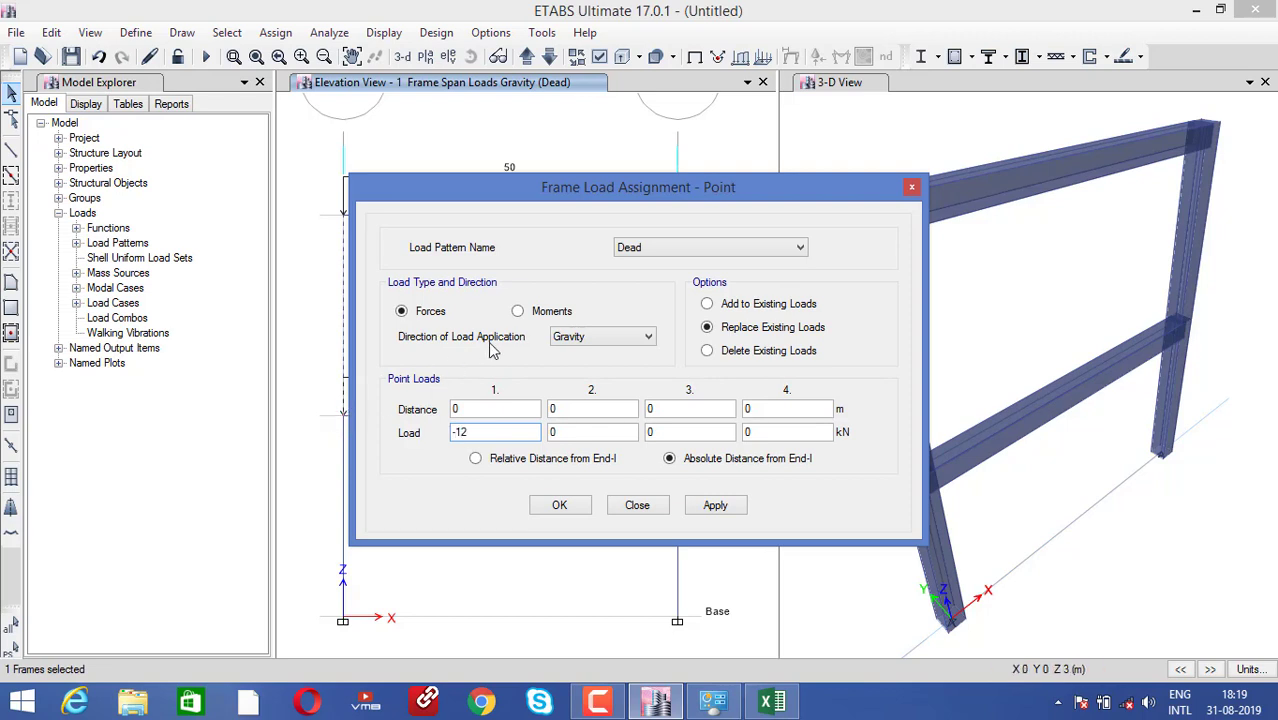
{"action": "left_click", "coordinate": [560, 338]}
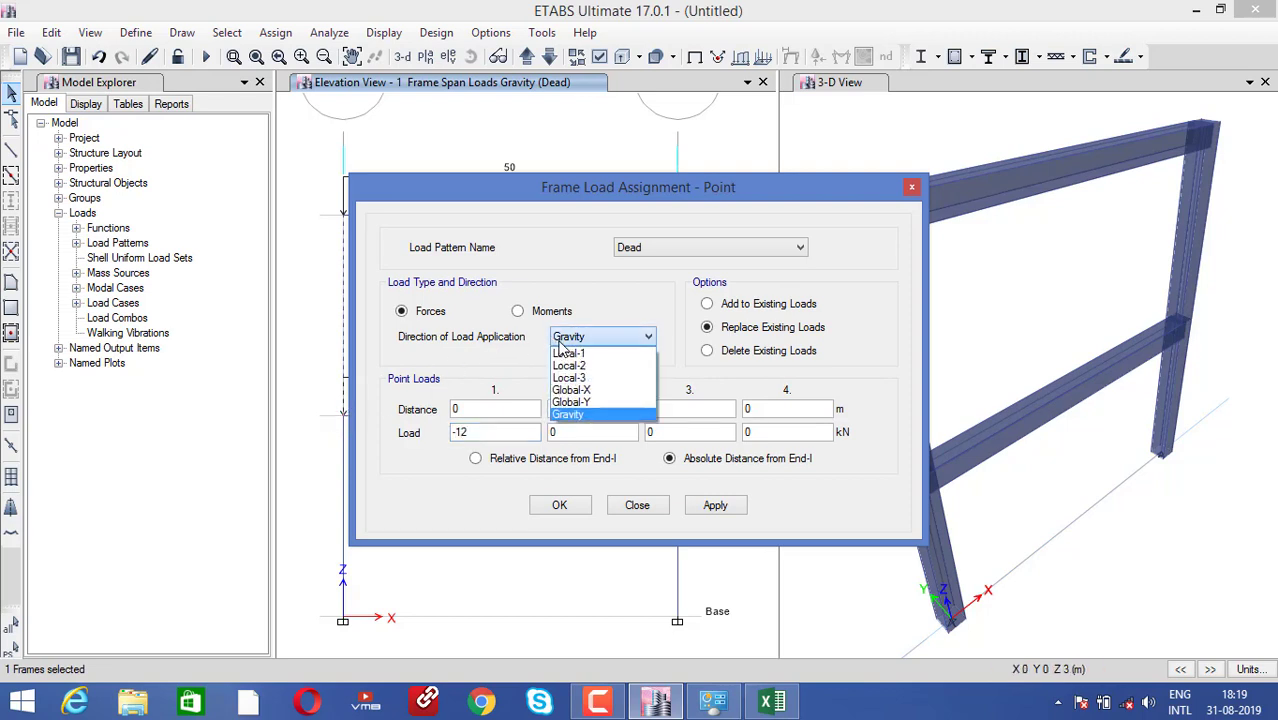
{"action": "left_click", "coordinate": [586, 393]}
{"action": "left_click", "coordinate": [715, 506]}
{"action": "left_click", "coordinate": [578, 506]}
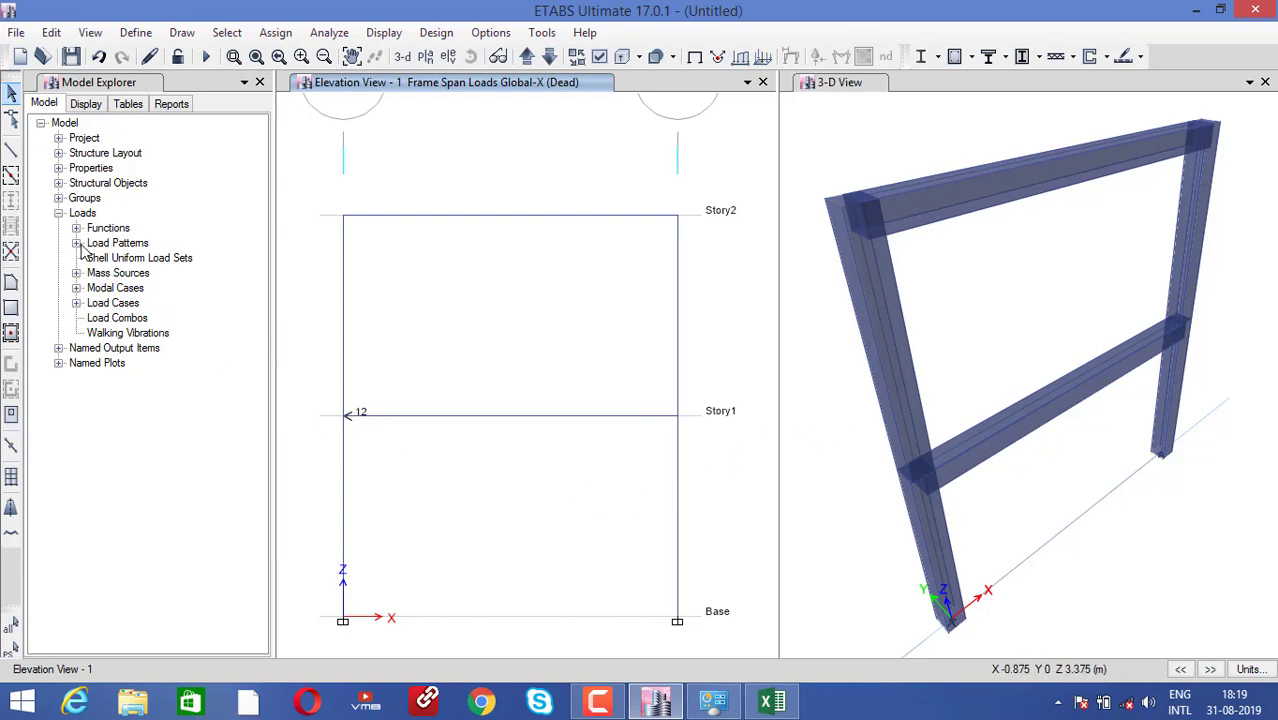
Step: Expand the load cases and inspect the Dead load case definition without changing it
{"action": "left_click", "coordinate": [77, 304]}
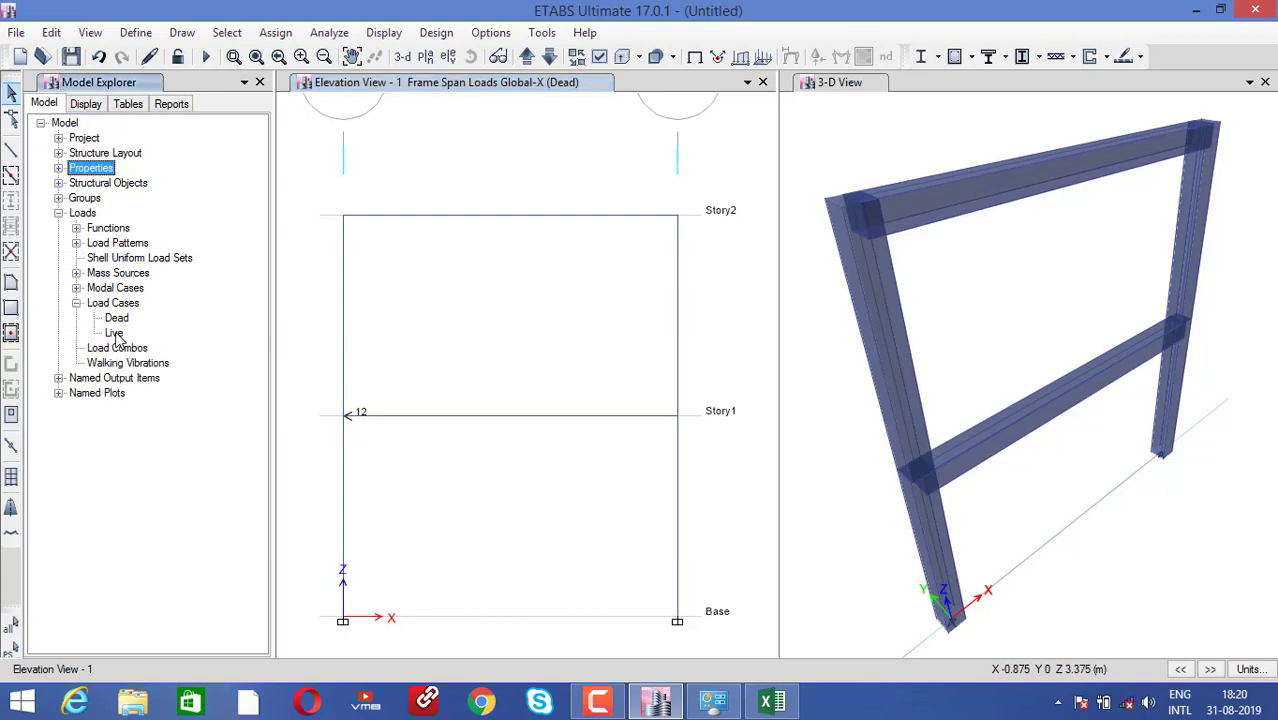
{"action": "left_click", "coordinate": [116, 318]}
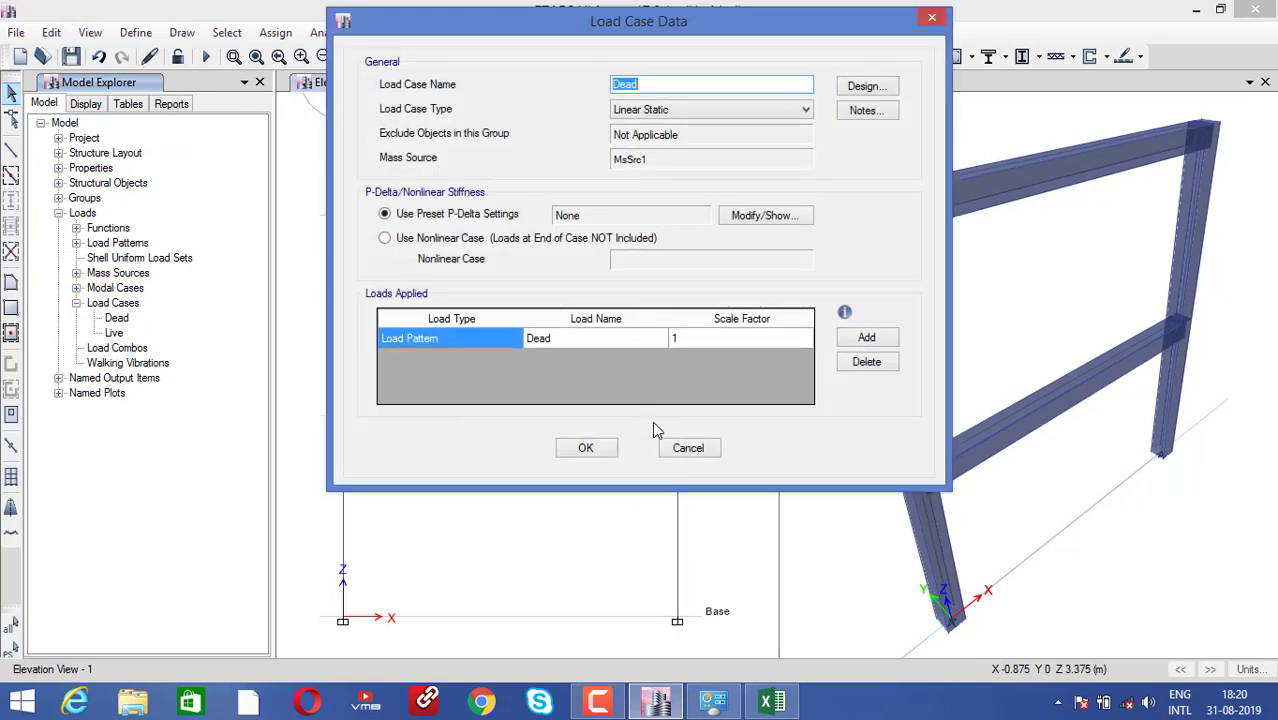
{"action": "left_click", "coordinate": [688, 448]}
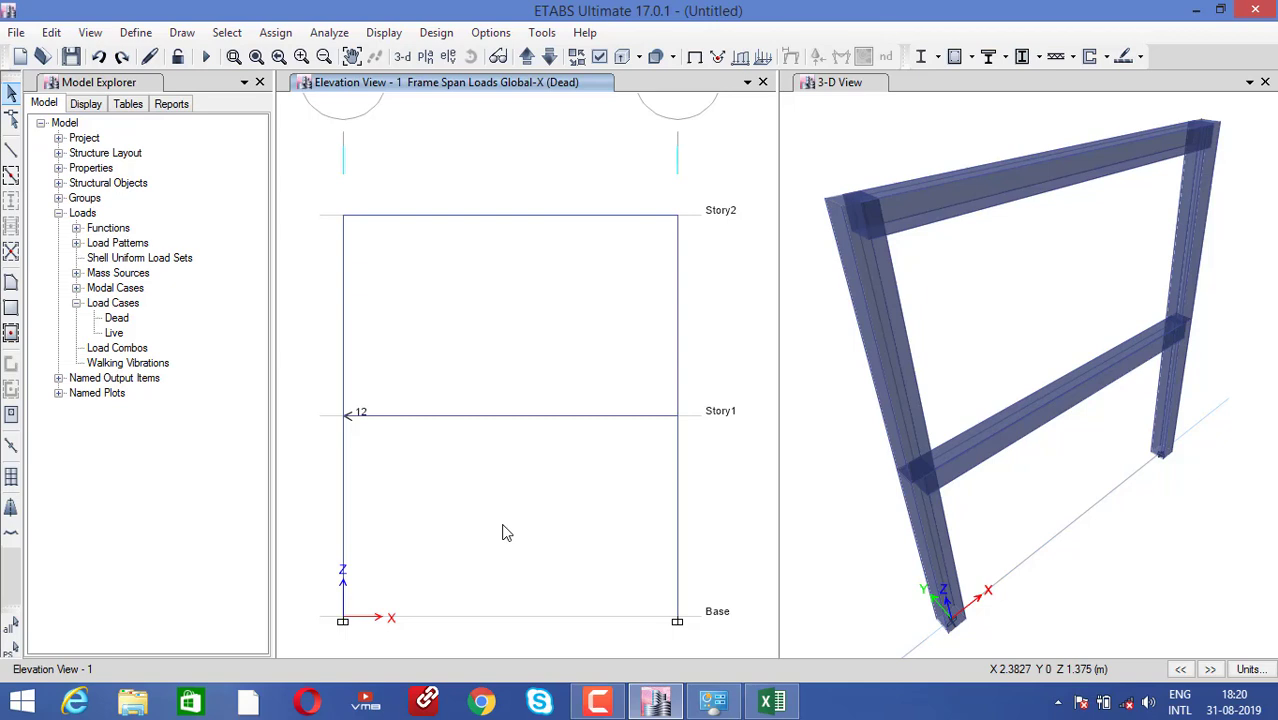
Step: Replace the left upper-story column's point load with 12 kN in Global-X at absolute distance 0 m, in the Dead pattern
{"action": "left_click", "coordinate": [342, 346]}
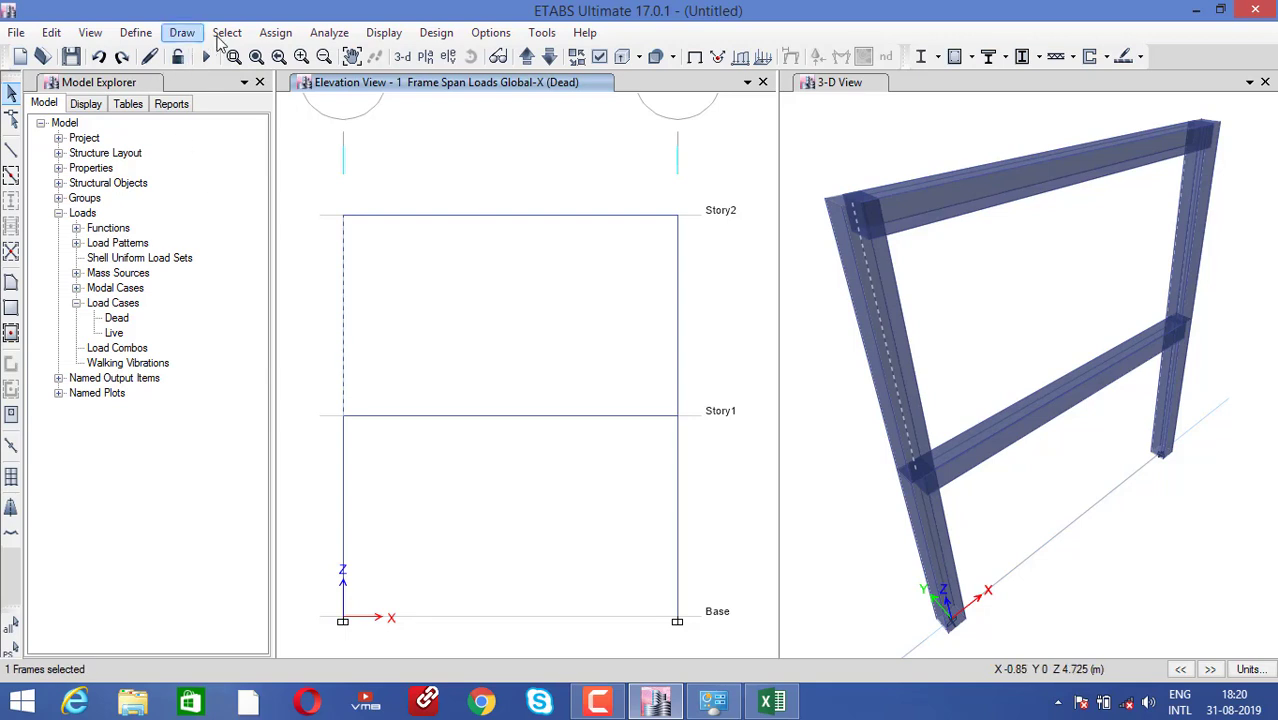
{"action": "left_click", "coordinate": [262, 38]}
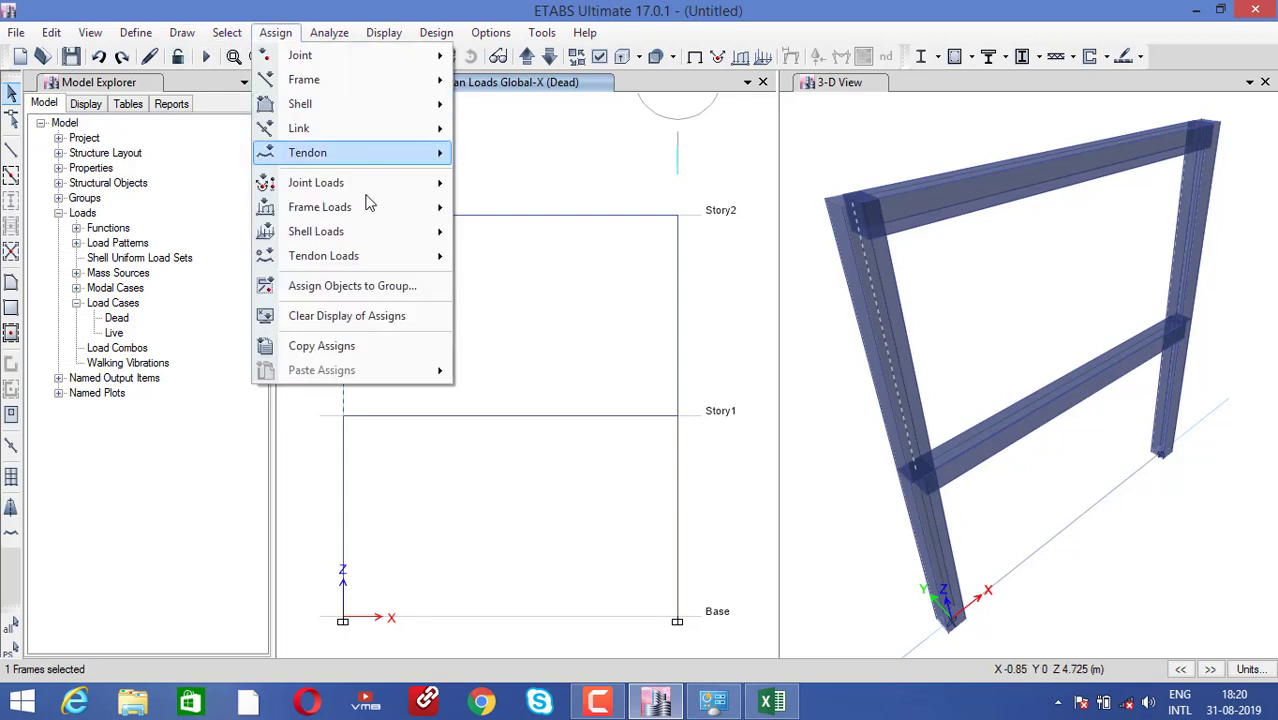
{"action": "mouse_move", "coordinate": [436, 221]}
{"action": "left_click", "coordinate": [500, 210]}
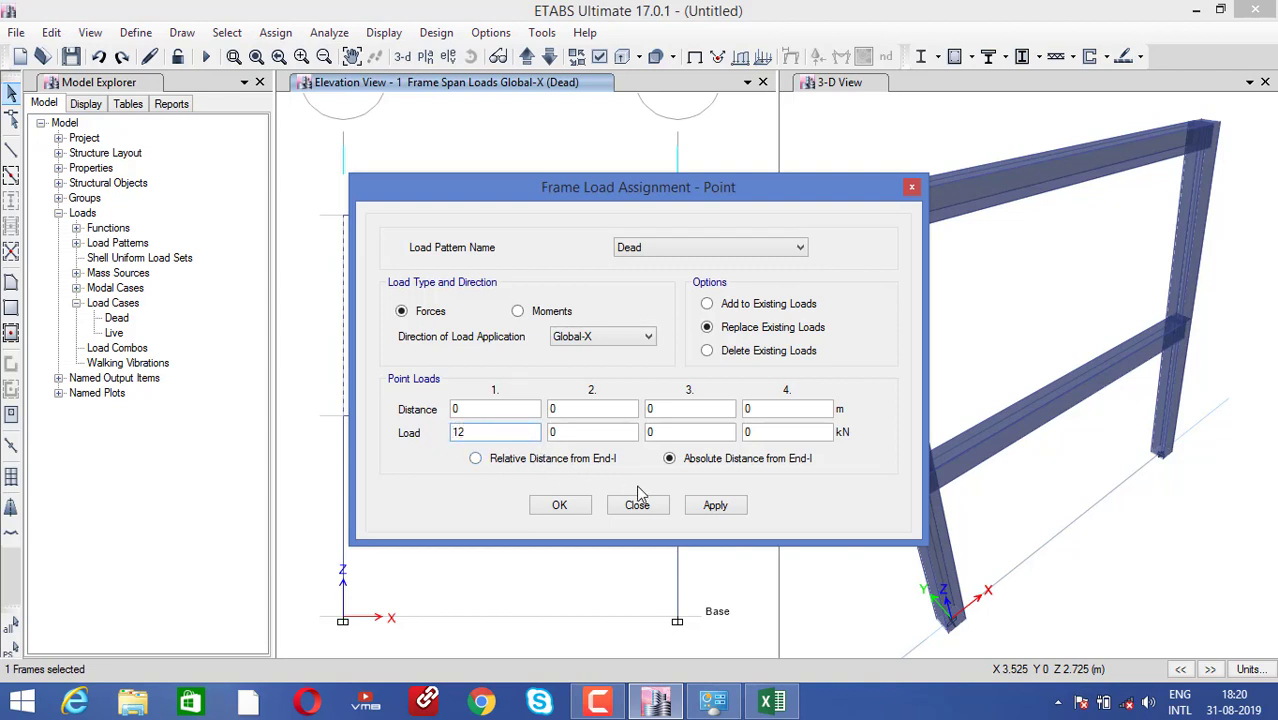
{"action": "left_click", "coordinate": [703, 510]}
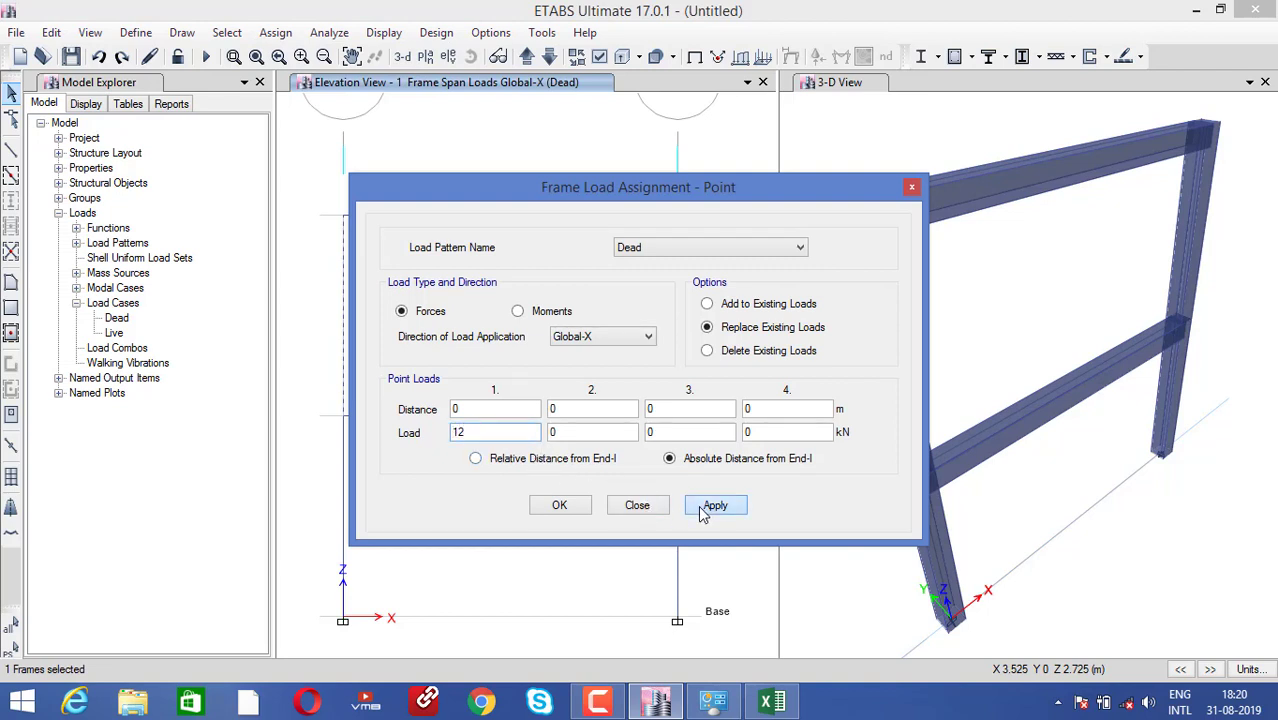
{"action": "left_click", "coordinate": [566, 505]}
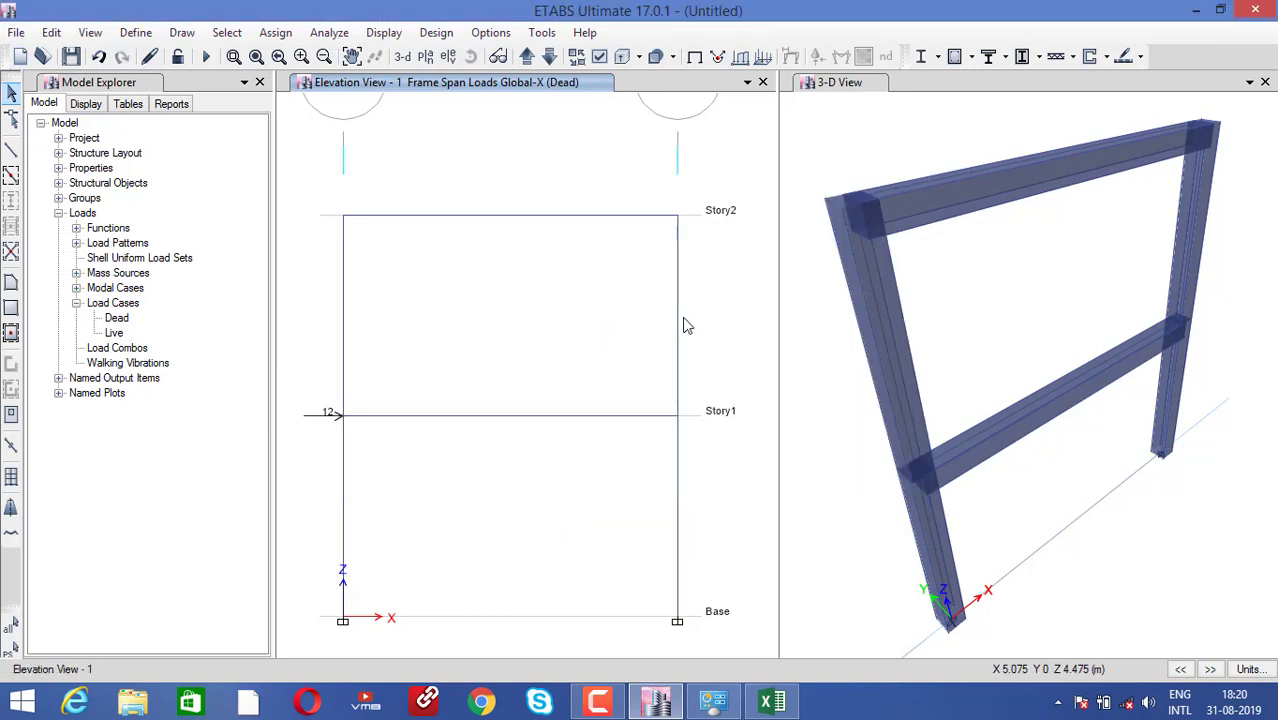
Step: Assign a -23 kN Global-X Dead point load at absolute distance 3 m on the right column between Story1 and Story2
{"action": "left_click", "coordinate": [679, 246]}
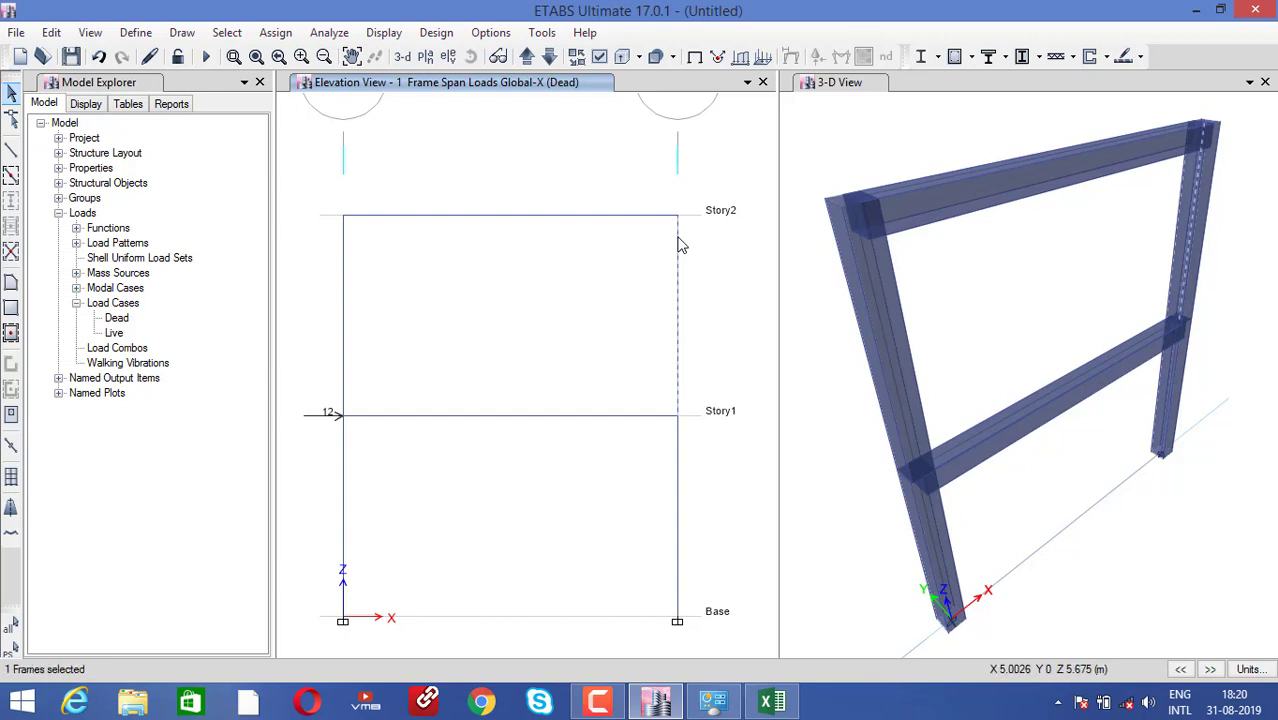
{"action": "left_click", "coordinate": [274, 32]}
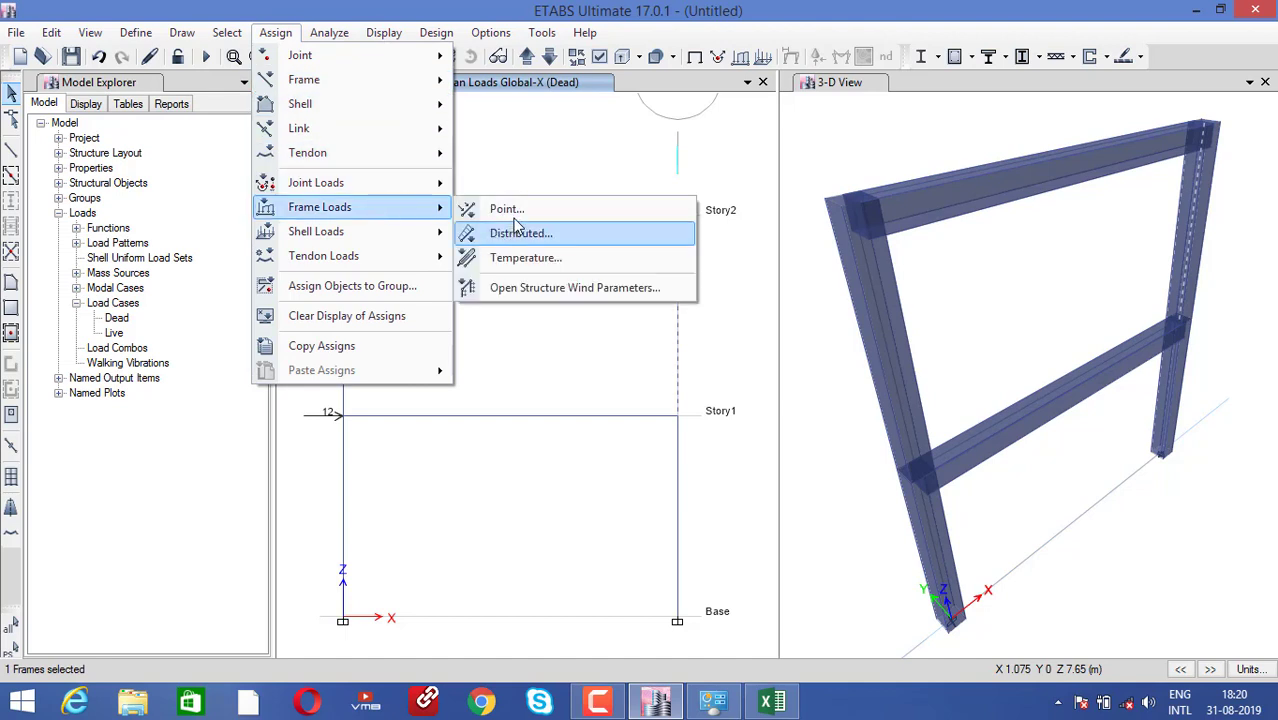
{"action": "left_click", "coordinate": [512, 210]}
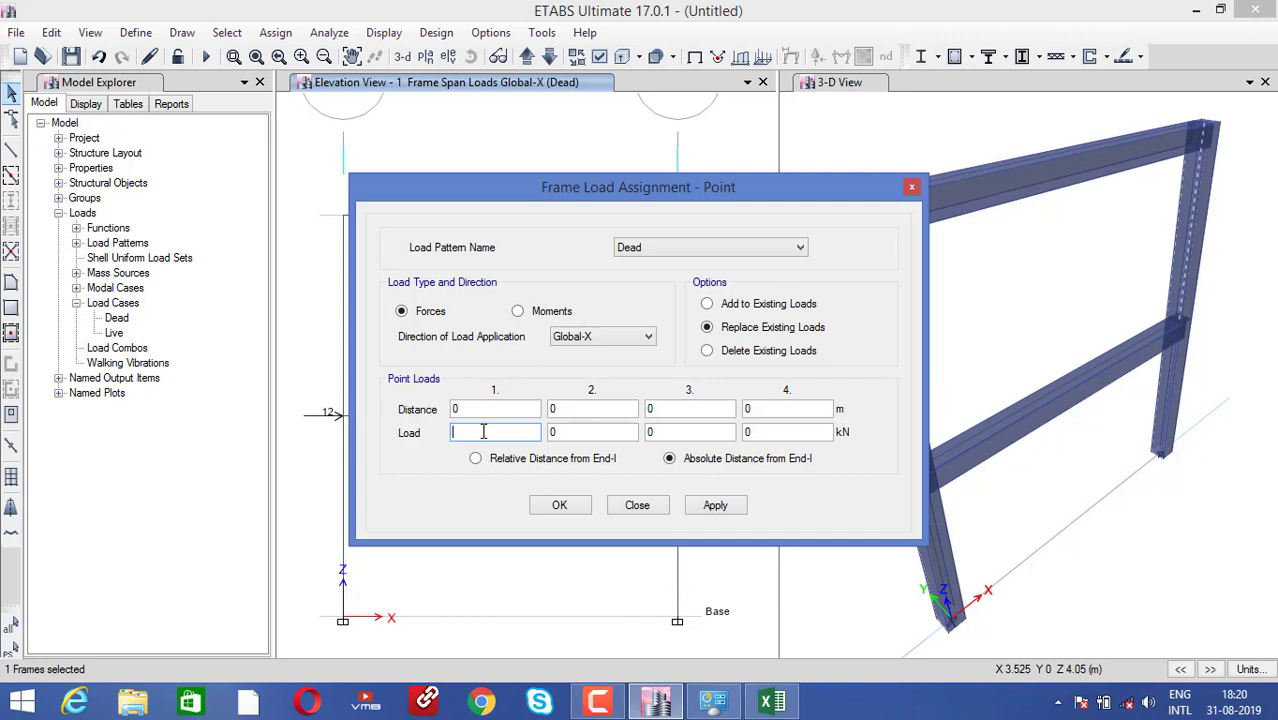
{"action": "left_click", "coordinate": [763, 410]}
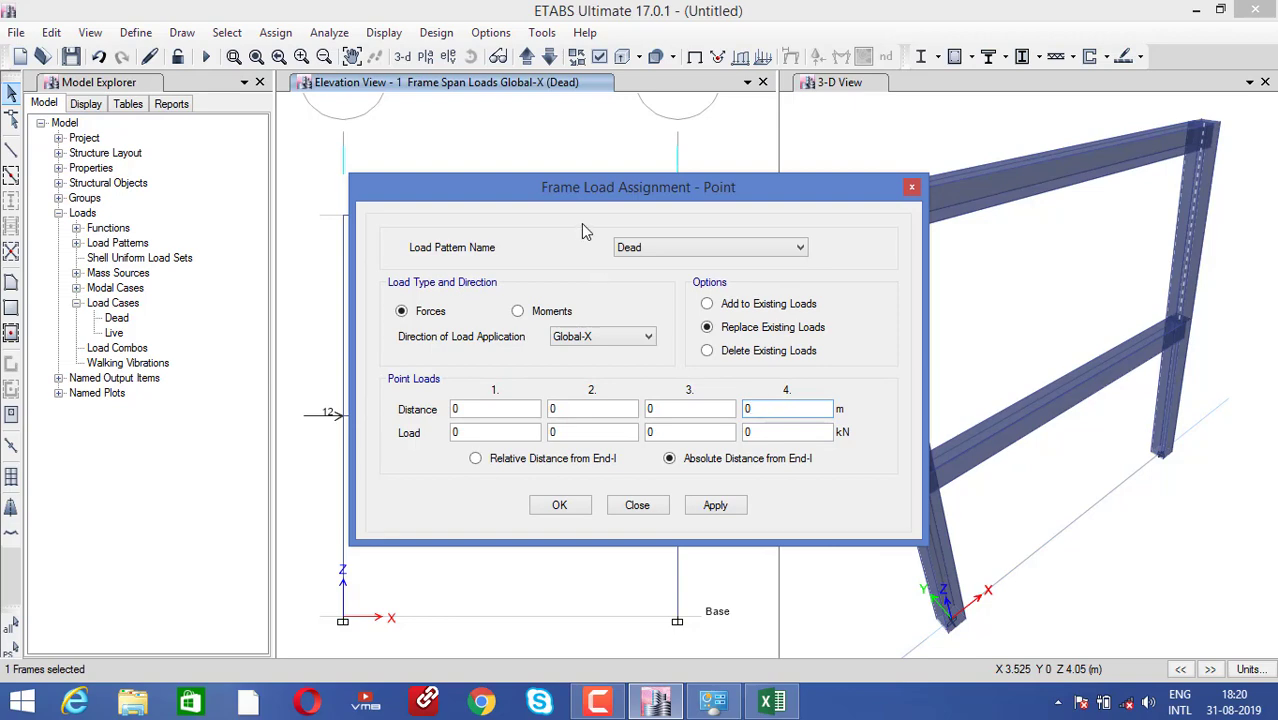
{"action": "left_click_drag", "start_coordinate": [598, 192], "coordinate": [635, 225]}
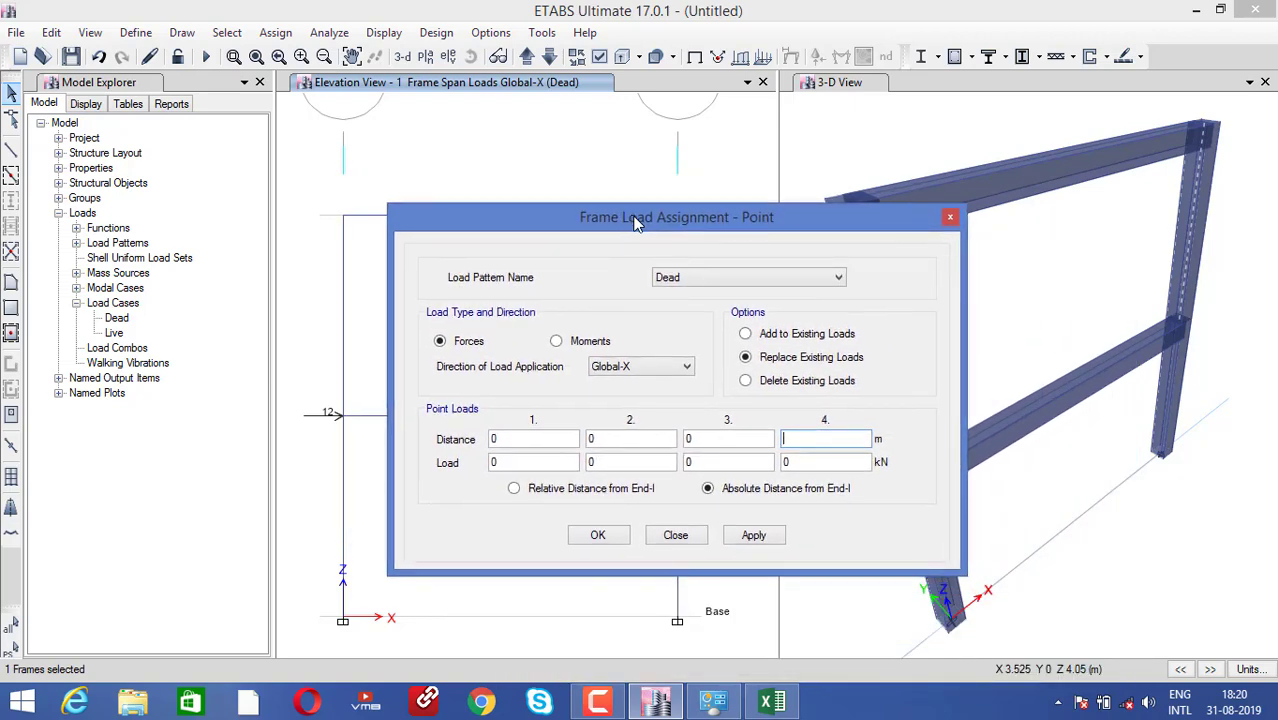
{"action": "left_click", "coordinate": [799, 463]}
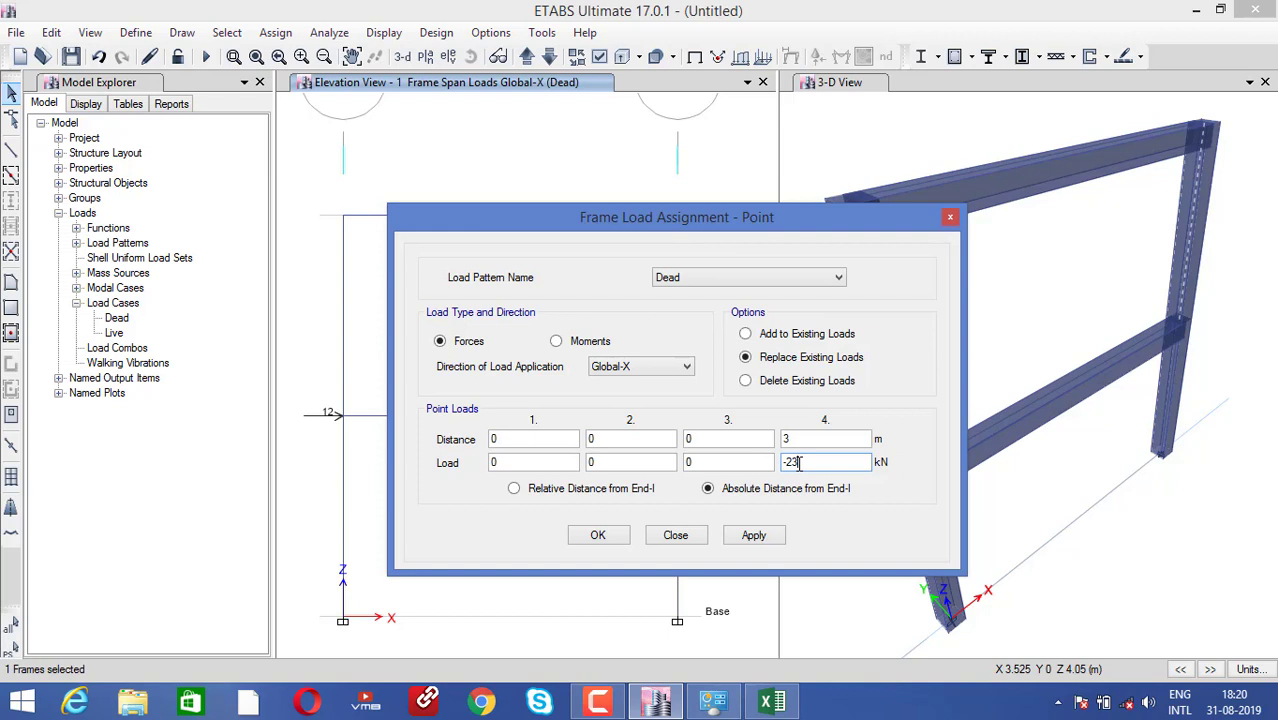
{"action": "left_click", "coordinate": [754, 536]}
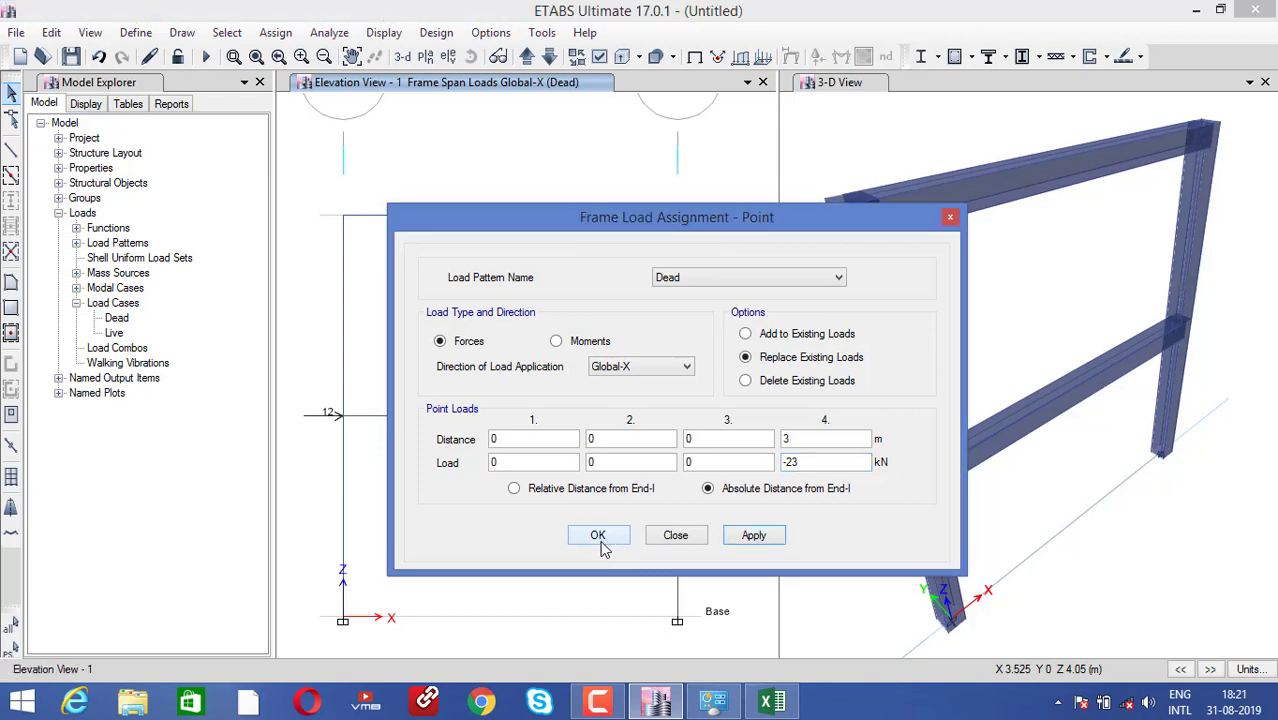
{"action": "left_click", "coordinate": [598, 535]}
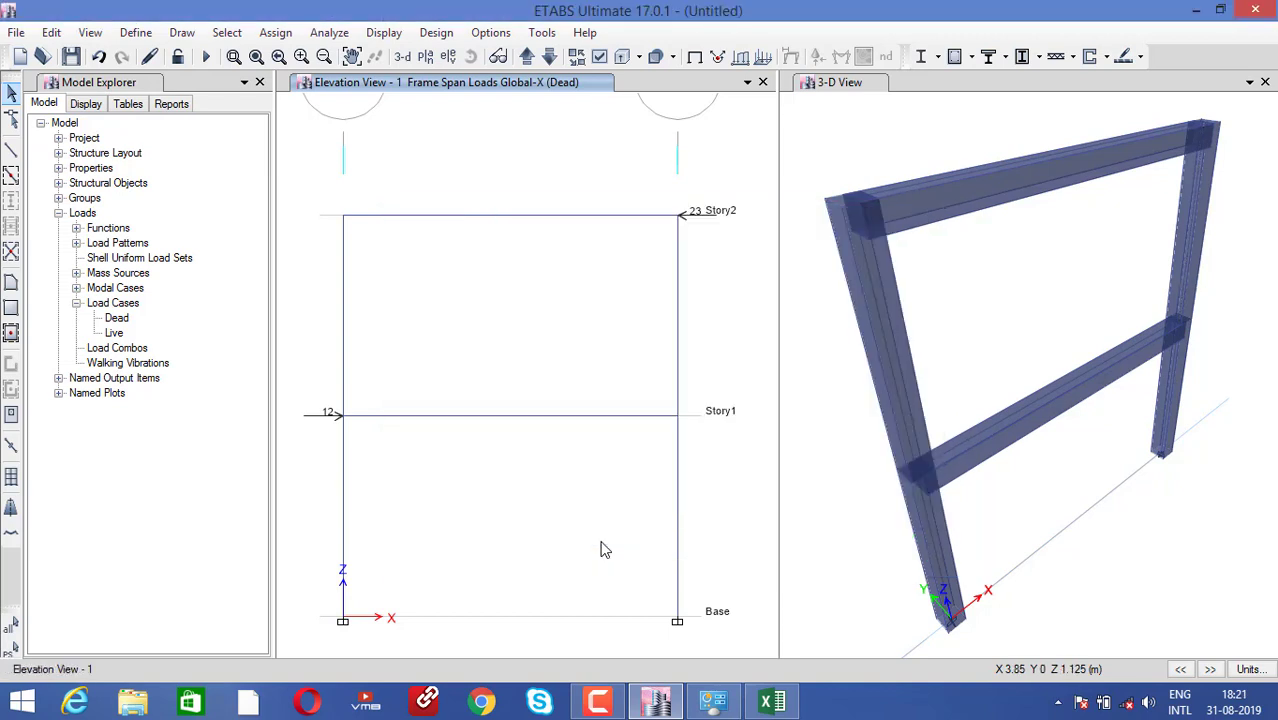
Step: Run the analysis, saving the model as "2 portal frame model" in the etab folder and replacing the existing file
{"action": "left_click", "coordinate": [206, 58]}
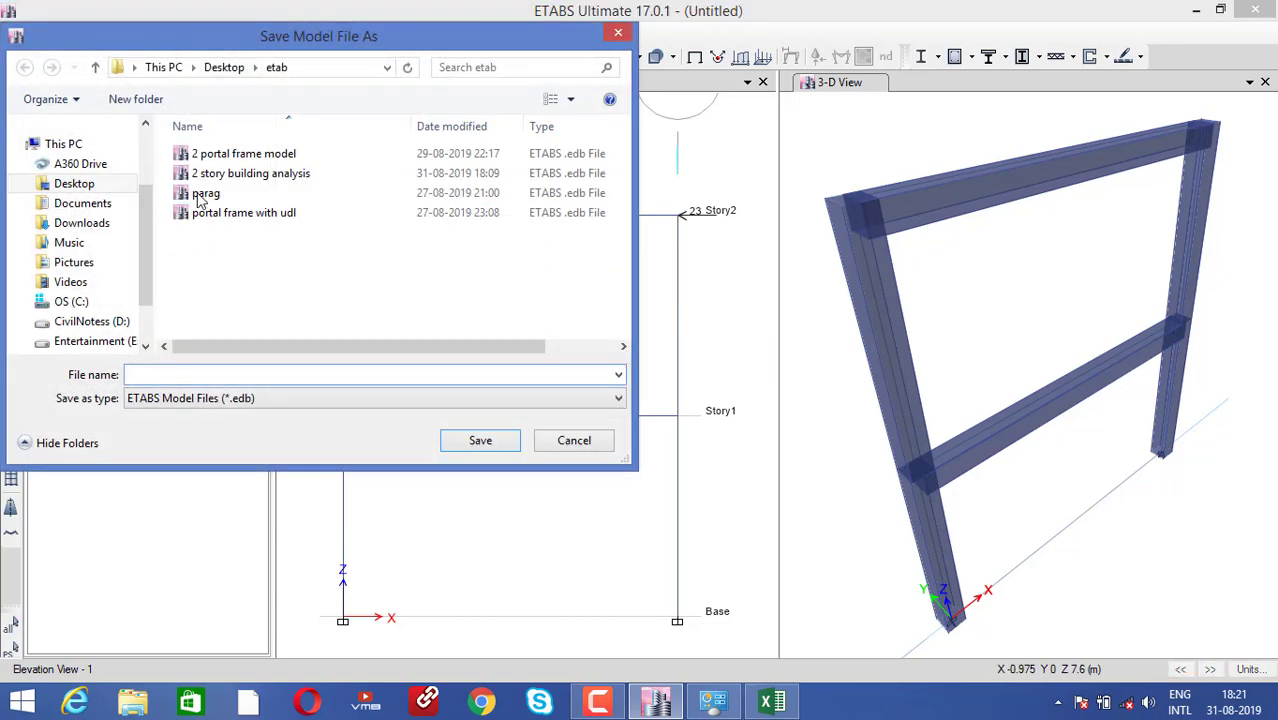
{"action": "left_click", "coordinate": [276, 160]}
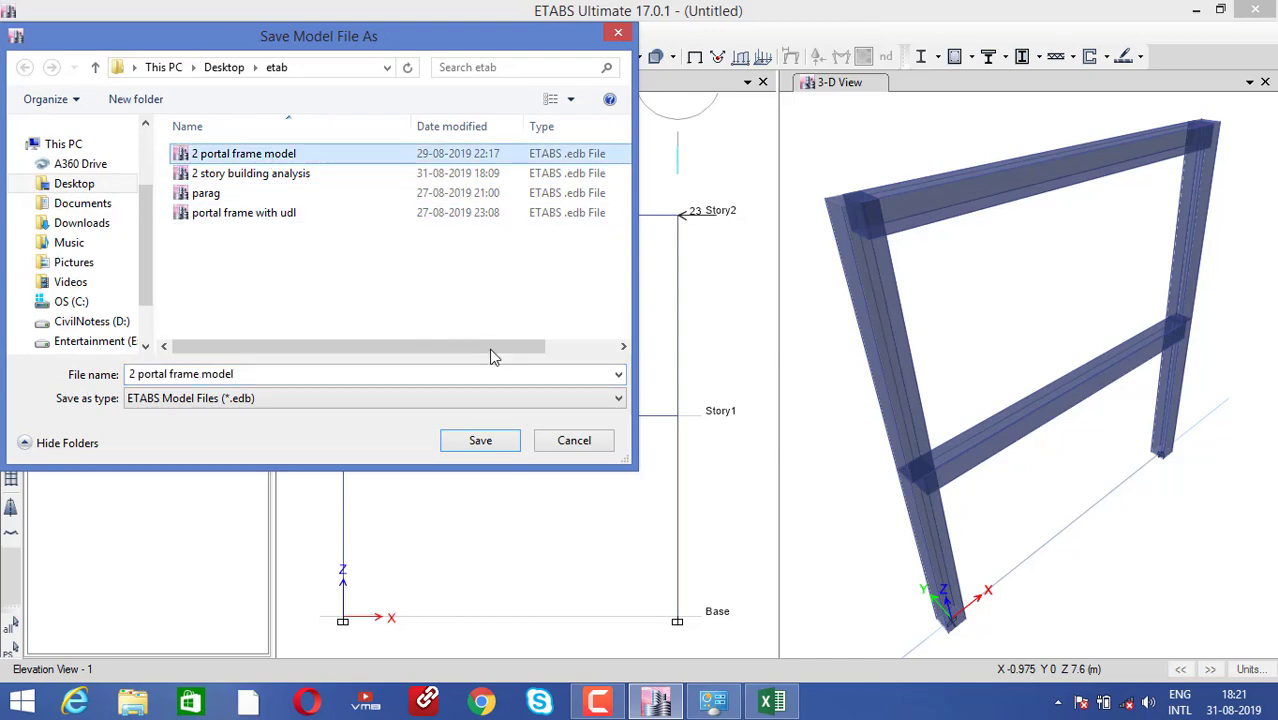
{"action": "left_click", "coordinate": [480, 440]}
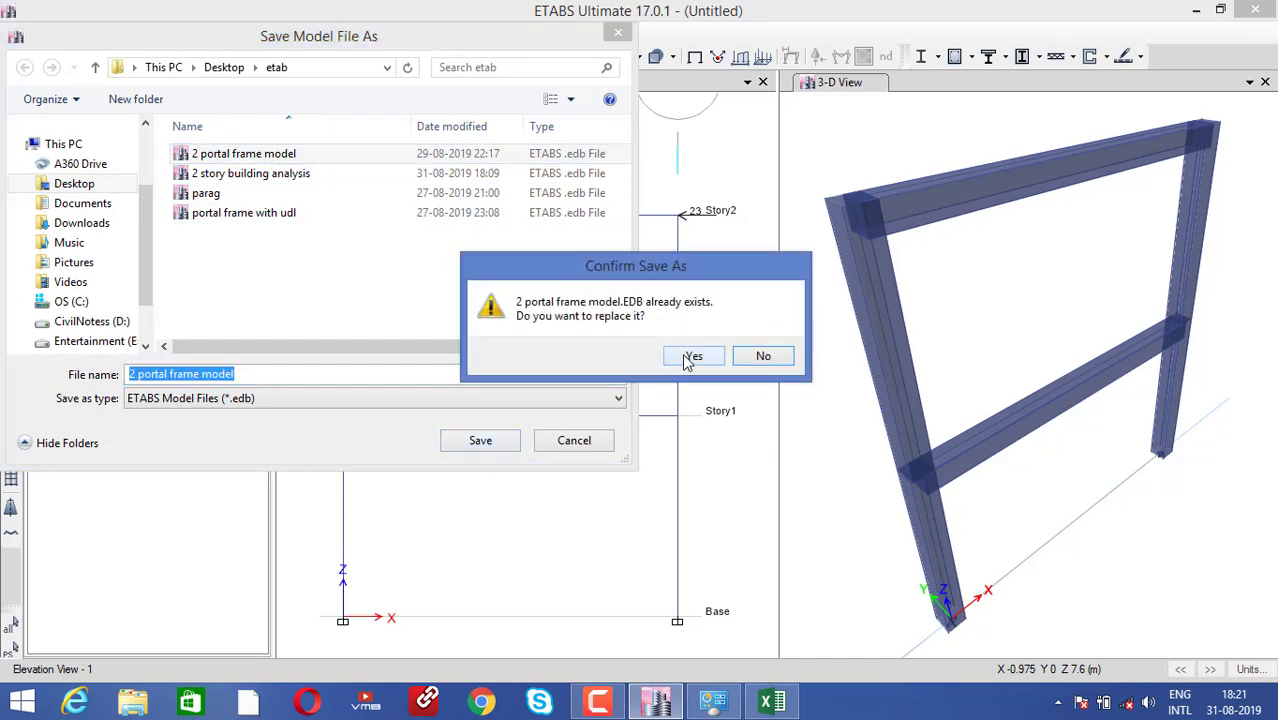
{"action": "left_click", "coordinate": [690, 358]}
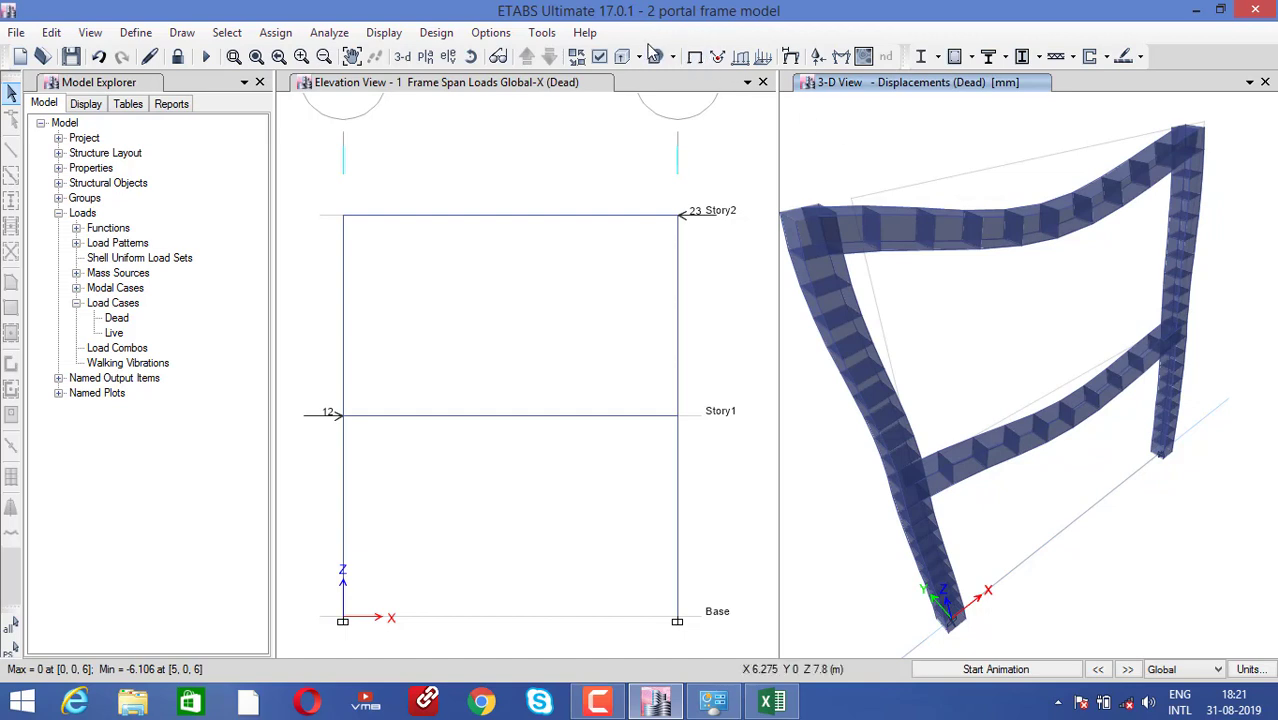
Step: Display the filled Moment 3-3 diagram for the Dead case in the 3-D view, with values at controlling stations
{"action": "left_click", "coordinate": [841, 57]}
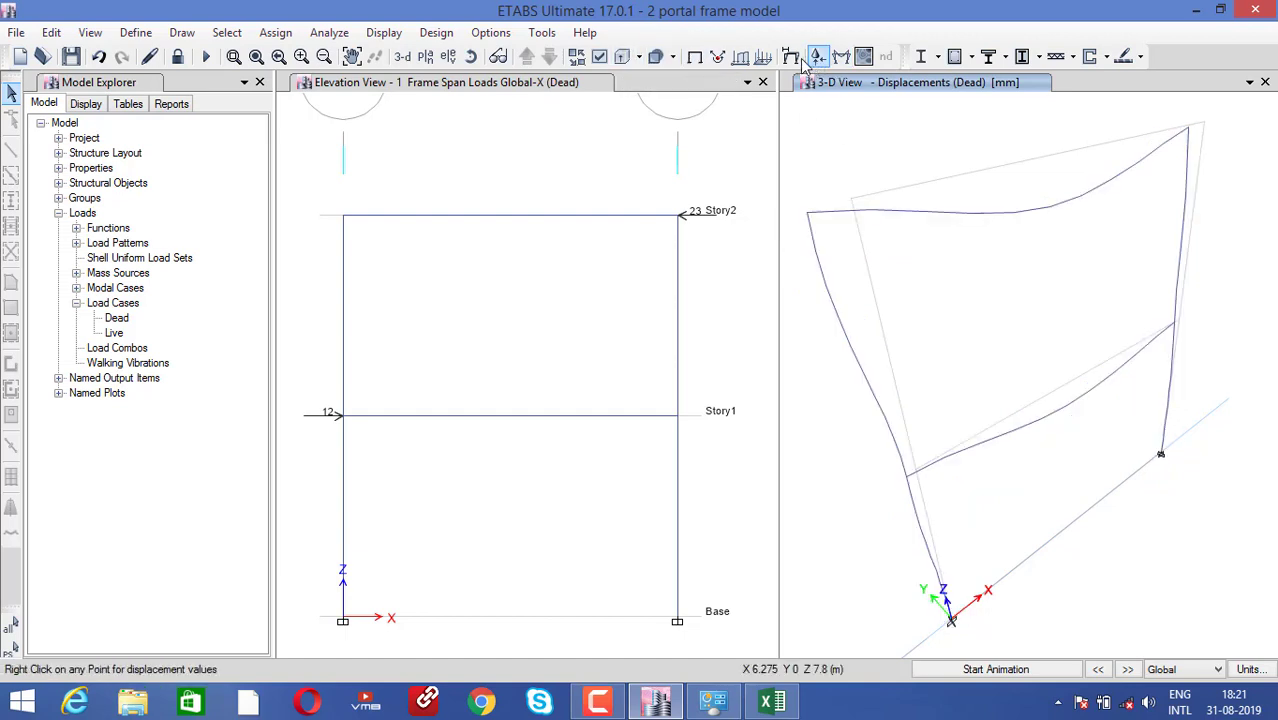
{"action": "left_click", "coordinate": [841, 57]}
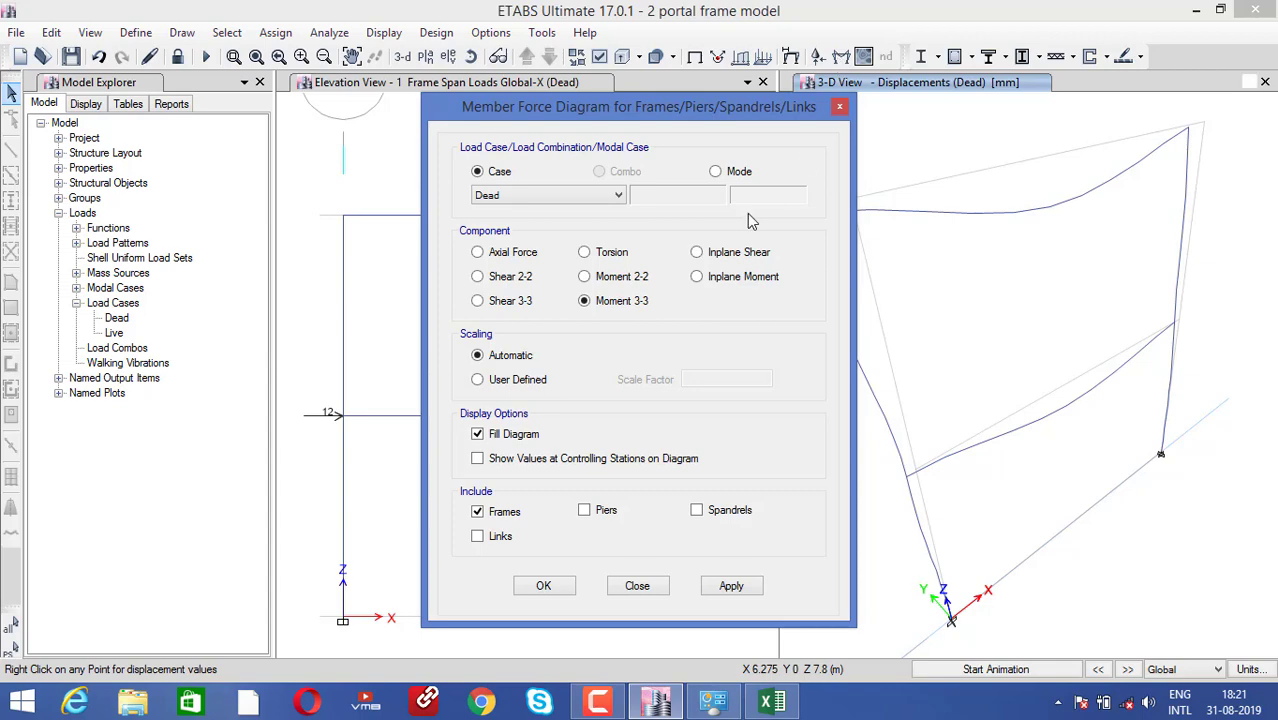
{"action": "left_click", "coordinate": [477, 458]}
{"action": "left_click", "coordinate": [725, 590]}
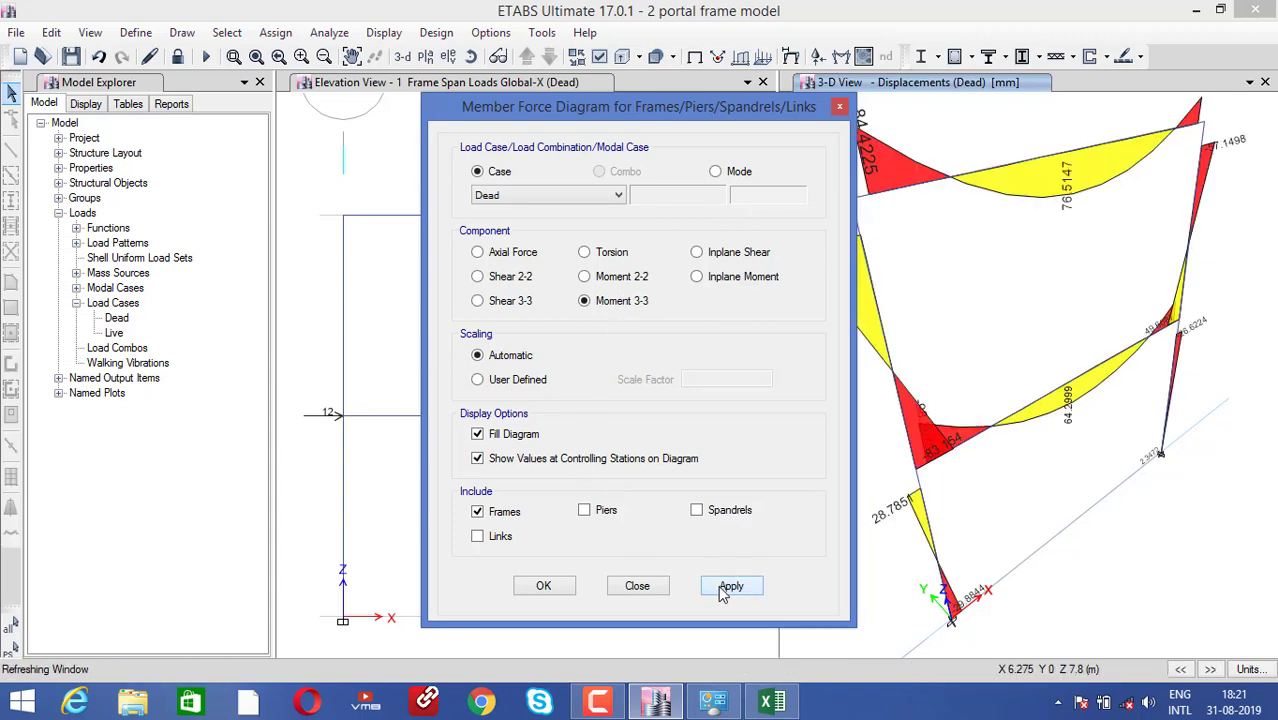
{"action": "left_click", "coordinate": [543, 585]}
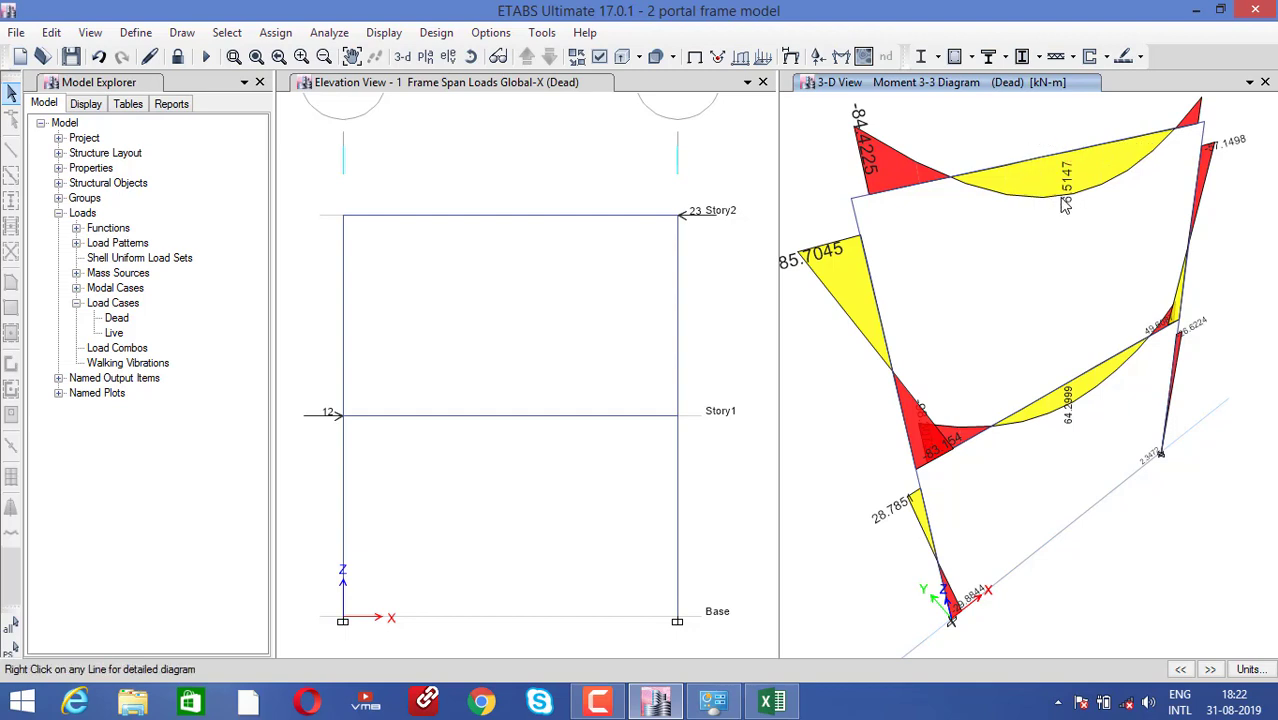
Step: Display the Shear 3-3 diagram for the Dead case in the elevation view, with values at controlling stations
{"action": "left_click", "coordinate": [560, 430]}
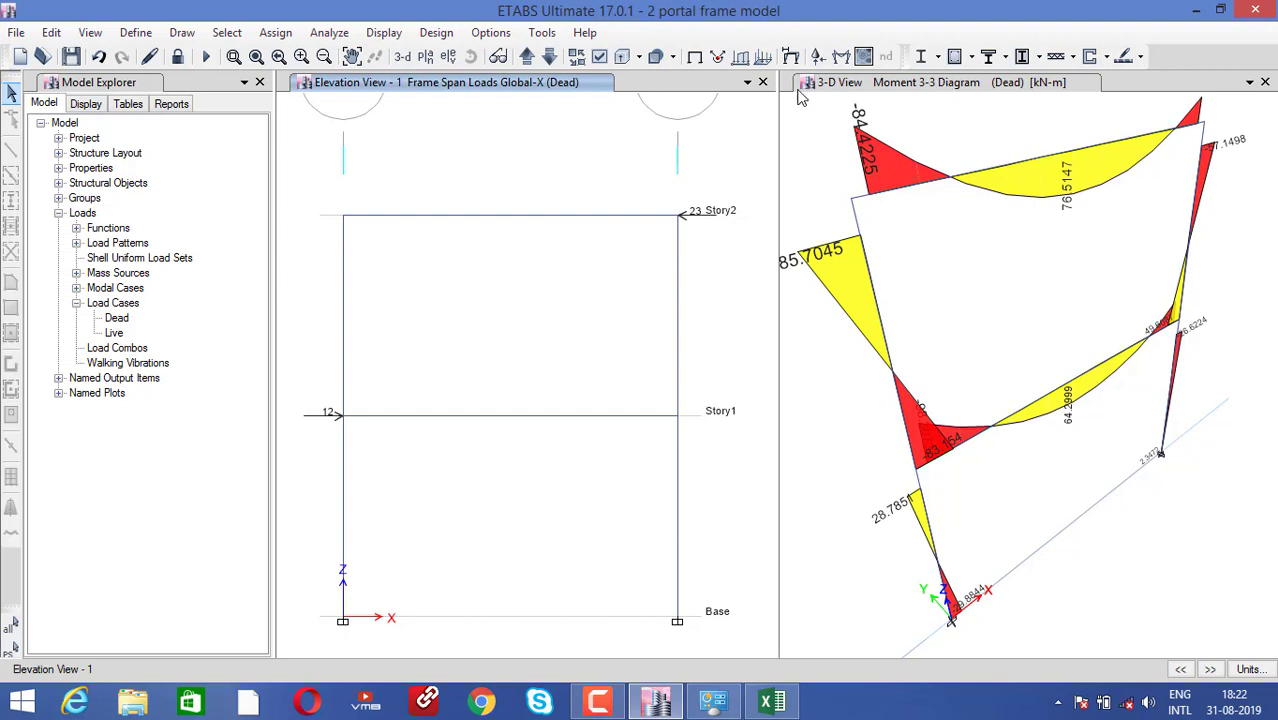
{"action": "left_click", "coordinate": [841, 57]}
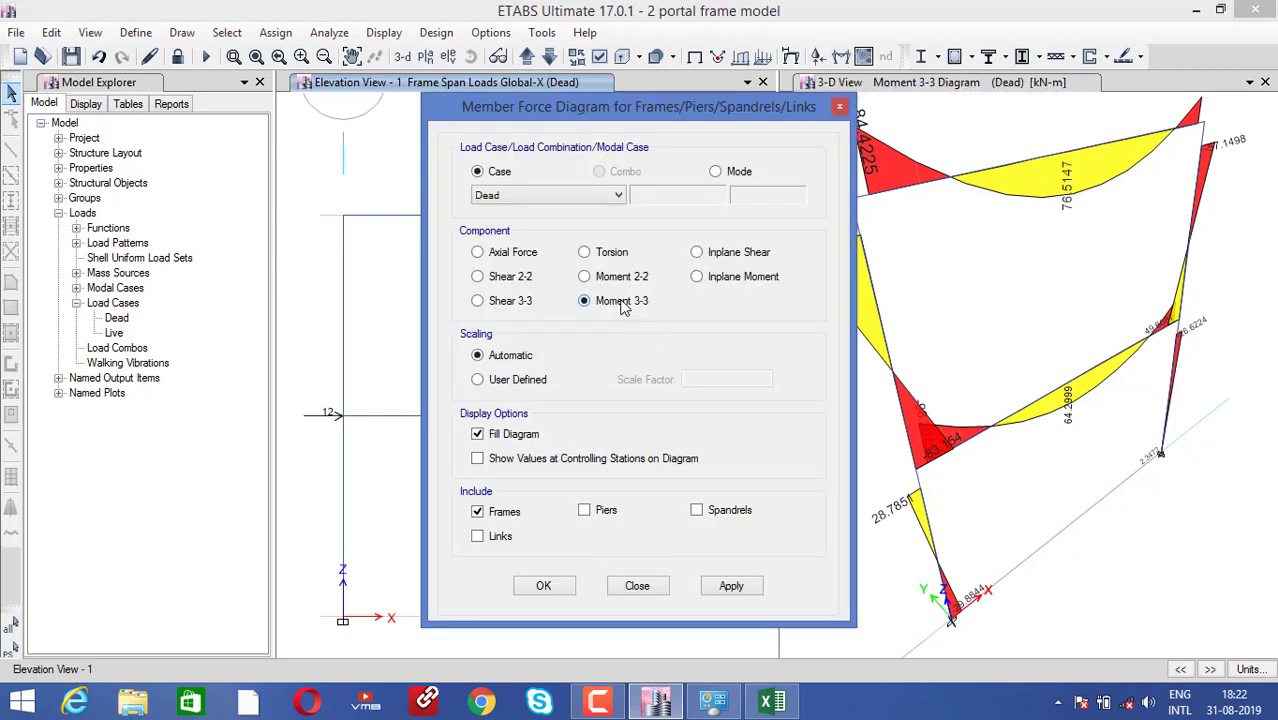
{"action": "left_click", "coordinate": [500, 301]}
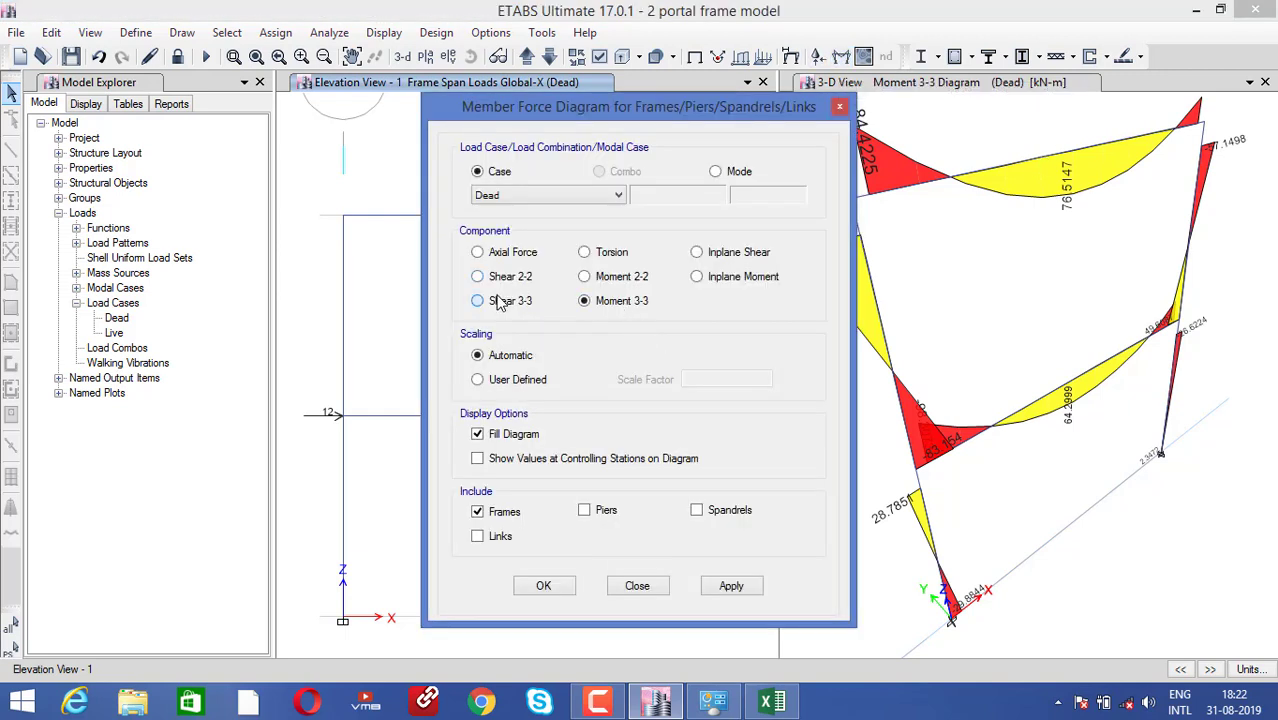
{"action": "left_click", "coordinate": [558, 460]}
{"action": "left_click", "coordinate": [728, 592]}
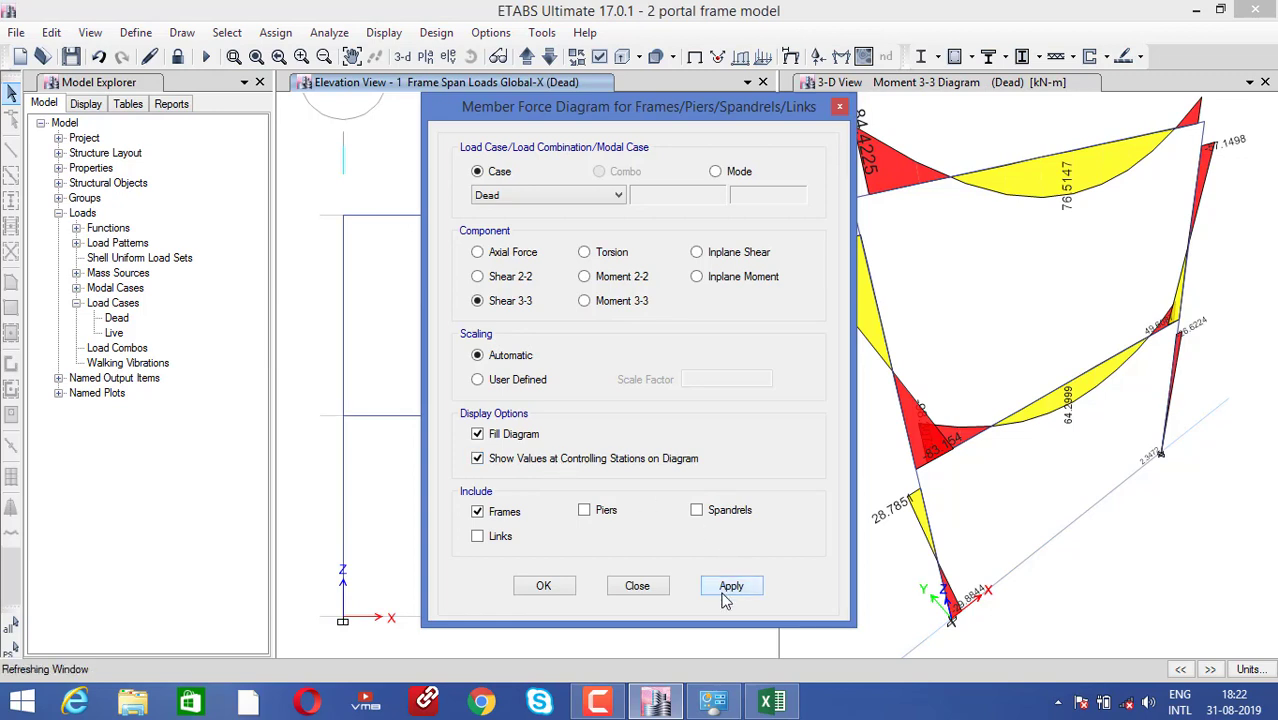
{"action": "left_click", "coordinate": [563, 591]}
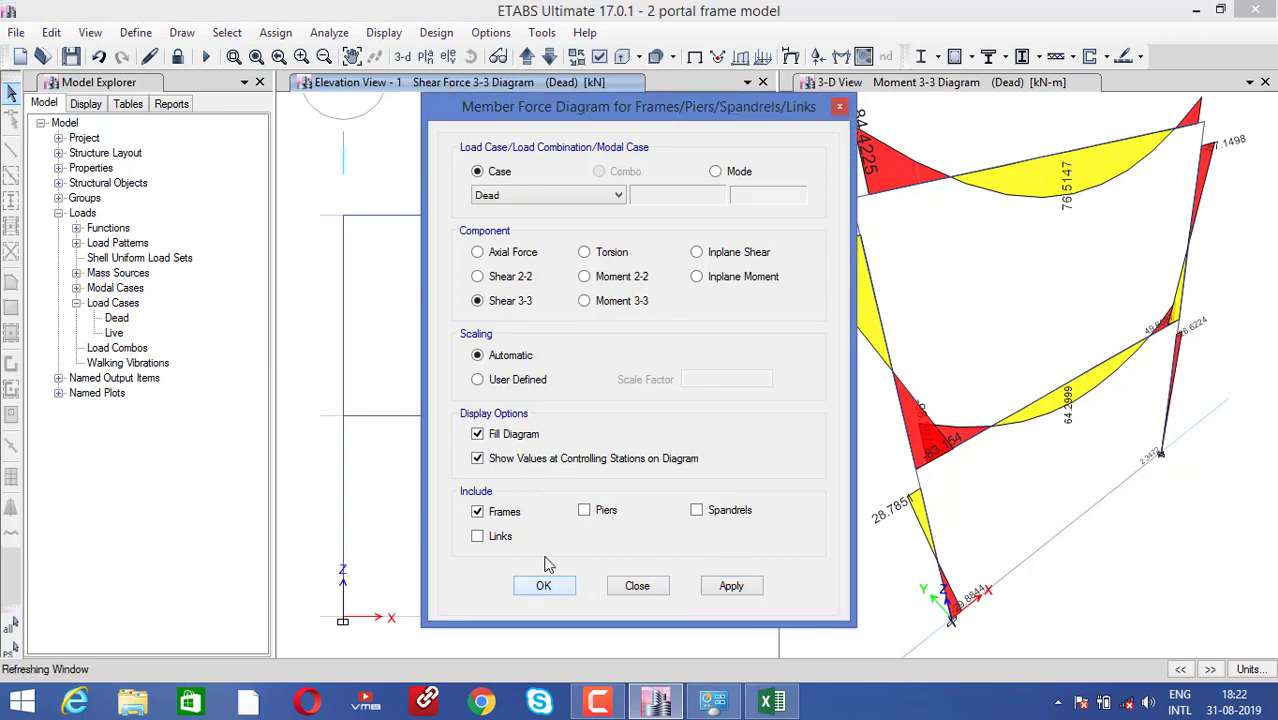
Step: Switch the elevation view's force diagram to Shear 2-2 for the Dead case
{"action": "left_click", "coordinate": [841, 57]}
{"action": "left_click", "coordinate": [503, 278]}
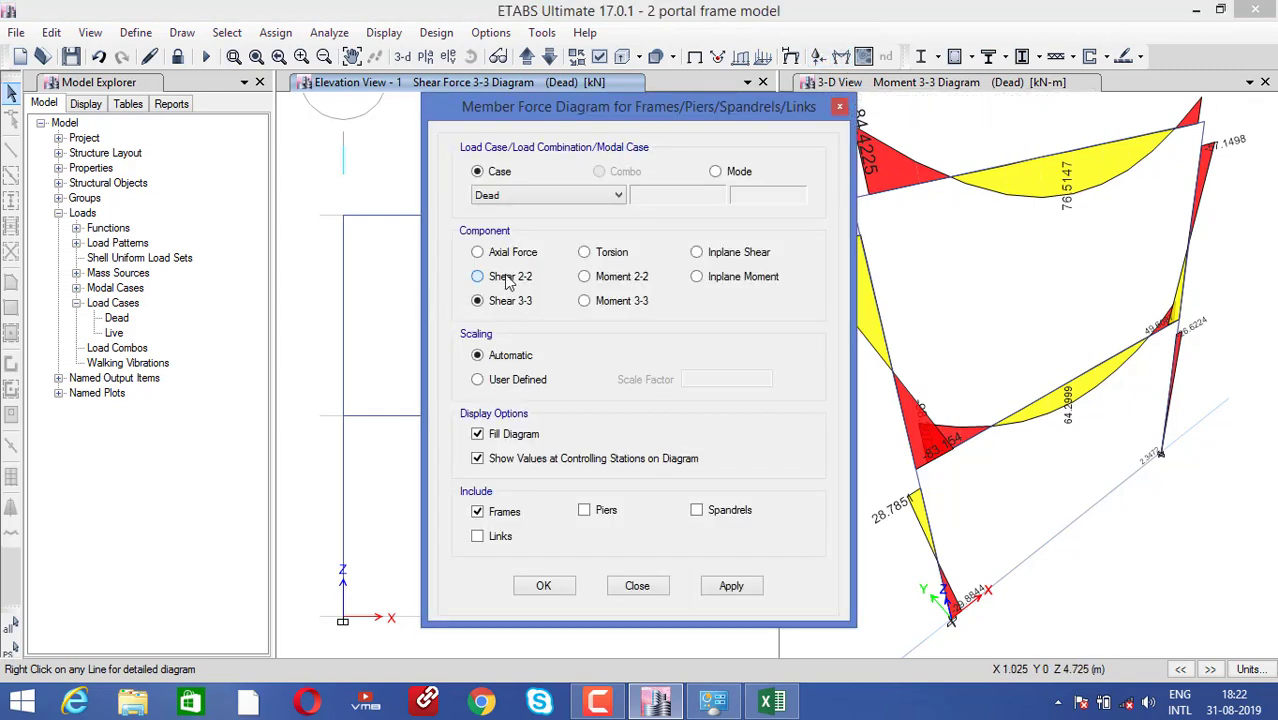
{"action": "left_click", "coordinate": [725, 586]}
{"action": "left_click", "coordinate": [541, 588]}
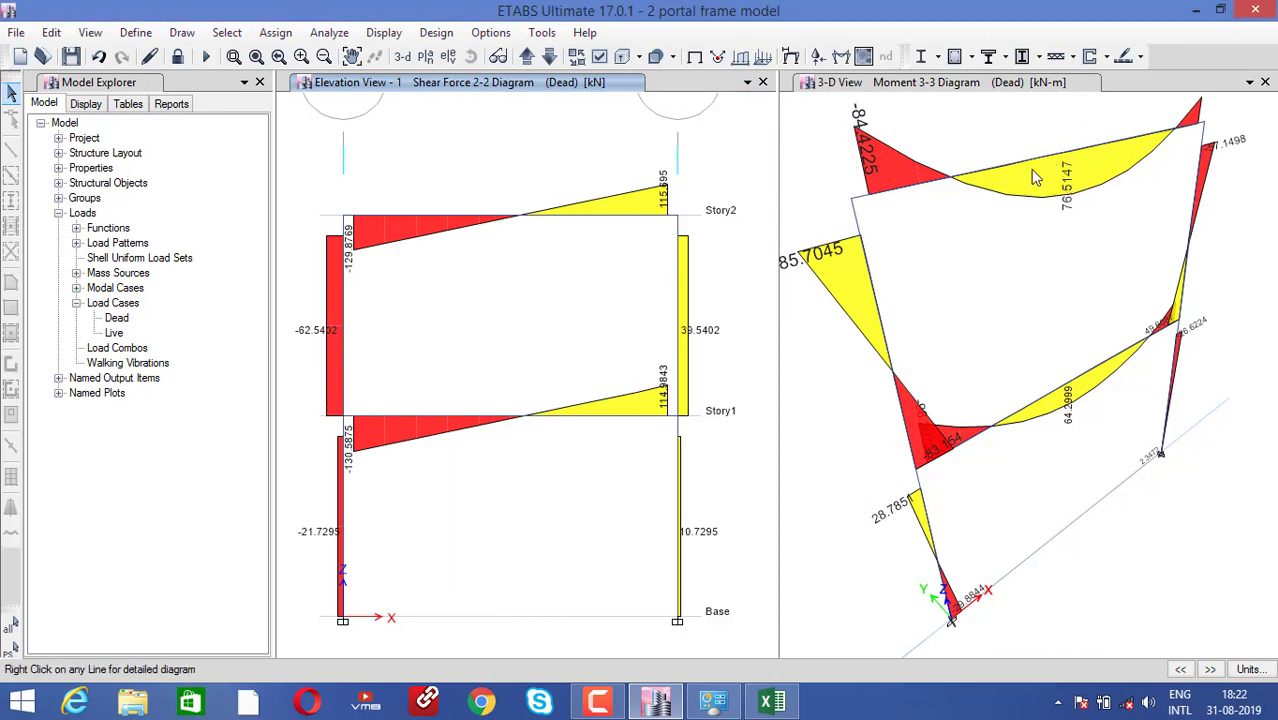
{"action": "mouse_move", "coordinate": [517, 220]}
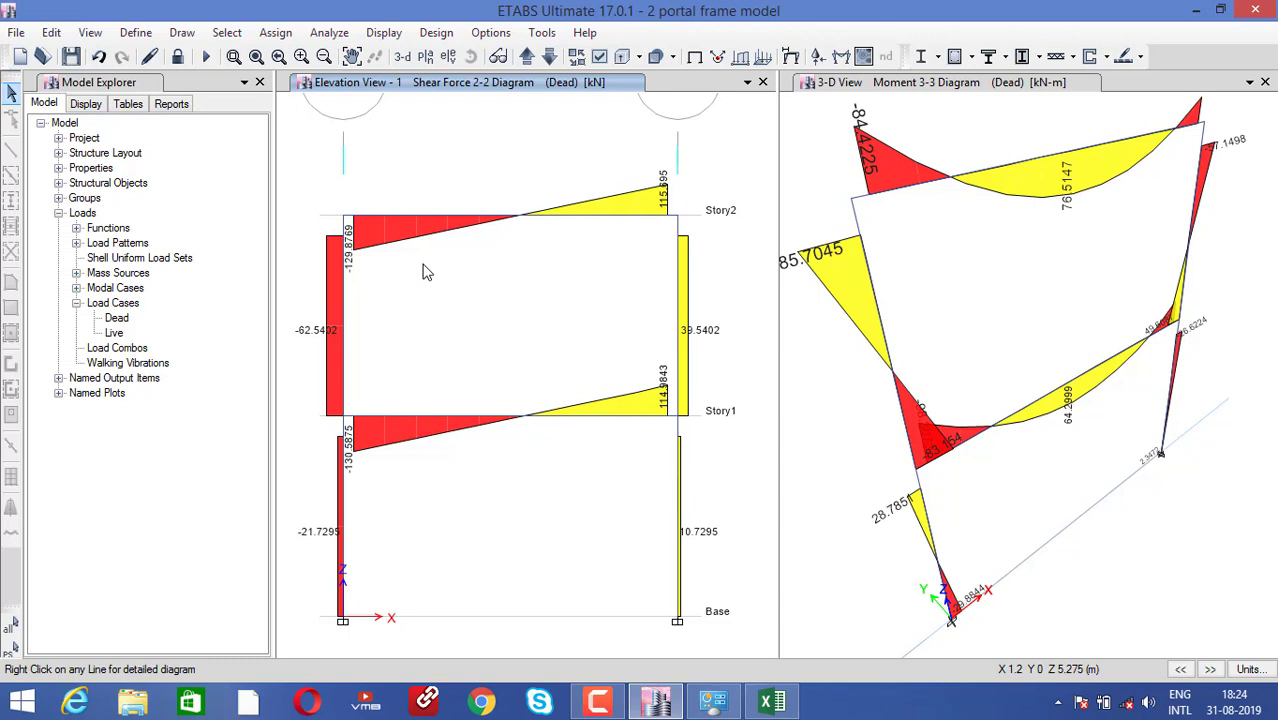
Step: Examine the model window display settings and the available model and design table categories in the Model Explorer
{"action": "left_click", "coordinate": [86, 104]}
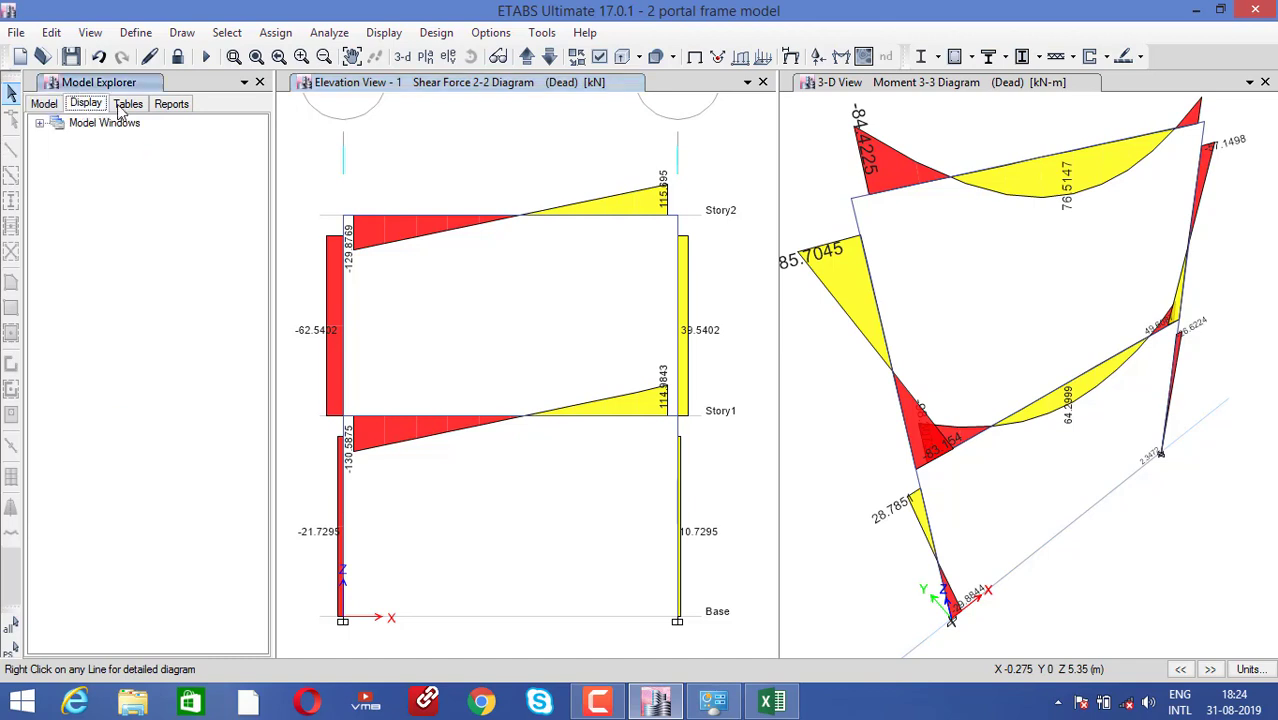
{"action": "left_click", "coordinate": [39, 122]}
{"action": "left_click", "coordinate": [57, 153]}
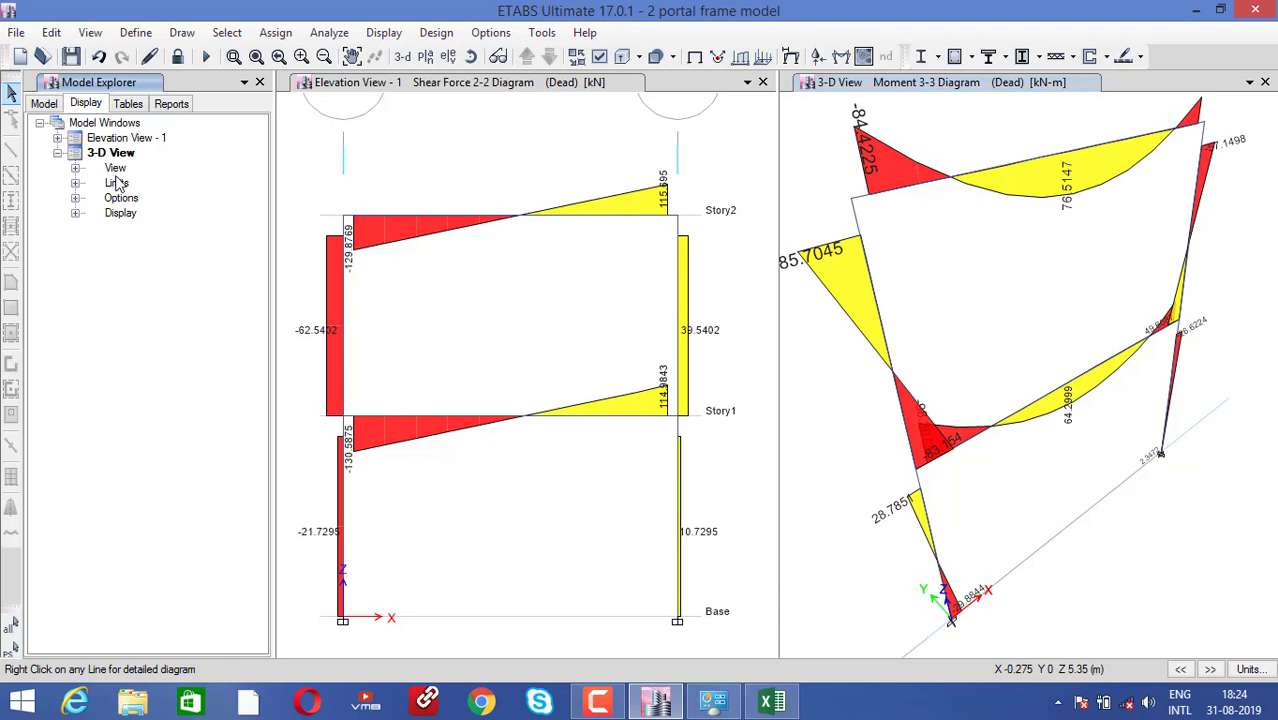
{"action": "left_click", "coordinate": [97, 137]}
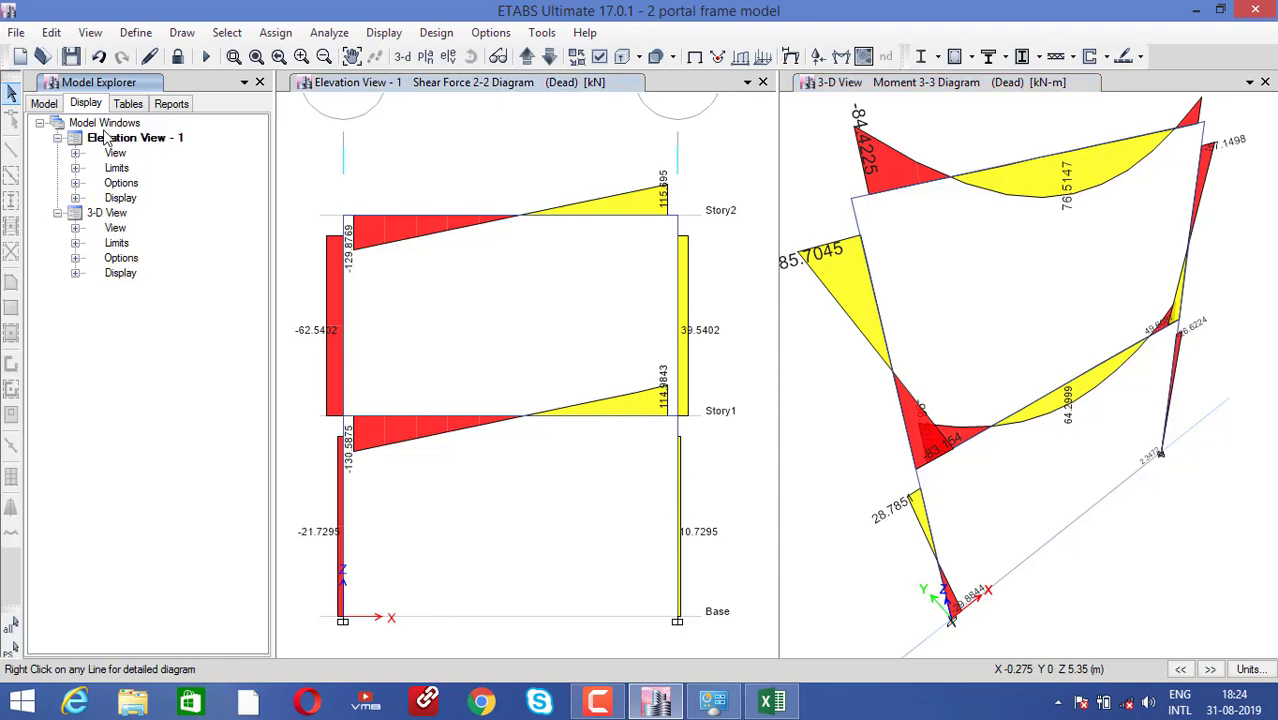
{"action": "left_click", "coordinate": [130, 108]}
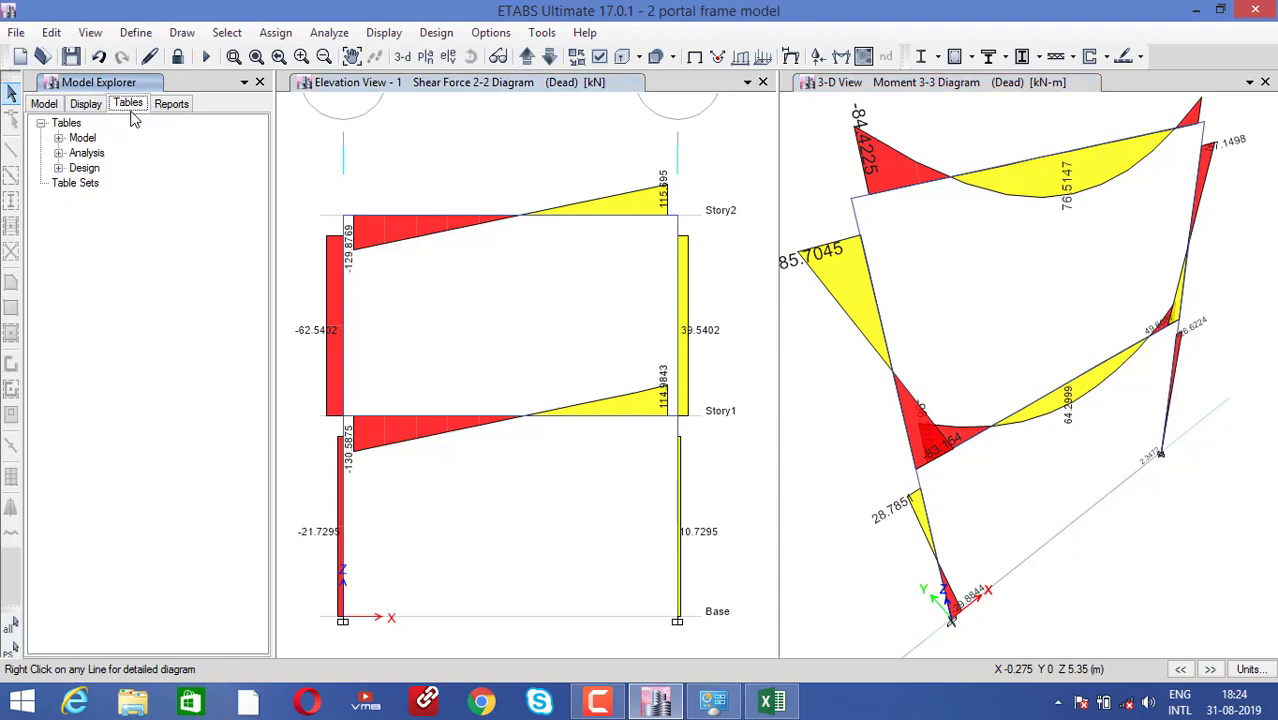
{"action": "left_click", "coordinate": [59, 168]}
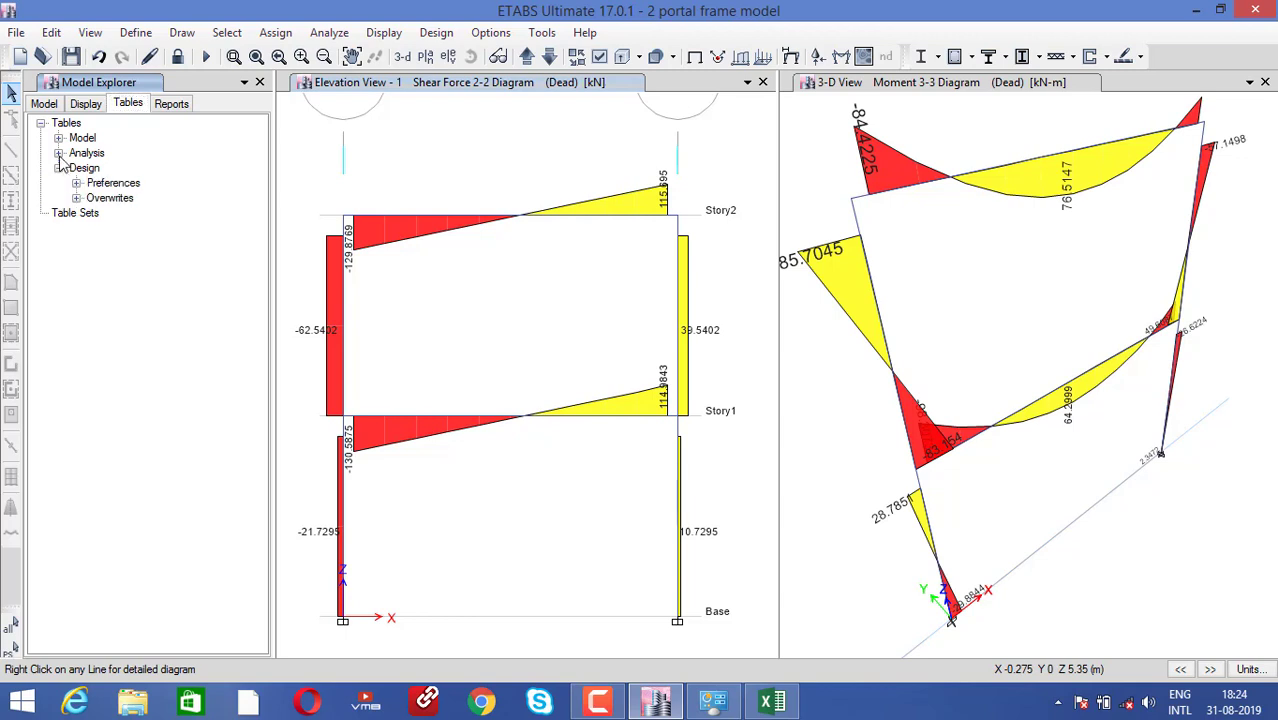
{"action": "left_click", "coordinate": [59, 138]}
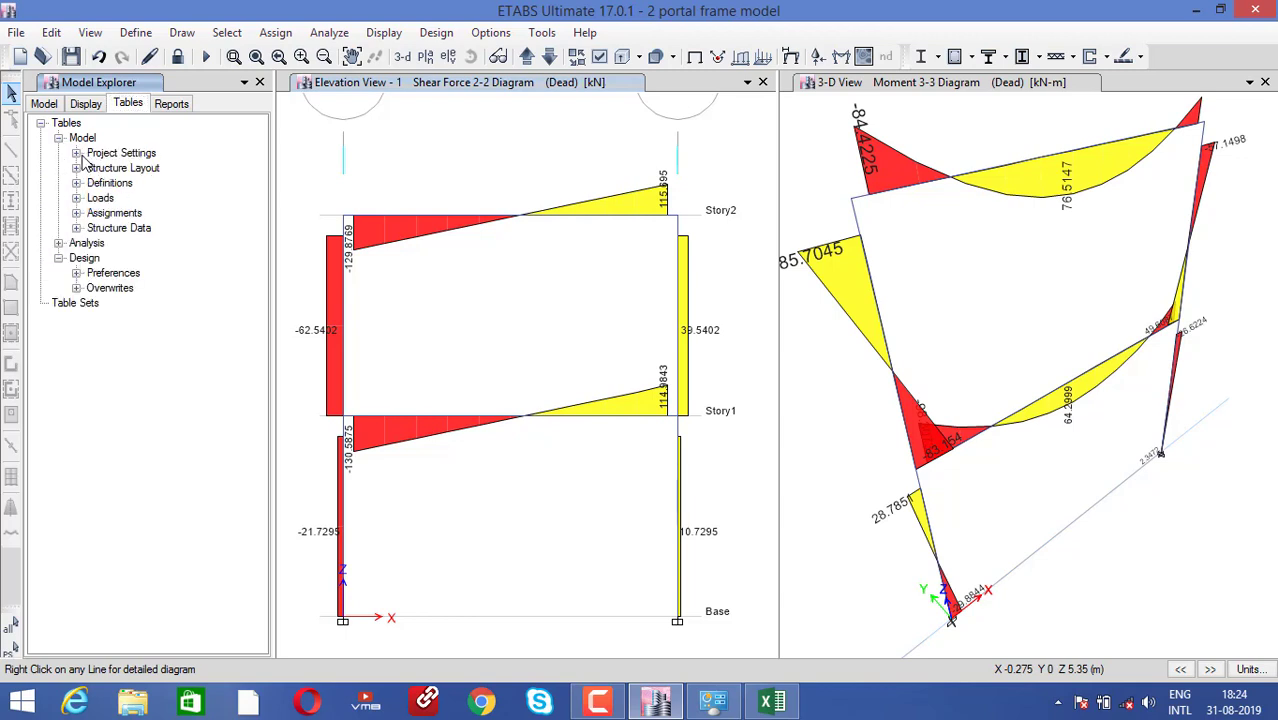
{"action": "left_click", "coordinate": [76, 153]}
{"action": "left_click", "coordinate": [77, 198]}
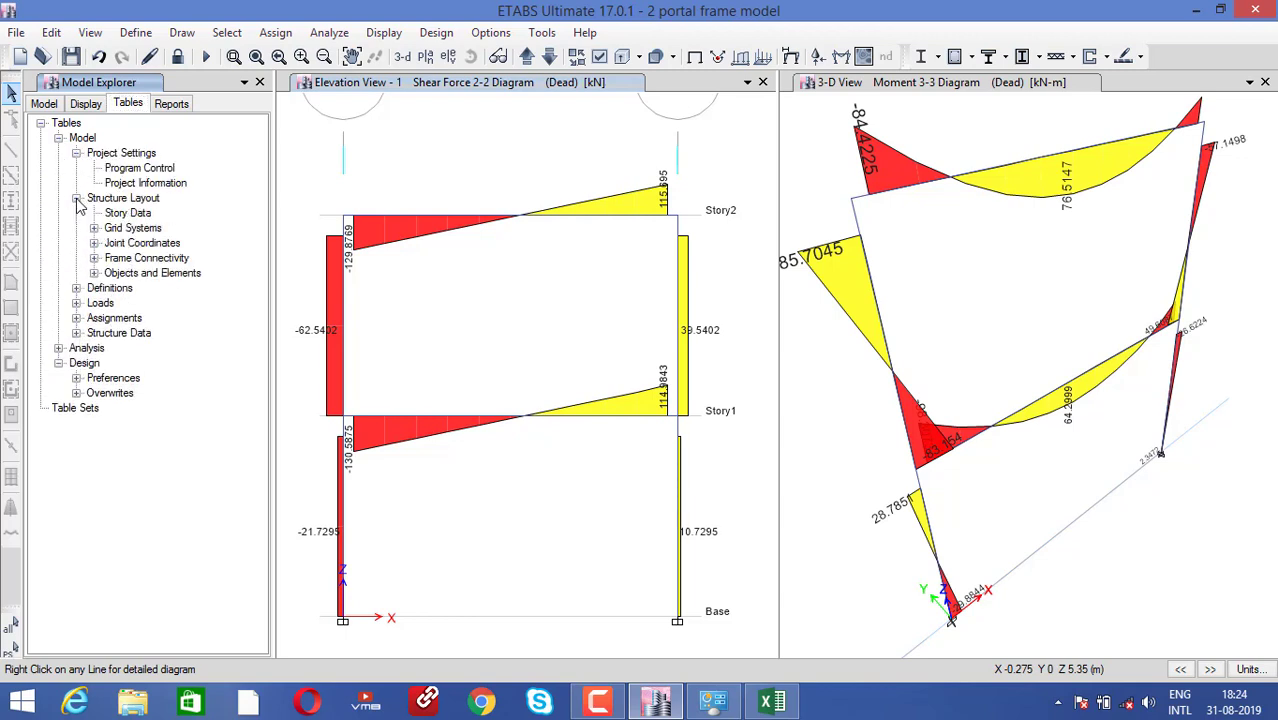
Step: Generate the Project Report and export it to the etab folder as a Word document named Project Report
{"action": "left_click", "coordinate": [172, 104]}
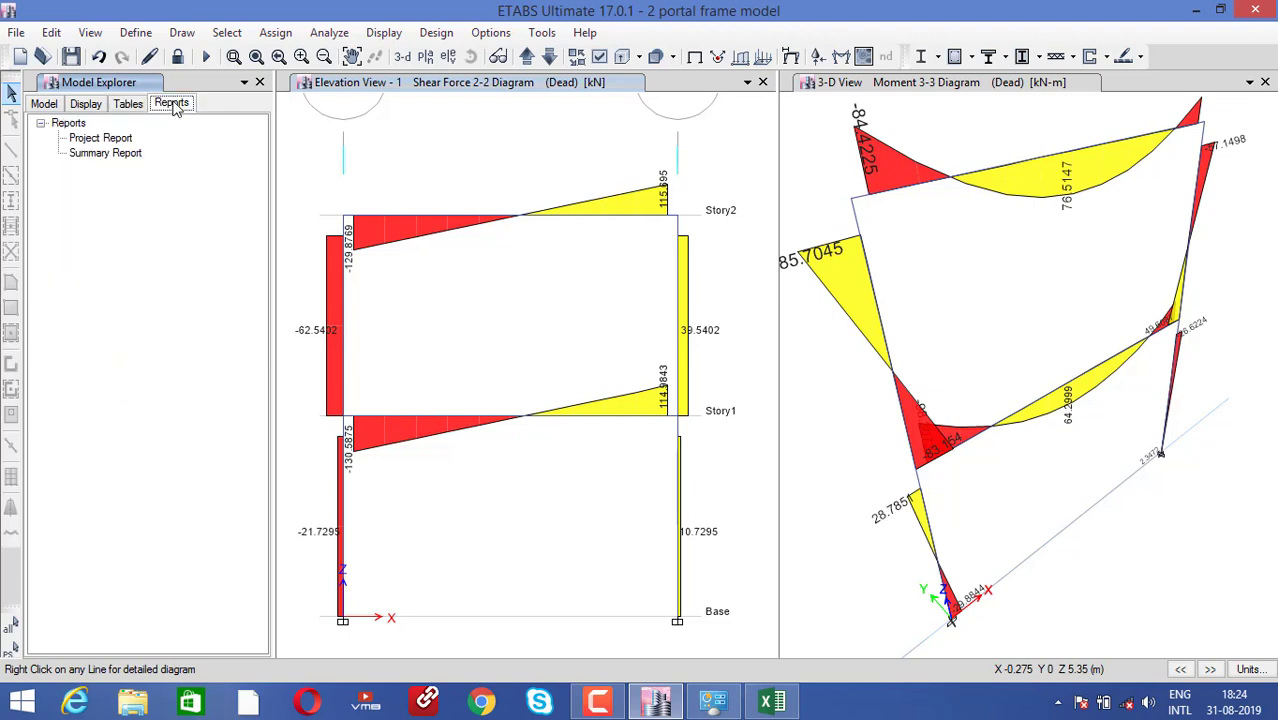
{"action": "left_click", "coordinate": [90, 140]}
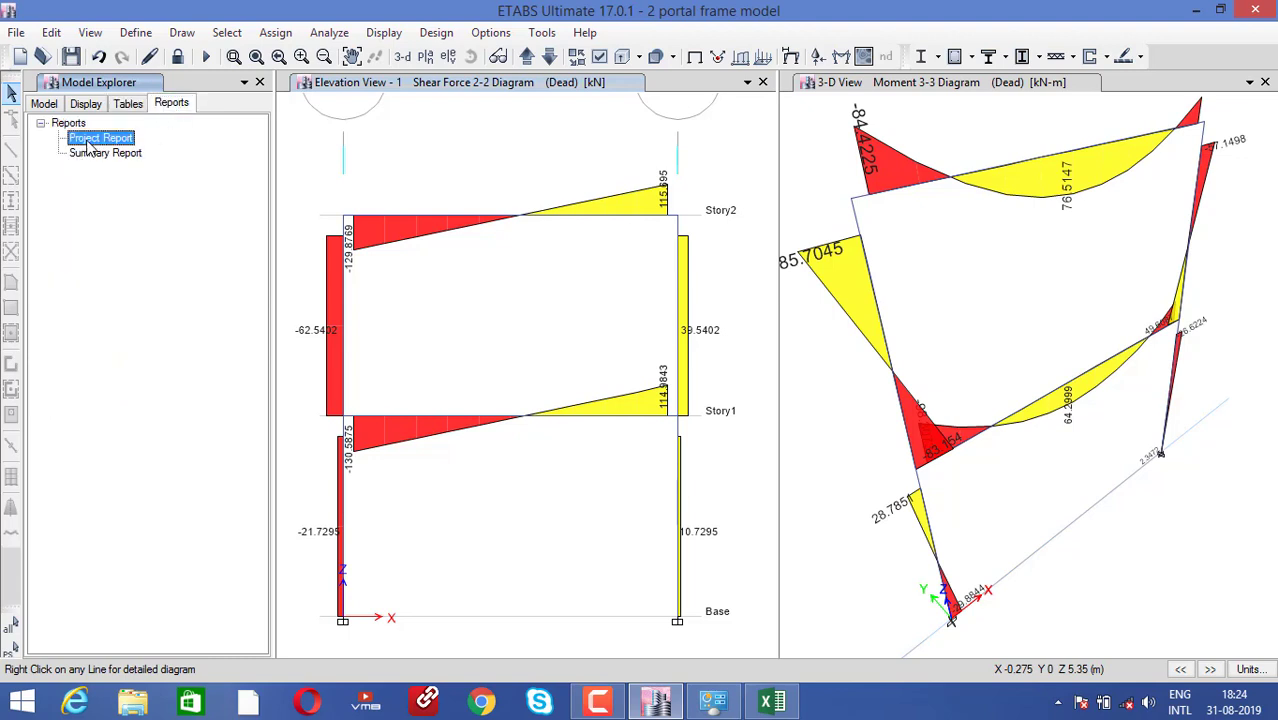
{"action": "double_click", "coordinate": [88, 140]}
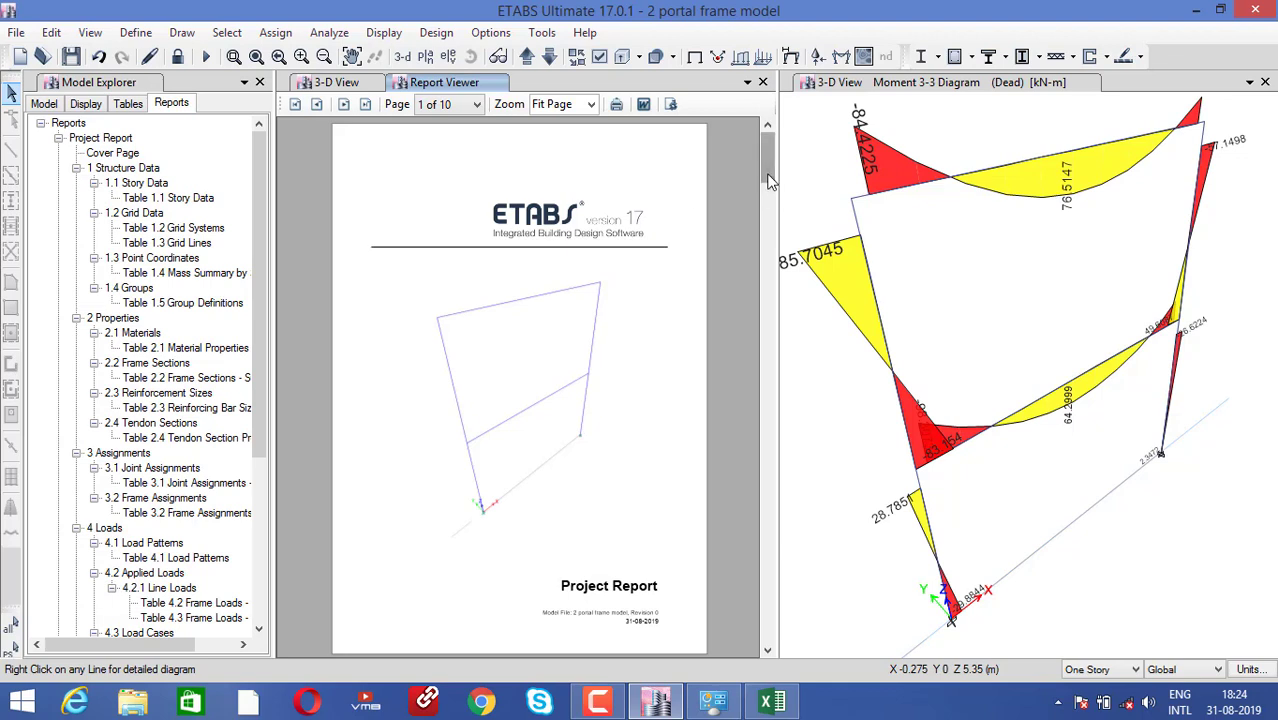
{"action": "left_click_drag", "start_coordinate": [770, 180], "coordinate": [760, 232]}
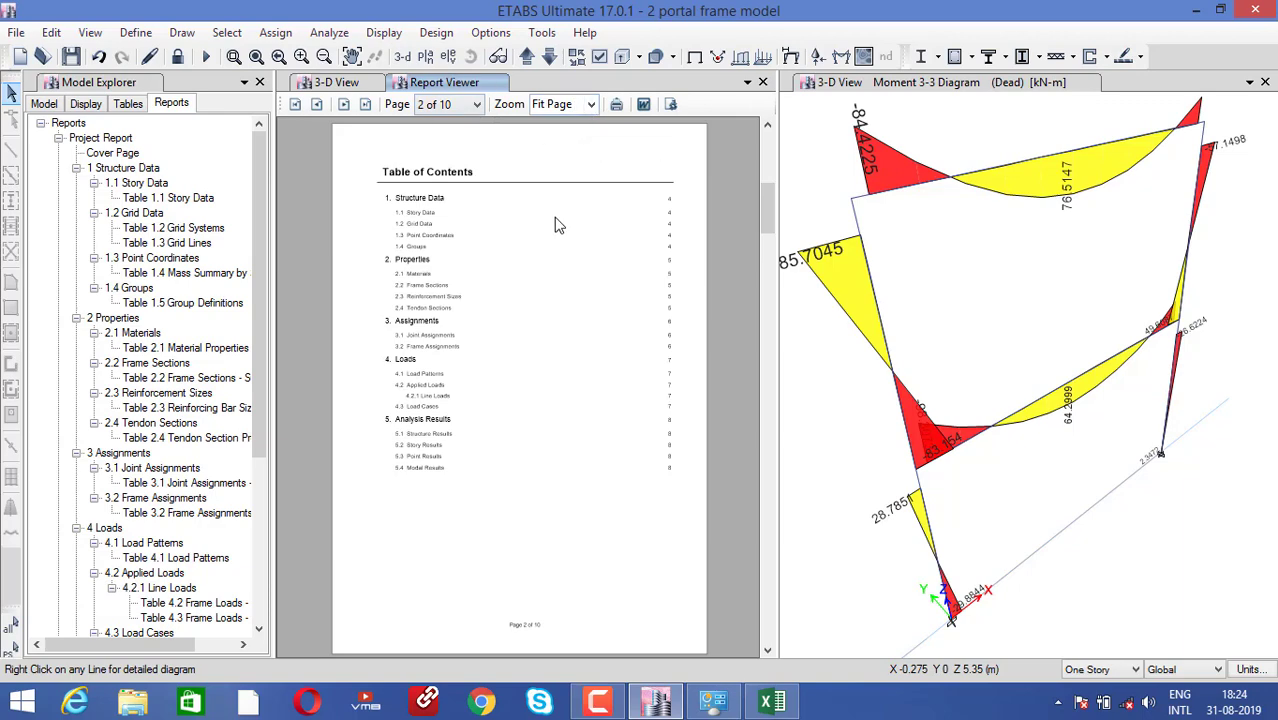
{"action": "scroll", "coordinate": [556, 224], "scroll_direction": "up", "scroll_amount": 1, "text": "ctrl"}
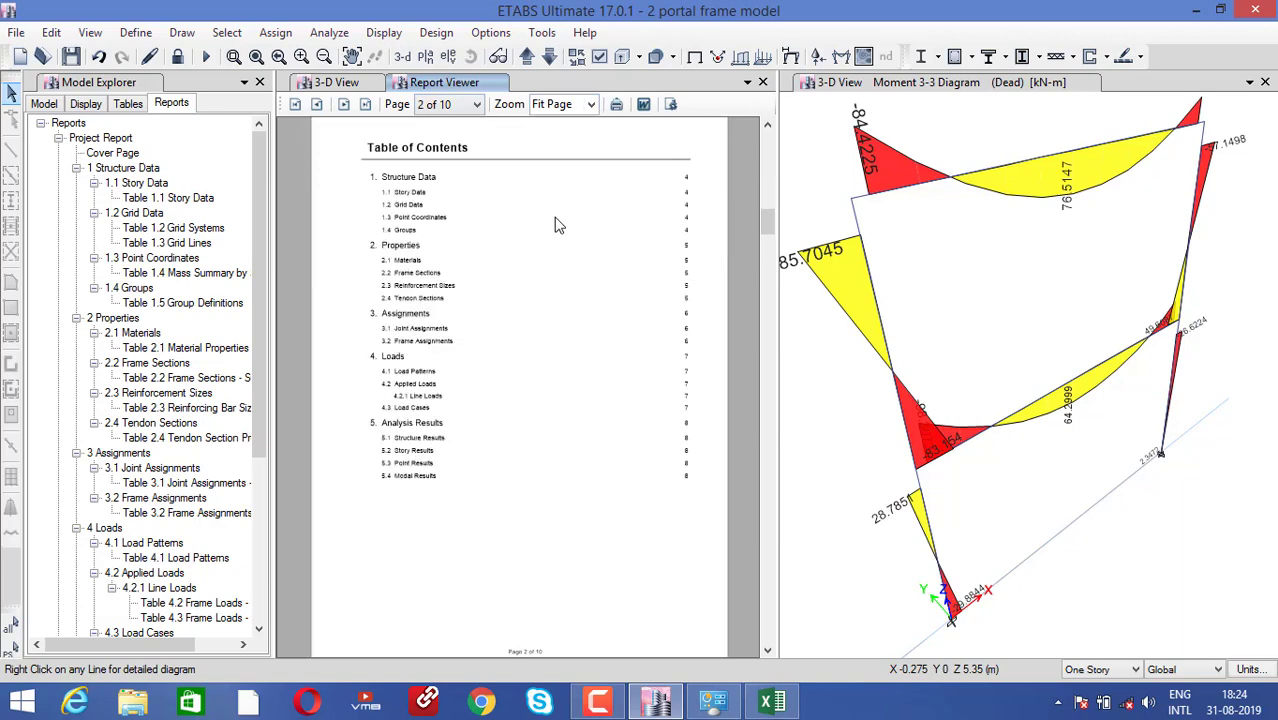
{"action": "left_click", "coordinate": [644, 106]}
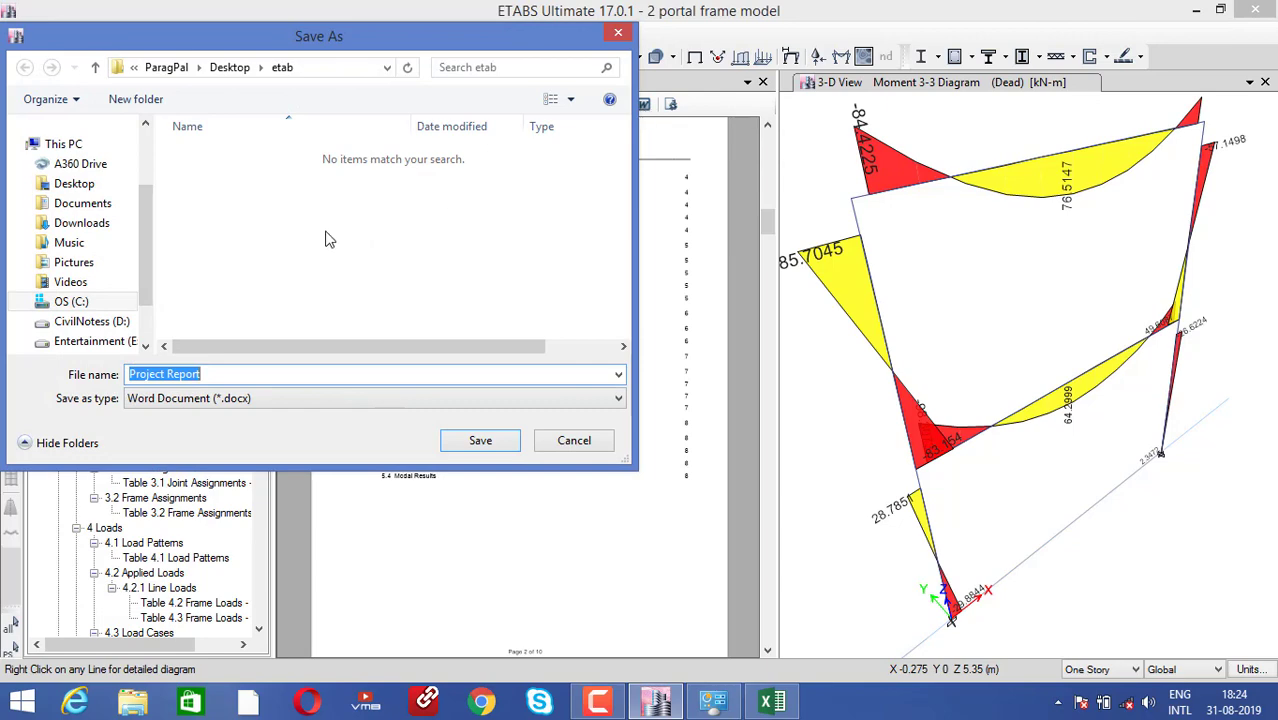
{"action": "left_click", "coordinate": [476, 445]}
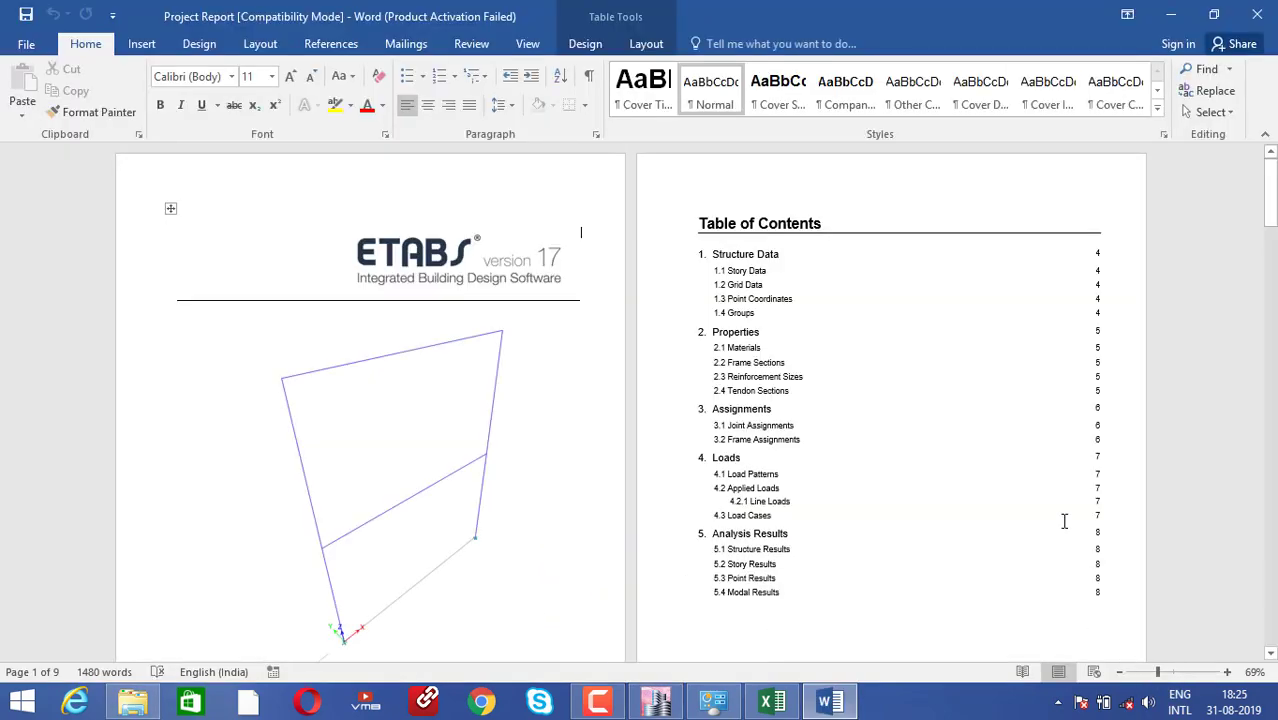
Step: In Word, examine the exported report from its contents through the loads, base and joint reactions, story results and modal tables
{"action": "left_click", "coordinate": [1163, 672]}
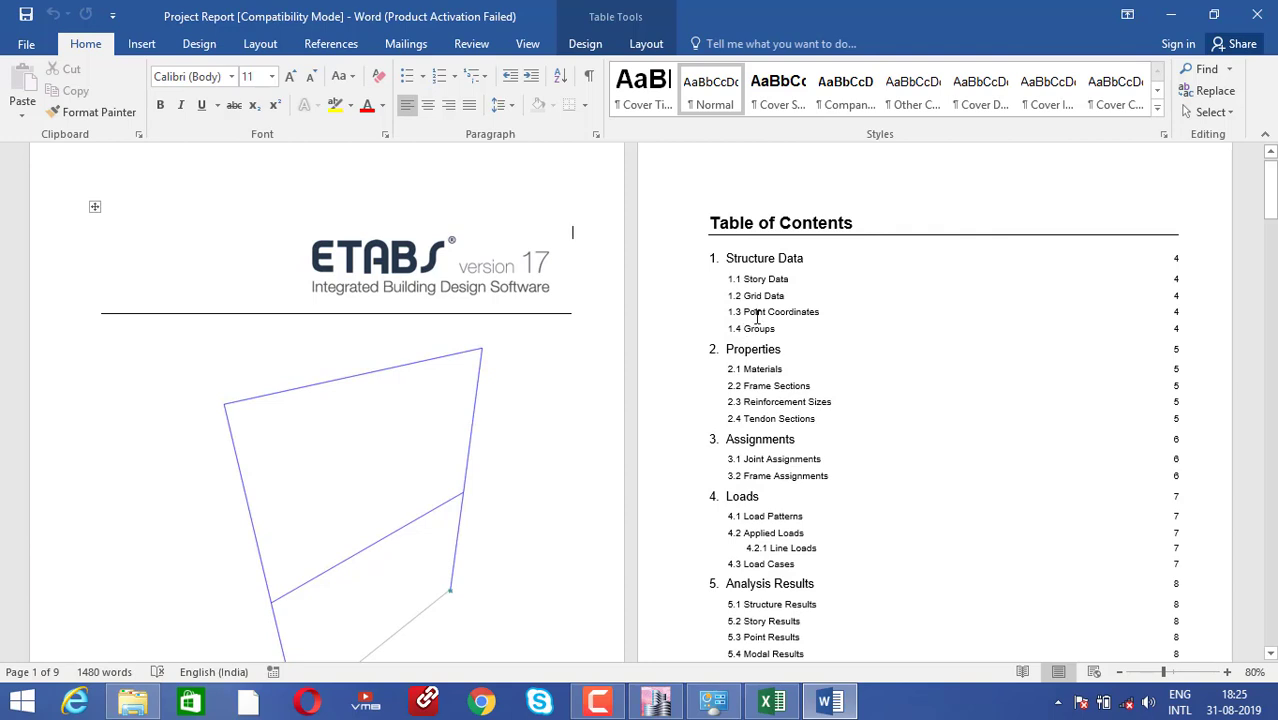
{"action": "scroll", "coordinate": [769, 317], "scroll_direction": "down", "scroll_amount": 2}
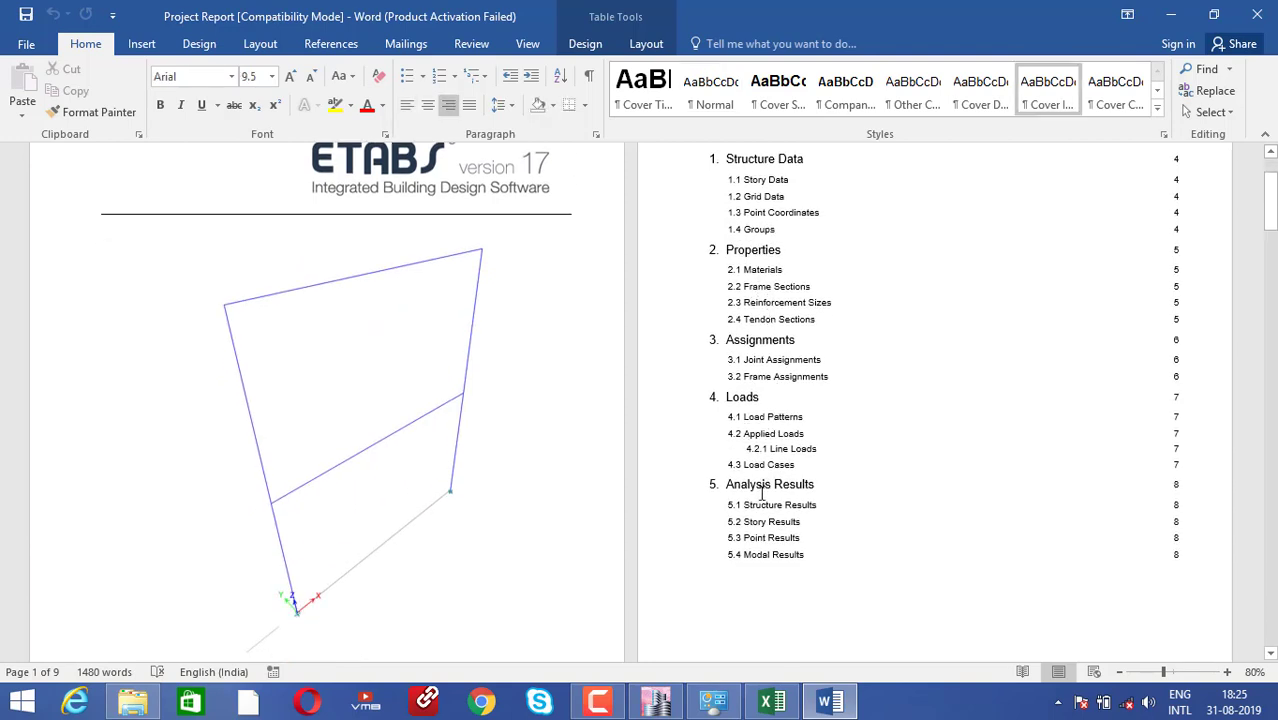
{"action": "scroll", "coordinate": [749, 500], "scroll_direction": "down", "scroll_amount": 7}
{"action": "scroll", "coordinate": [749, 506], "scroll_direction": "down", "scroll_amount": 13}
{"action": "scroll", "coordinate": [749, 506], "scroll_direction": "down", "scroll_amount": 4}
{"action": "scroll", "coordinate": [749, 506], "scroll_direction": "down", "scroll_amount": 10}
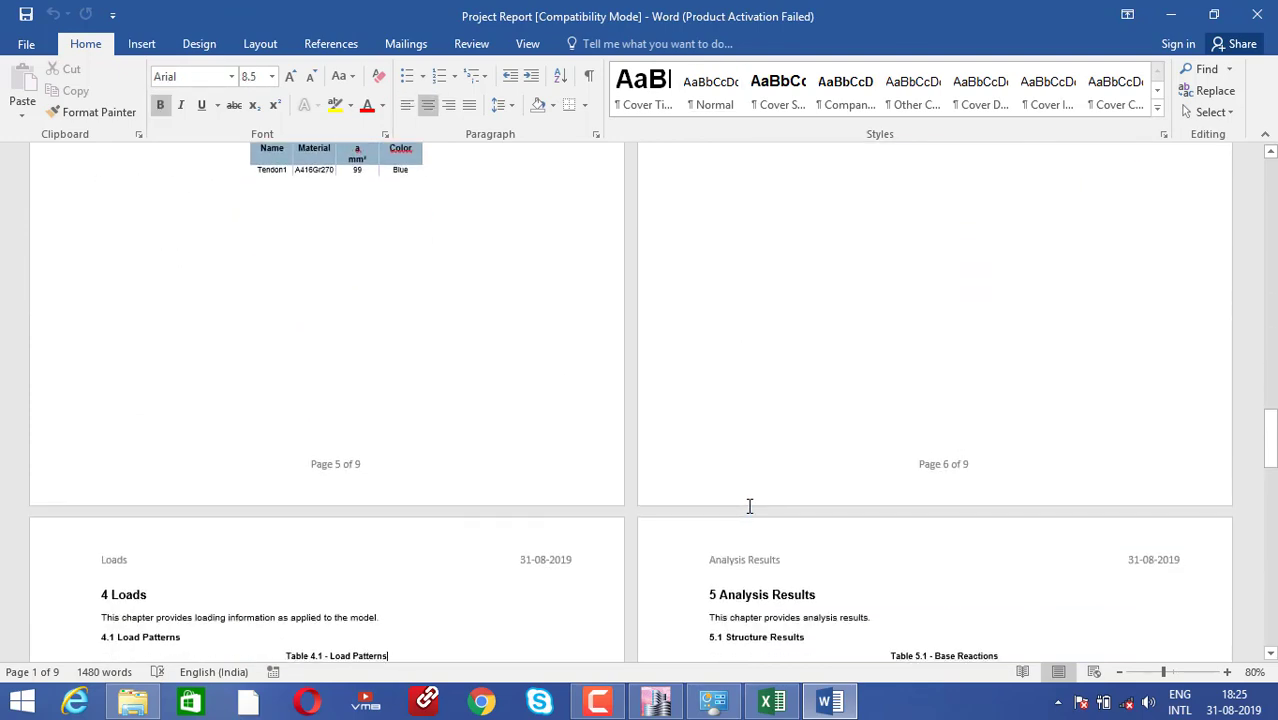
{"action": "scroll", "coordinate": [749, 506], "scroll_direction": "down", "scroll_amount": 3}
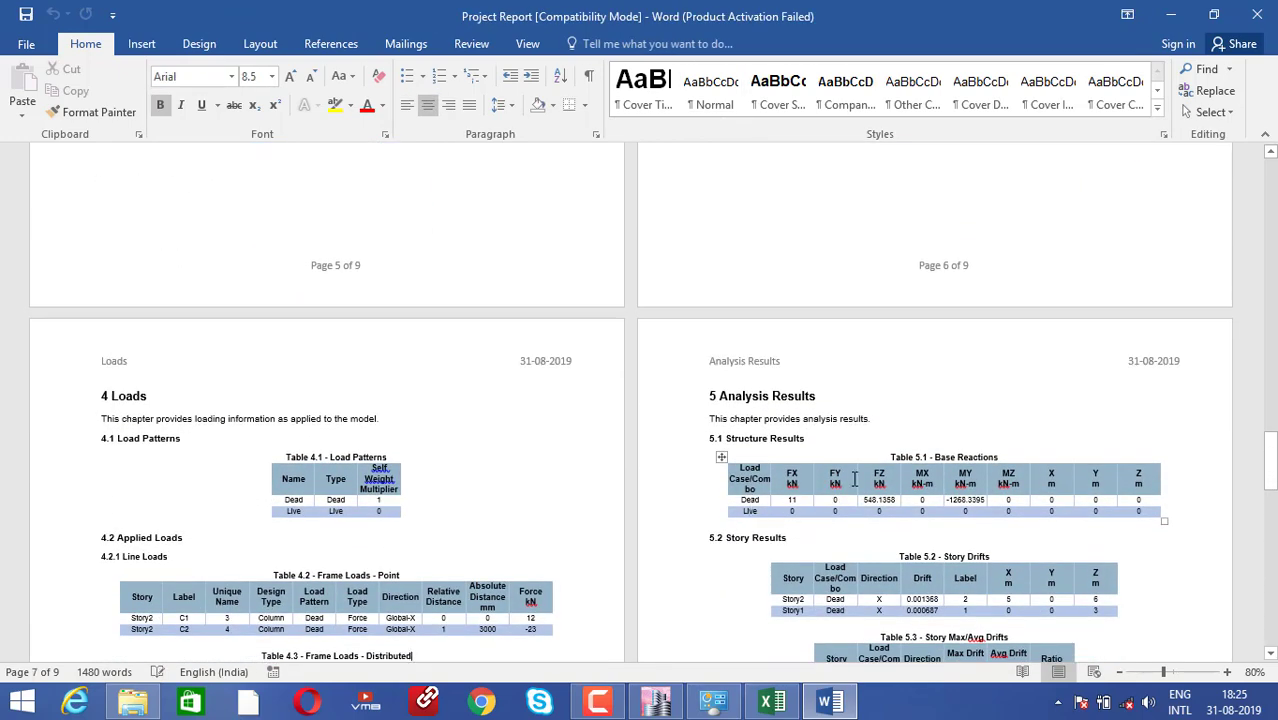
{"action": "left_click", "coordinate": [820, 522]}
{"action": "scroll", "coordinate": [820, 522], "scroll_direction": "down", "scroll_amount": 10}
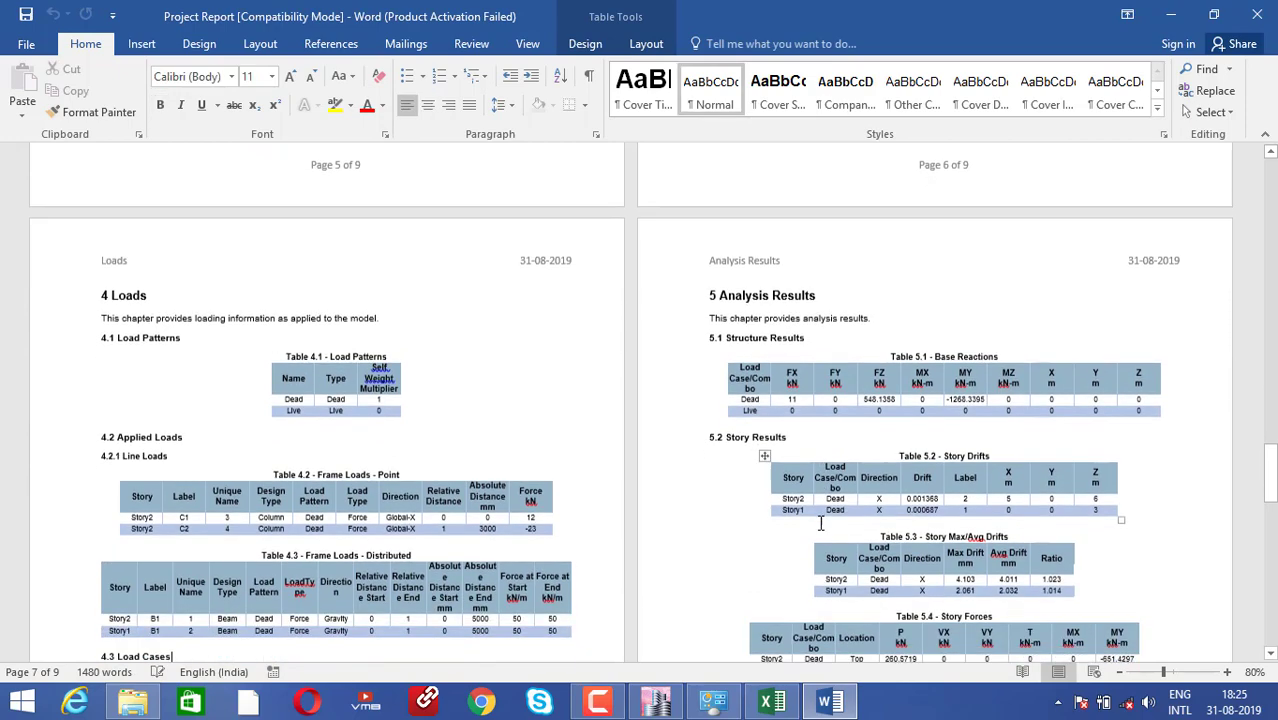
{"action": "scroll", "coordinate": [820, 522], "scroll_direction": "down", "scroll_amount": 3}
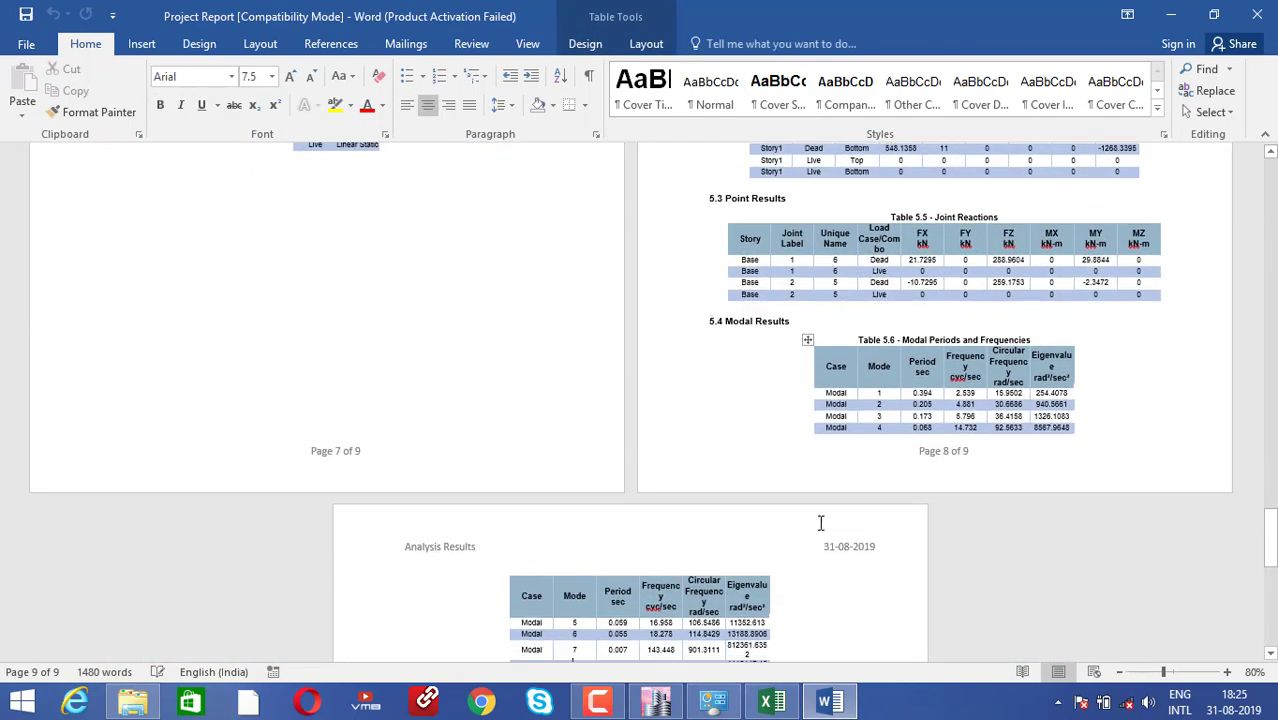
{"action": "left_click", "coordinate": [820, 522]}
{"action": "scroll", "coordinate": [820, 522], "scroll_direction": "down", "scroll_amount": 5}
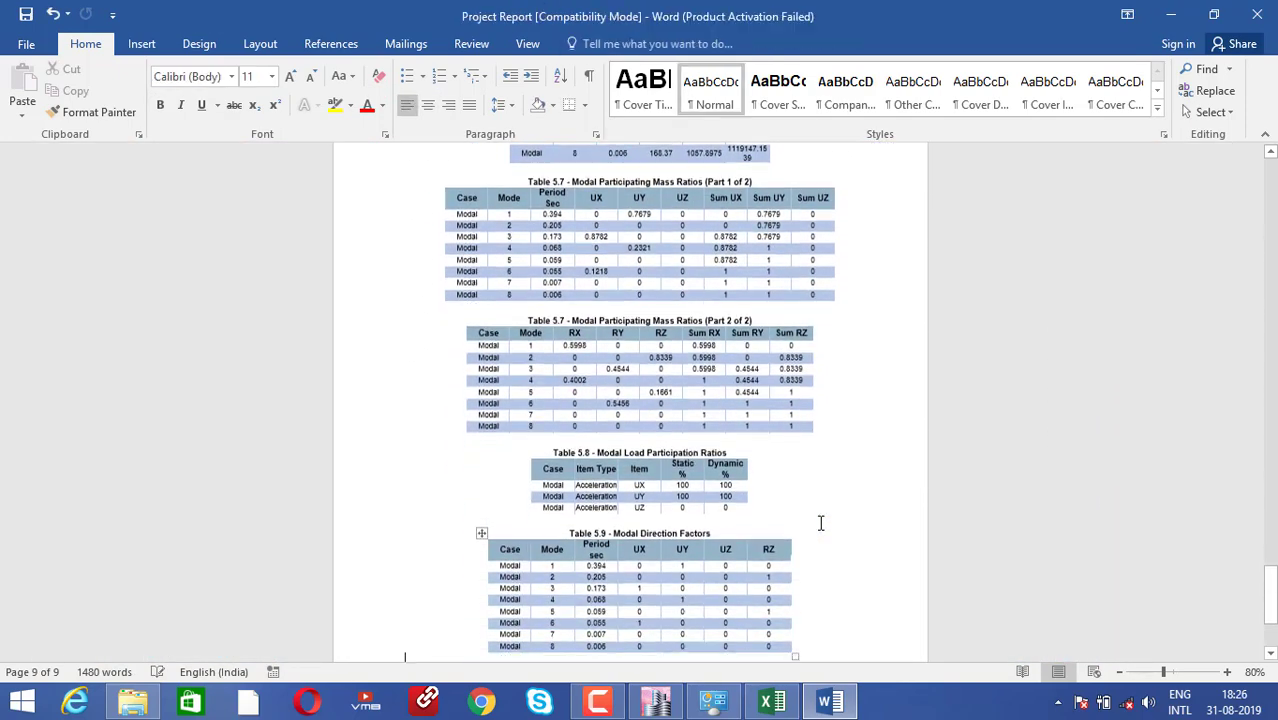